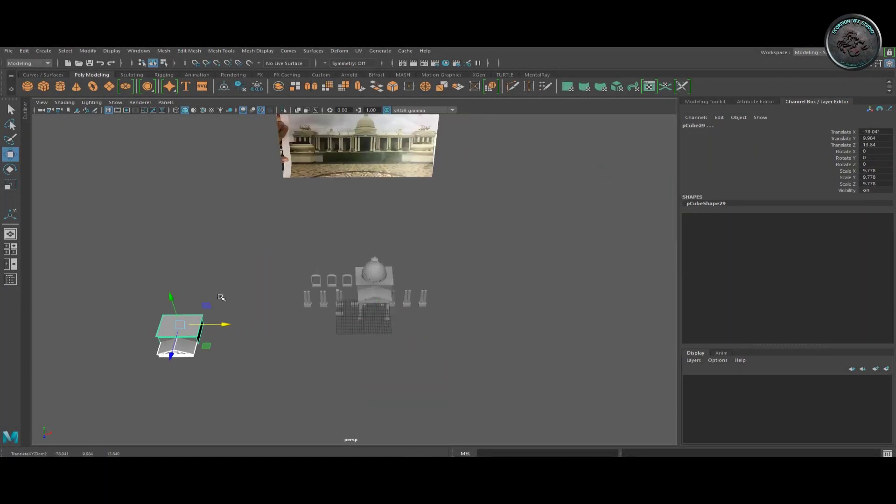
- Frame the pediment portico block and orbit to inspect it from front and side
key(f)
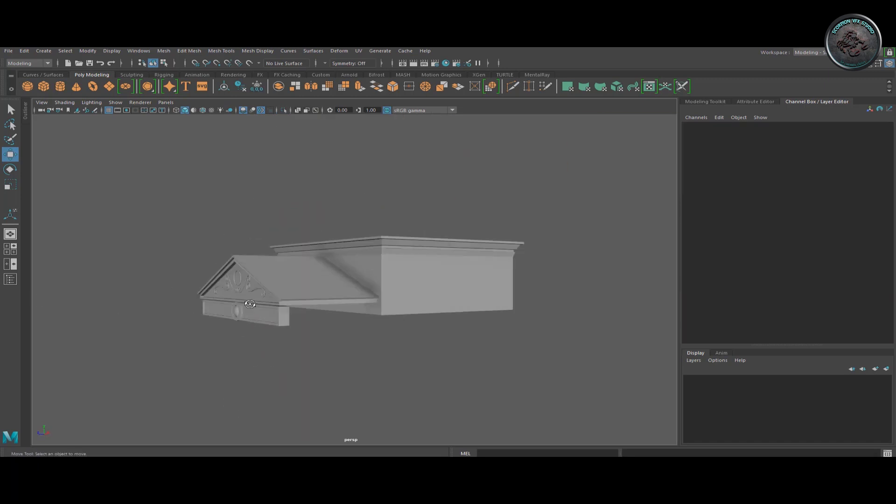
alt+drag(172, 306, 233, 308)
click(359, 322)
alt+drag(359, 322, 214, 209)
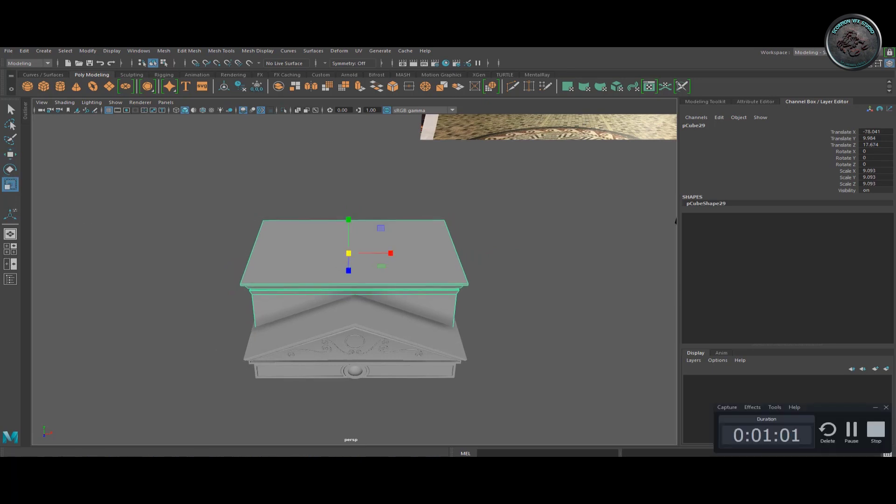
mouse_move(229, 260)
alt+mouse_down()
mouse_move(224, 285)
mouse_move(334, 281)
mouse_move(375, 307)
alt+mouse_up()
click(220, 300)
- Slide one column along Z so it stands under the pediment's front corner
scroll(355, 320, down, 5)
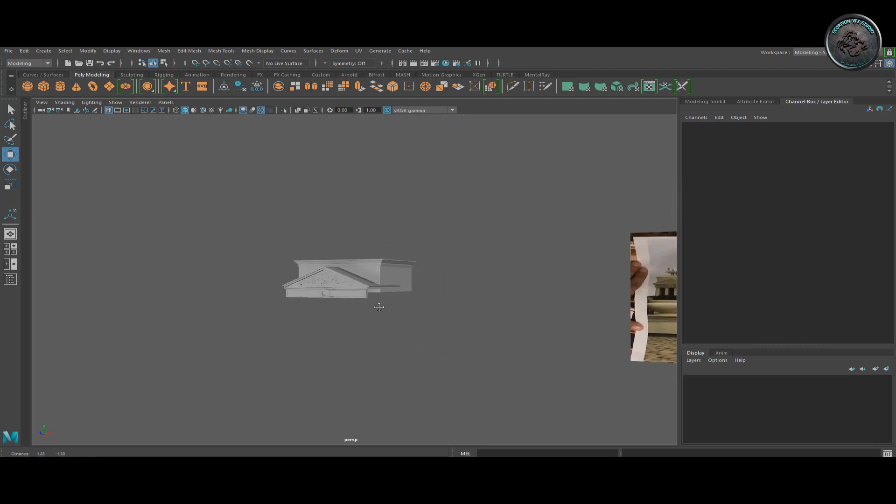
mouse_move(376, 303)
alt+middle_down()
mouse_move(246, 302)
mouse_move(352, 344)
alt+middle_up()
click(437, 340)
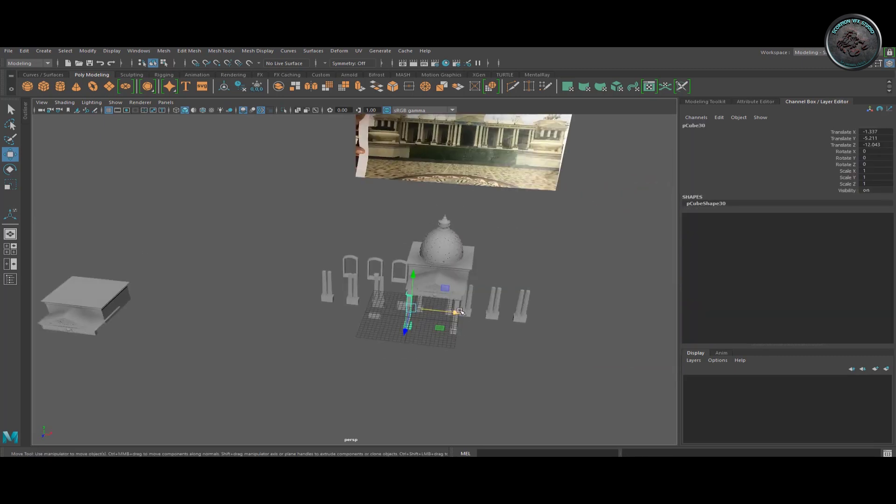
drag(435, 332, 407, 332)
alt+drag(407, 332, 452, 336)
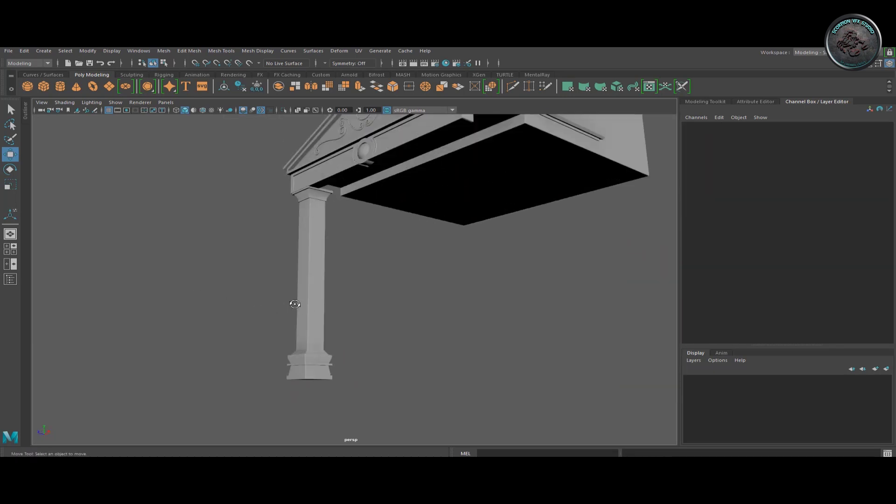
- Stretch a frieze beam half lengthwise and combine the two halves into one mesh
key(r)
mouse_move(423, 177)
mouse_down()
mouse_move(462, 194)
mouse_move(536, 261)
mouse_move(518, 280)
mouse_move(558, 251)
mouse_up()
key(w)
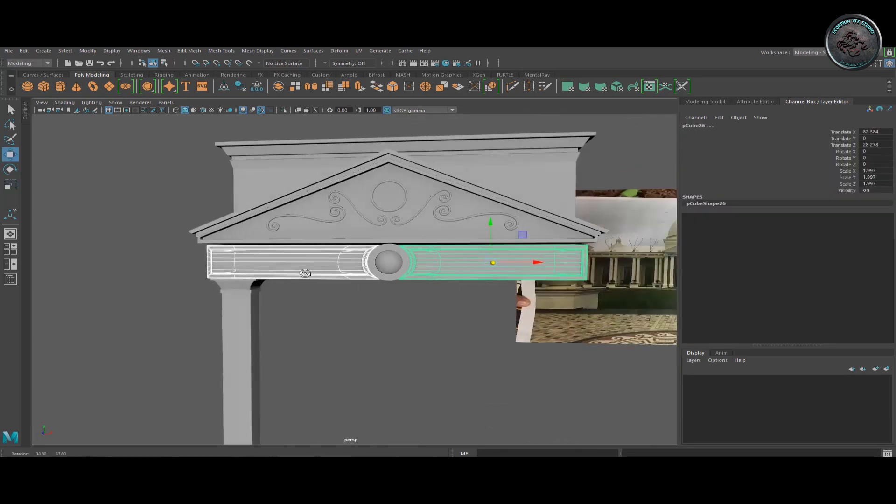
click(164, 51)
click(175, 72)
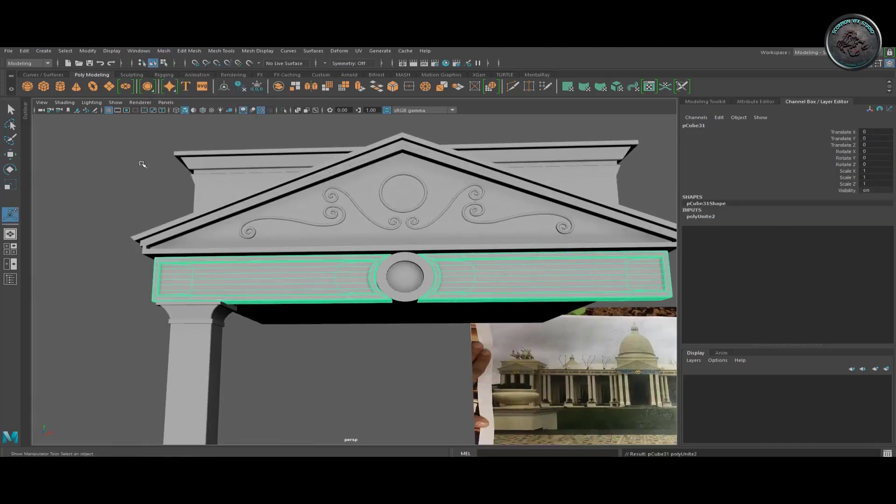
click(104, 50)
- Lengthen the combined frieze beam slightly along its Z depth
mouse_move(280, 234)
alt+mouse_down()
mouse_move(373, 261)
mouse_move(431, 264)
mouse_move(299, 282)
alt+mouse_up()
key(w)
key(r)
scroll(340, 309, down, 3)
alt+drag(160, 210, 326, 261)
scroll(401, 262, up, 3)
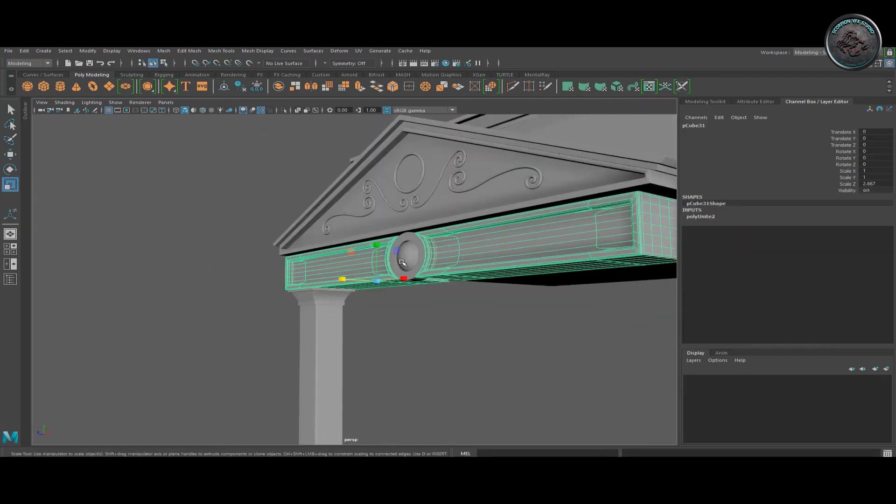
key(w)
- Inspect the beam from below and select the pediment frame and scroll ornaments
mouse_move(401, 263)
alt+mouse_down()
mouse_move(373, 276)
mouse_move(418, 280)
mouse_move(330, 321)
alt+mouse_up()
click(349, 296)
click(304, 286)
click(341, 320)
scroll(340, 320, up, 2)
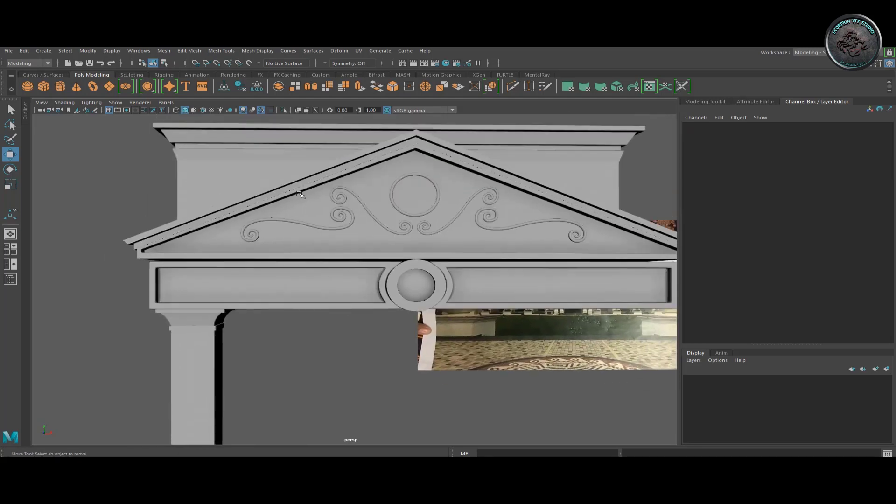
drag(301, 194, 481, 206)
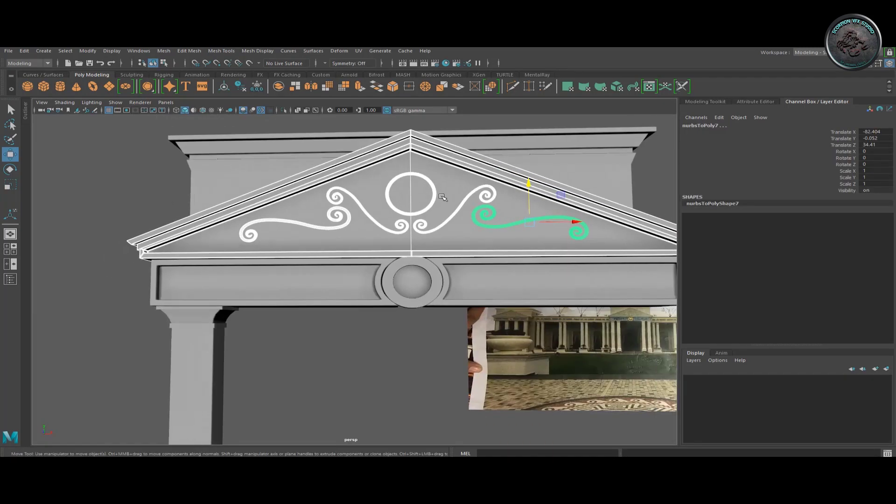
click(326, 383)
- Review the pediment and roof slab from low oblique and front angles
mouse_move(327, 382)
alt+mouse_down()
mouse_move(289, 257)
mouse_move(282, 190)
mouse_move(372, 219)
alt+mouse_up()
click(290, 257)
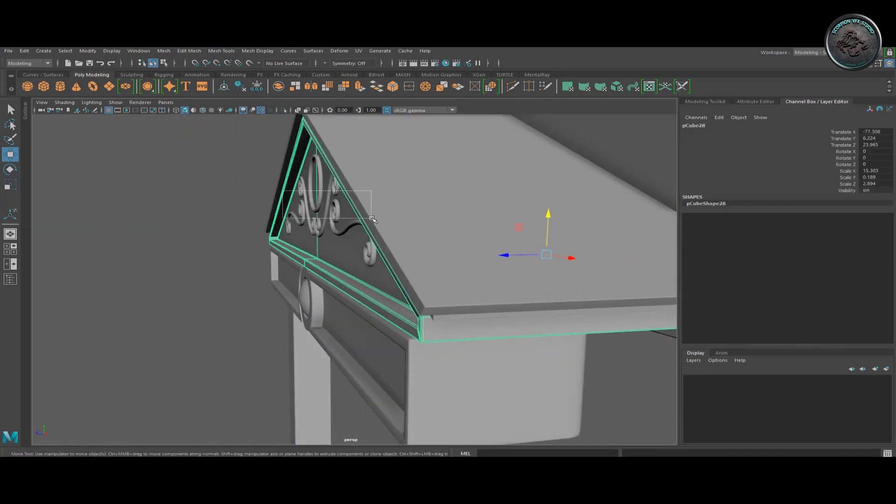
alt+drag(308, 230, 314, 280)
click(314, 315)
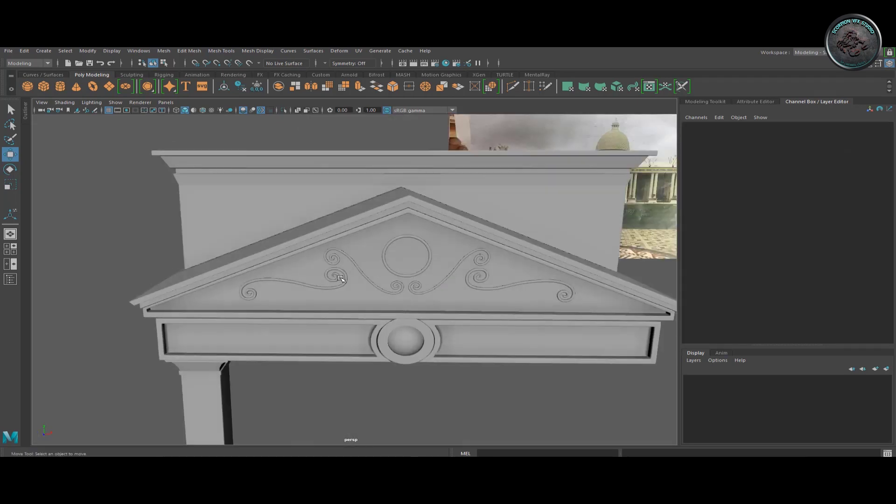
scroll(314, 315, down, 3)
click(315, 315)
key(space)
key(space)
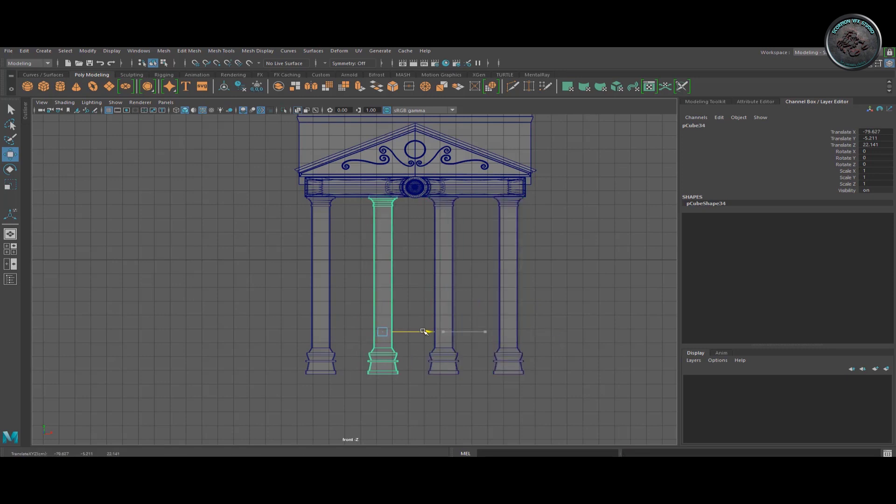
- Compare the four portico columns with the reference photo across front and perspective views
click(541, 294)
key(space)
key(space)
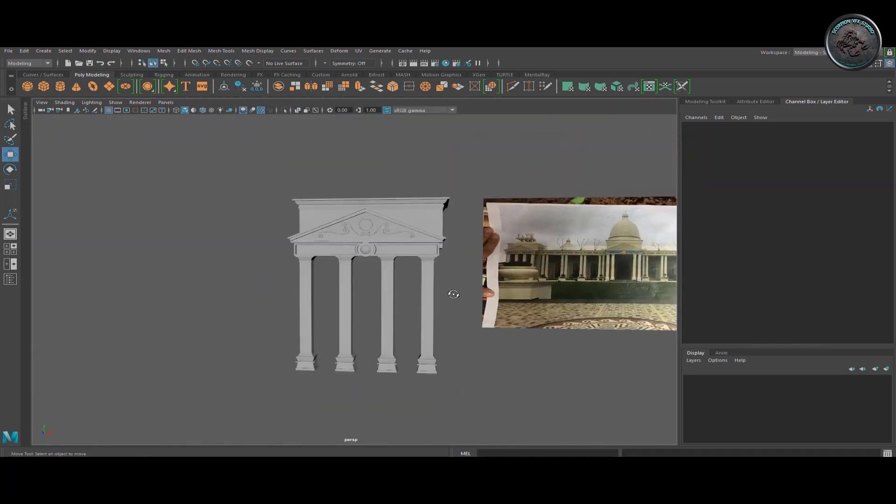
mouse_move(435, 289)
alt+mouse_down()
mouse_move(427, 304)
mouse_move(385, 328)
mouse_move(380, 260)
alt+mouse_up()
key(space)
key(space)
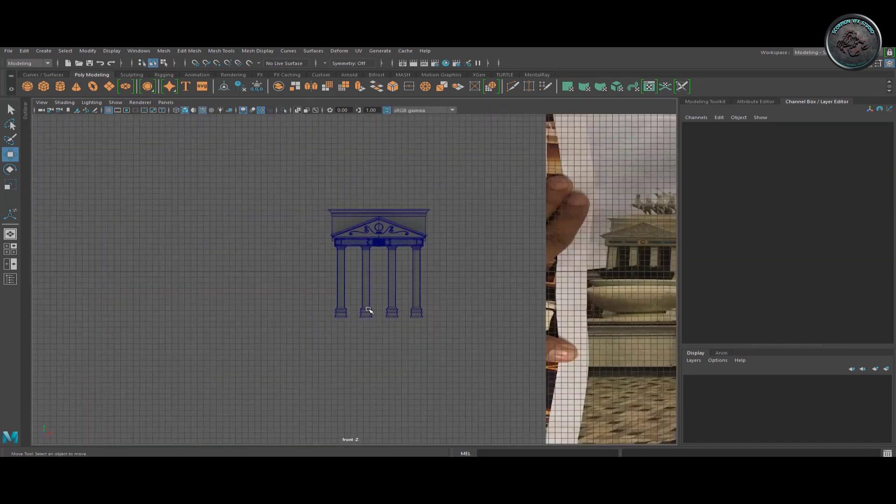
alt+right_drag(368, 310, 486, 307)
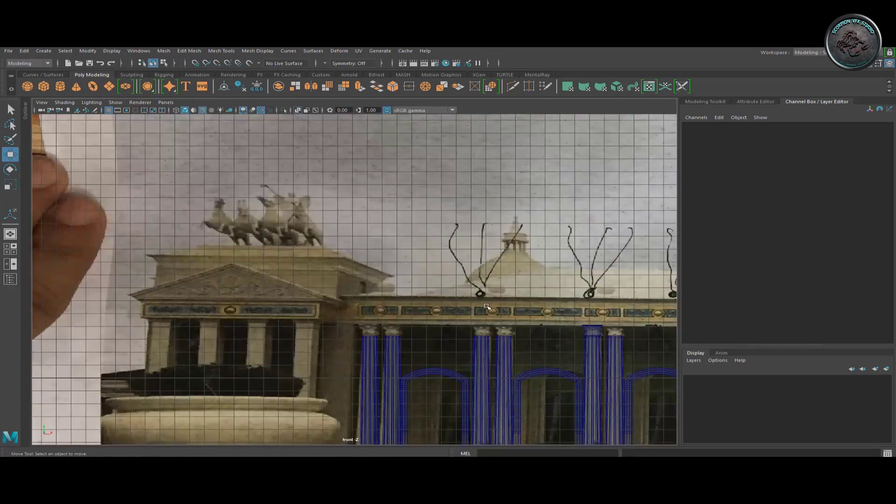
key(space)
key(space)
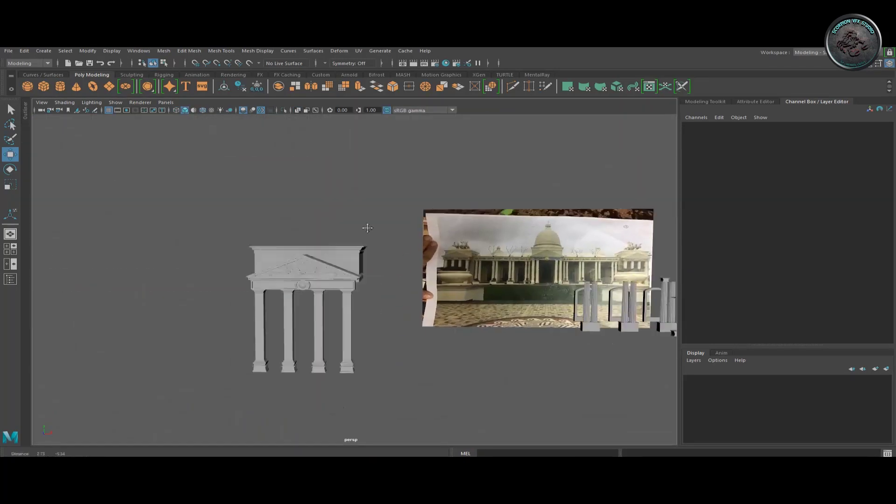
alt+drag(364, 226, 277, 272)
click(262, 278)
- Combine the frieze pieces into one long beam and raise it to Translate Y 0.677
scroll(227, 250, down, 3)
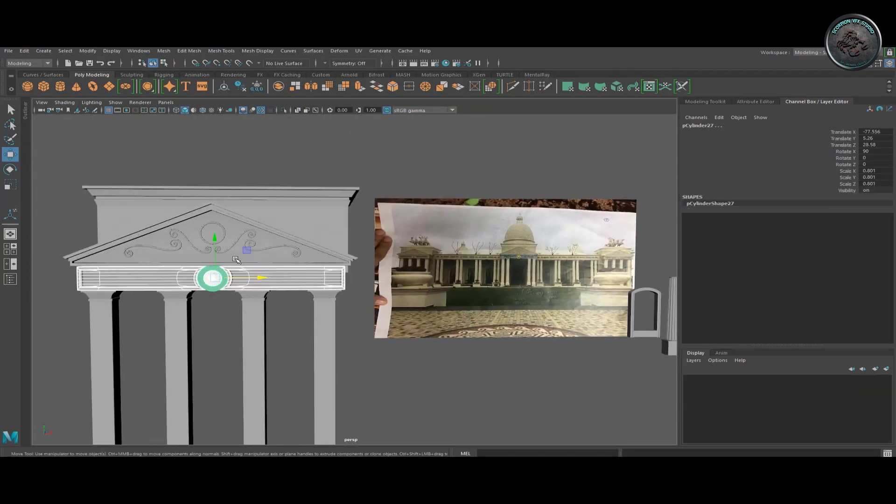
scroll(243, 263, down, 2)
key(ctrl+shift+c)
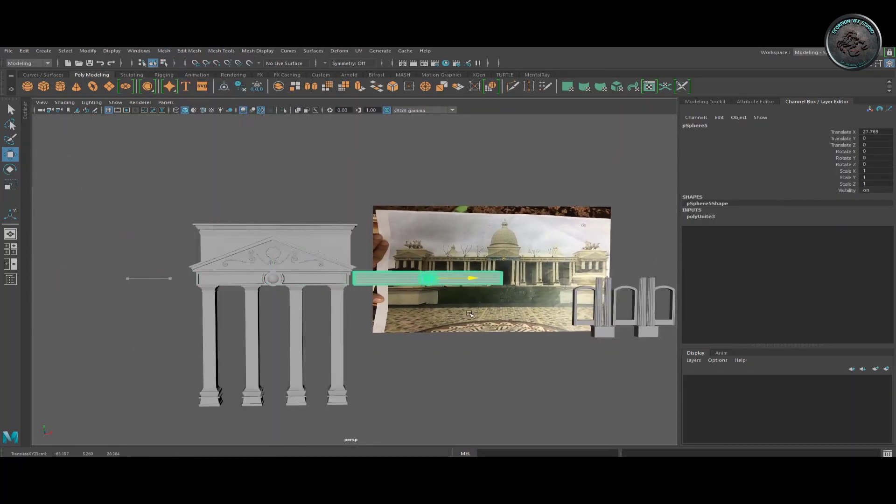
alt+drag(469, 314, 448, 280)
scroll(459, 288, up, 3)
drag(456, 244, 405, 233)
click(451, 227)
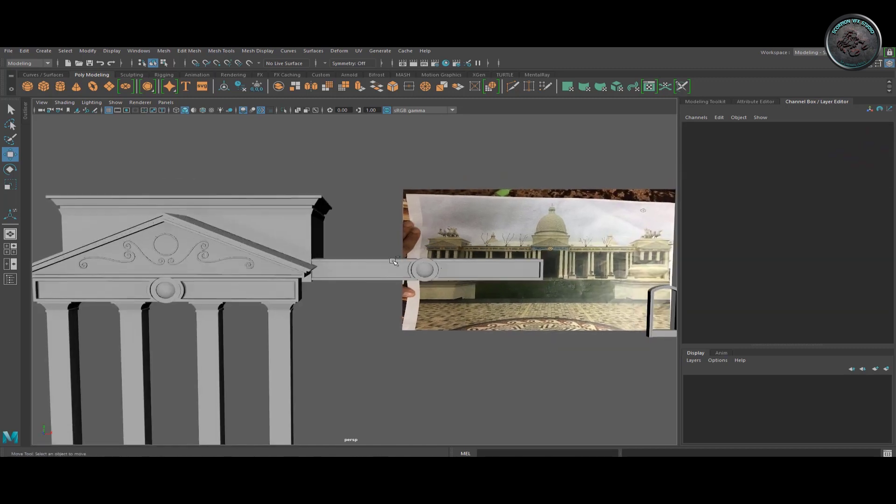
- Check the long frieze beam's alignment, then orbit around to the colonnade columns
click(420, 270)
scroll(447, 237, up, 4)
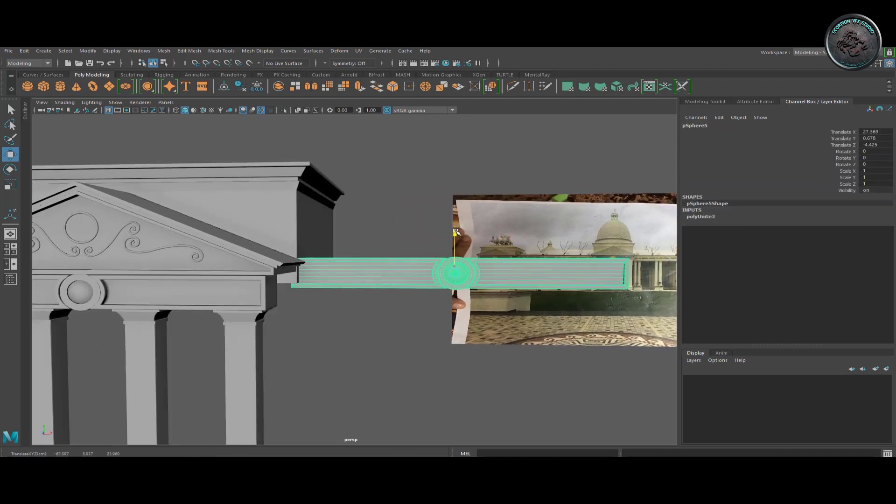
click(402, 235)
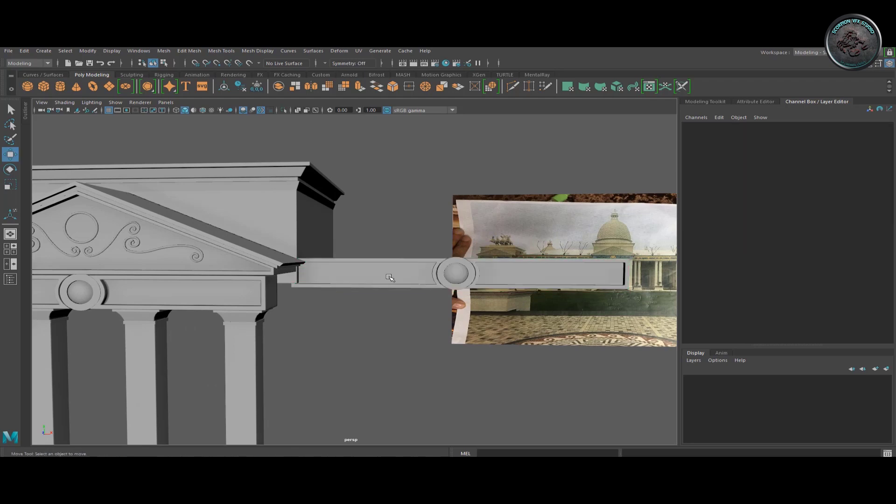
click(411, 271)
scroll(367, 259, down, 3)
scroll(367, 260, down, 3)
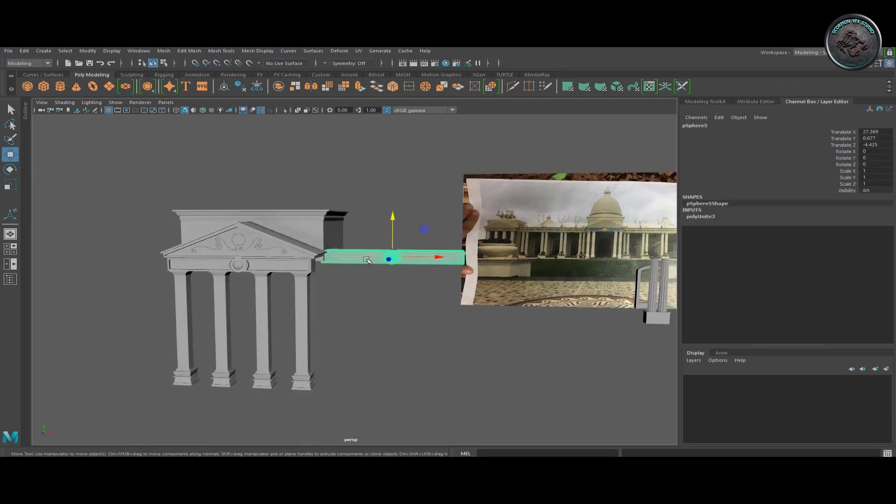
click(365, 286)
alt+drag(365, 286, 490, 341)
click(490, 341)
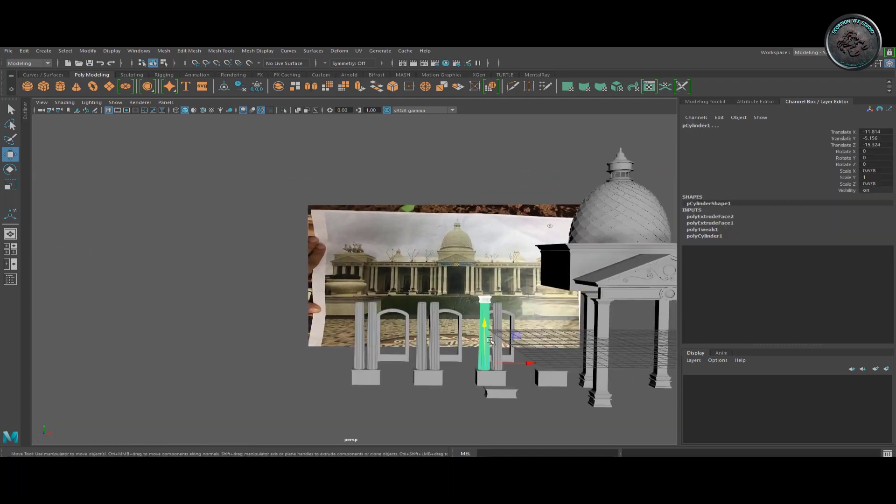
alt+drag(523, 372, 294, 344)
- Reposition the column pedestal block from the top view and bring the columns into view
key(space)
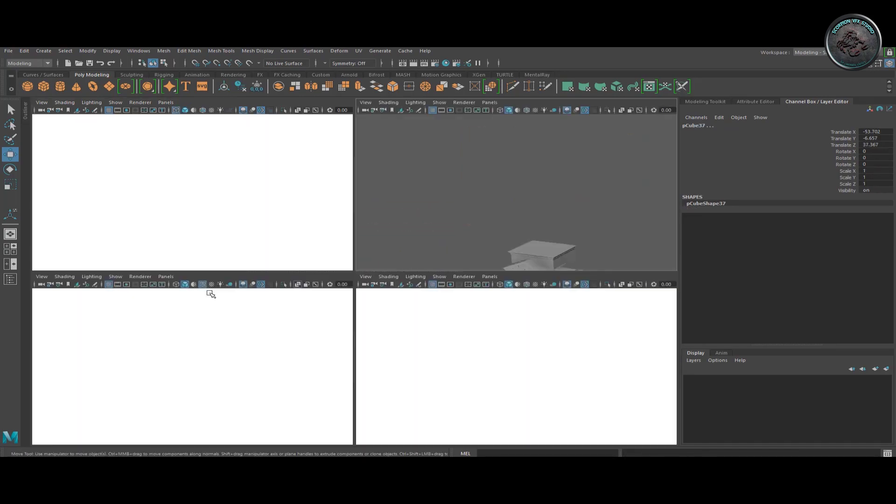
key(space)
scroll(268, 266, down, 3)
mouse_move(355, 280)
mouse_down()
mouse_move(399, 285)
mouse_move(341, 248)
mouse_up()
scroll(341, 247, up, 3)
scroll(352, 286, up, 3)
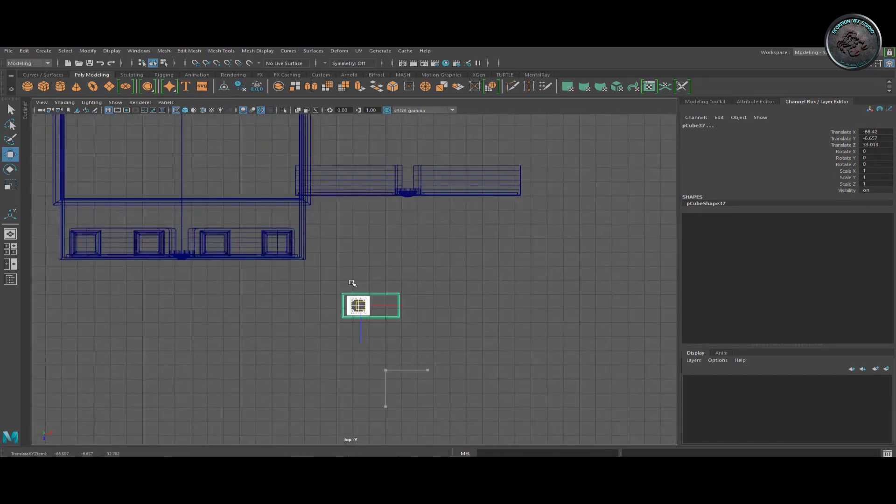
key(space)
key(space)
alt+drag(297, 276, 327, 298)
key(space)
key(space)
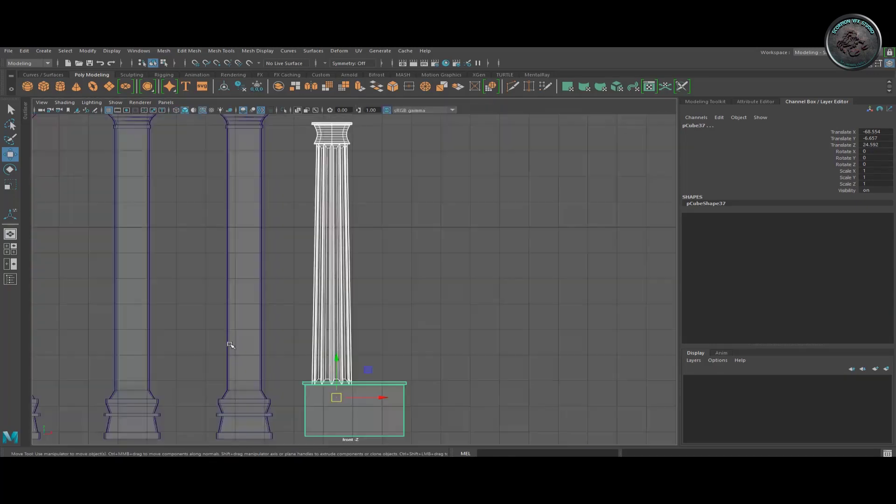
scroll(346, 356, down, 2)
mouse_move(347, 355)
alt+middle_down()
mouse_move(375, 326)
mouse_move(391, 393)
alt+middle_up()
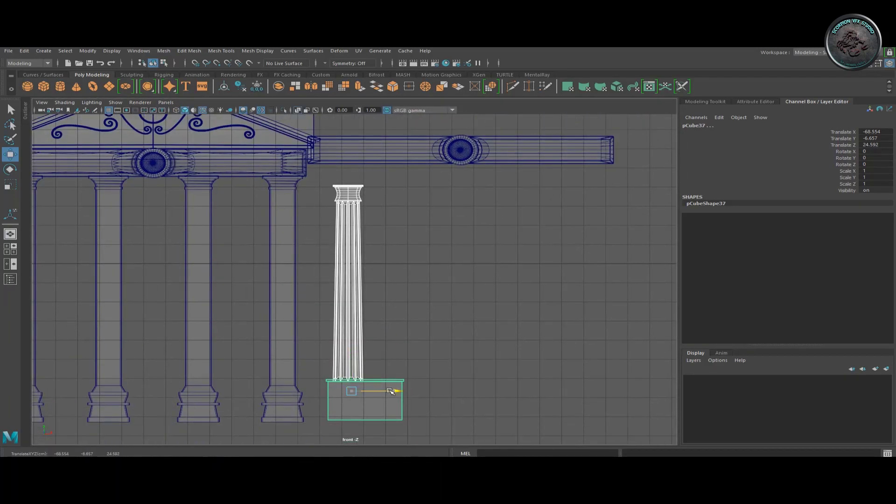
- Select the column's top vertex ring and resize its capital
right_drag(339, 218, 347, 183)
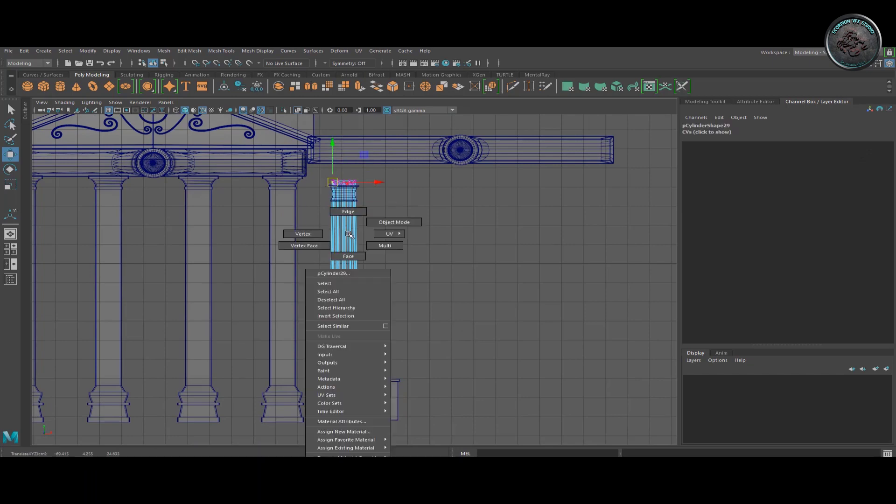
right_drag(344, 224, 390, 220)
scroll(353, 279, up, 3)
scroll(353, 279, up, 2)
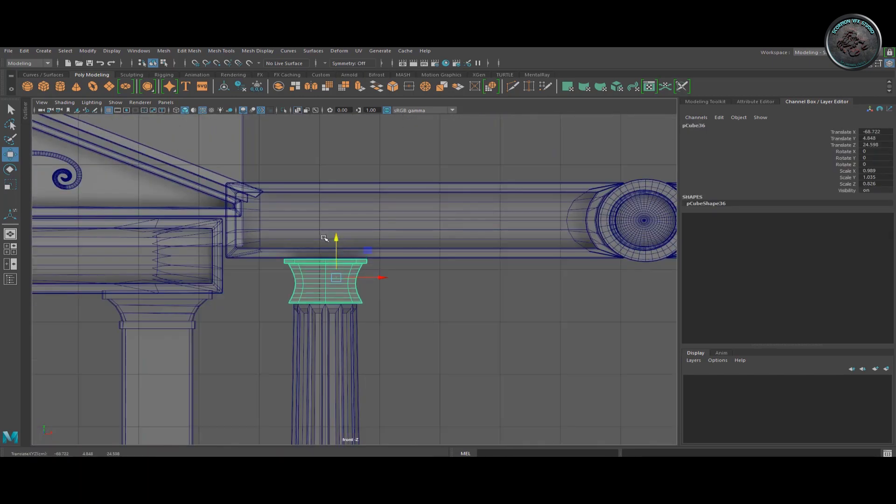
key(r)
click(369, 280)
scroll(338, 299, down, 4)
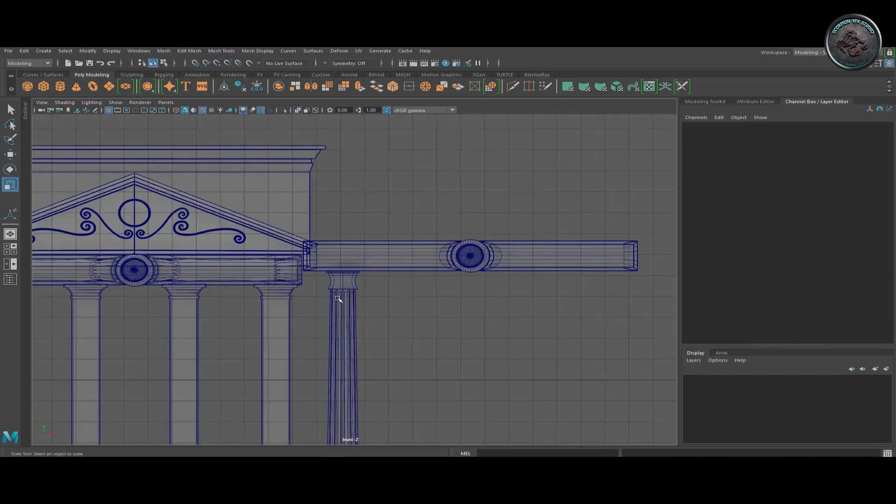
- Duplicate the column with its capital and slide the copy right onto the shared base block
click(343, 304)
key(ctrl+d)
key(w)
drag(394, 279, 425, 284)
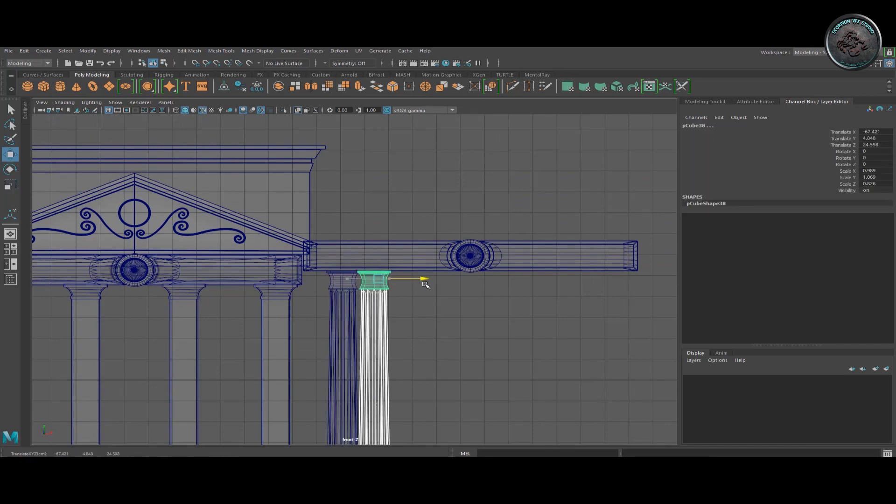
scroll(426, 276, down, 3)
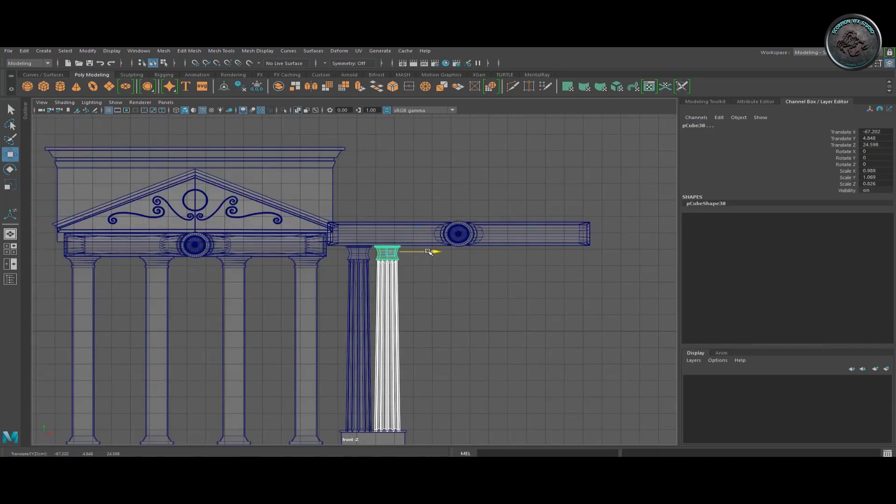
click(426, 254)
click(397, 364)
key(f)
scroll(466, 378, down, 3)
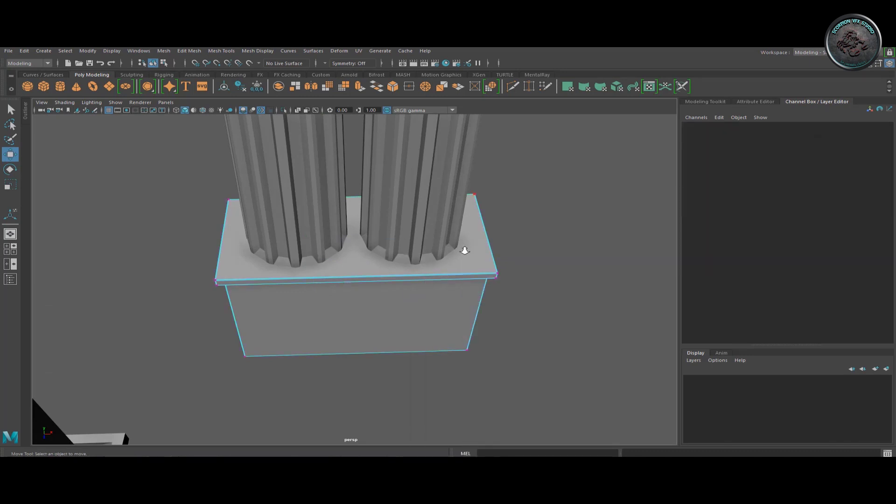
click(334, 289)
- Orbit around the portico and inspect the right-hand column shaft
scroll(406, 260, down, 4)
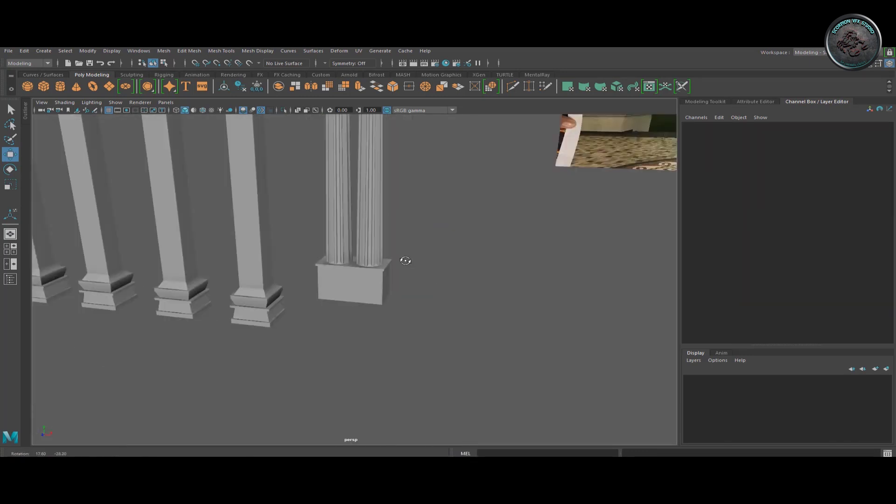
scroll(411, 280, down, 3)
shift+click(369, 290)
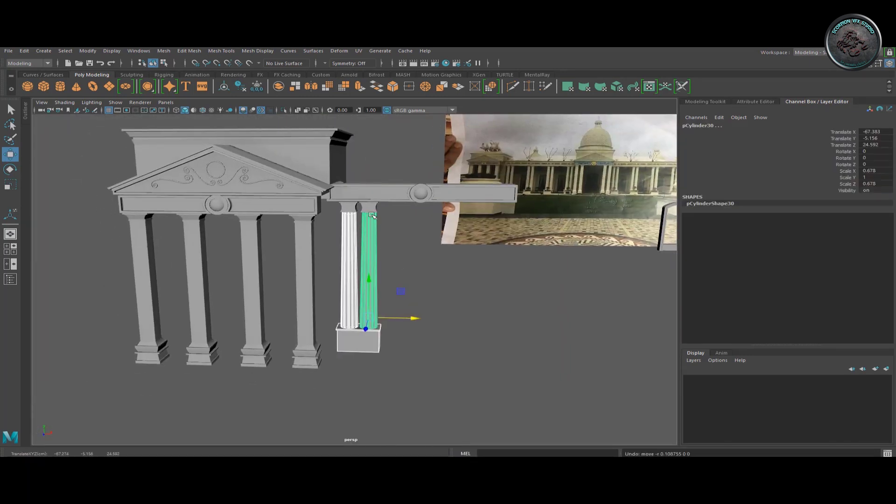
alt+drag(392, 207, 420, 280)
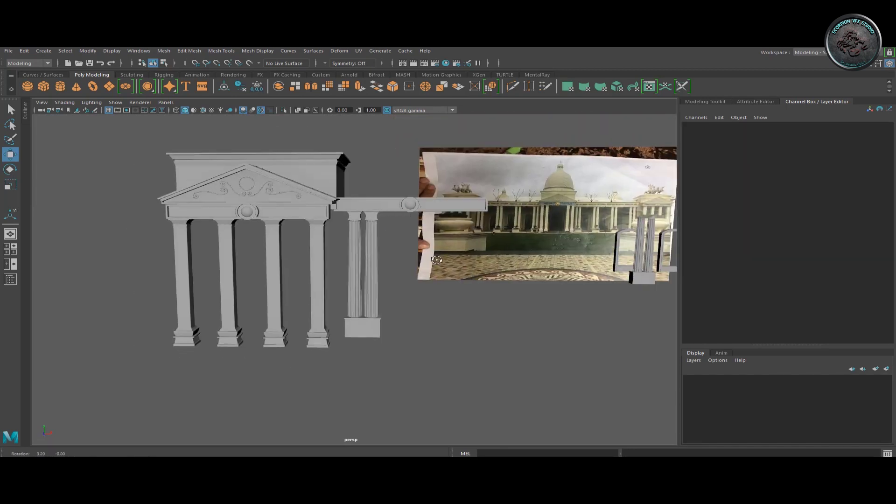
click(386, 271)
click(426, 337)
scroll(420, 336, down, 3)
scroll(411, 263, up, 5)
- Shorten the medallion beam by pulling its end vertices inward in vertex mode
click(411, 263)
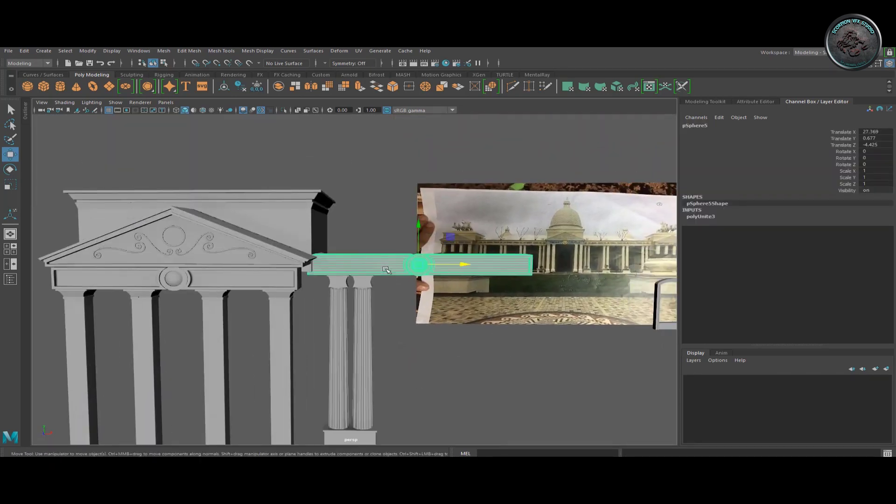
right_drag(410, 264, 254, 219)
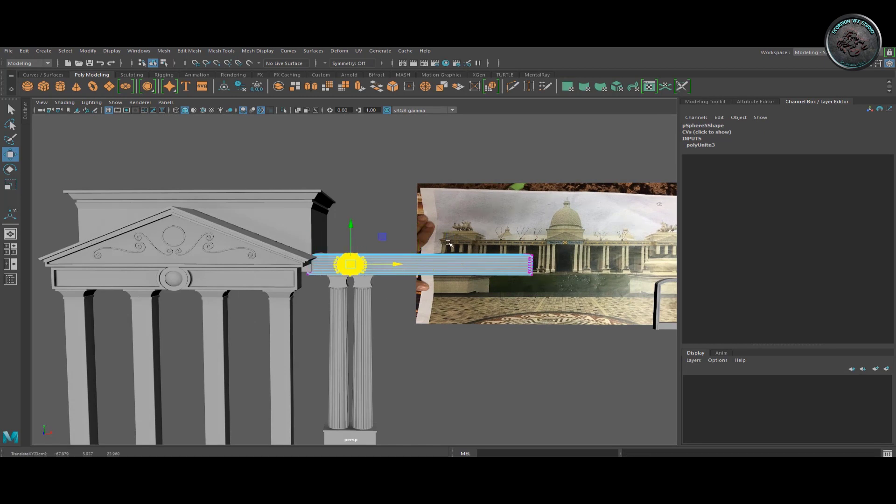
scroll(344, 283, up, 2)
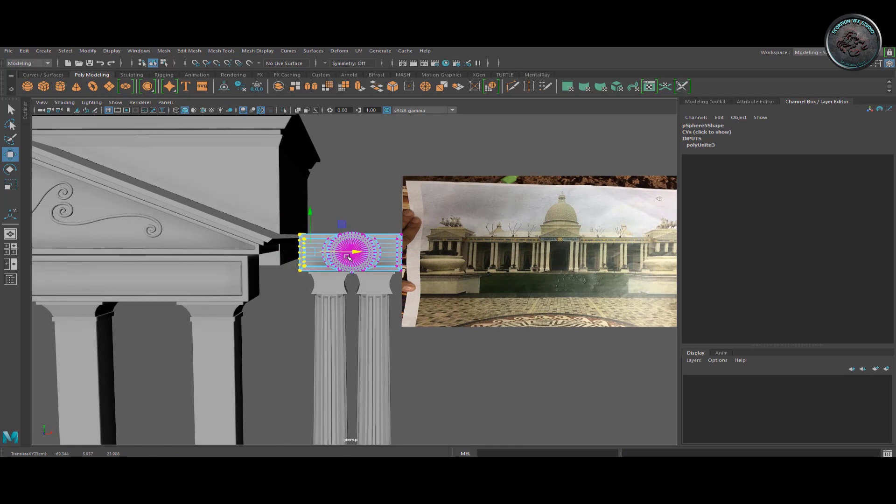
scroll(317, 227, up, 3)
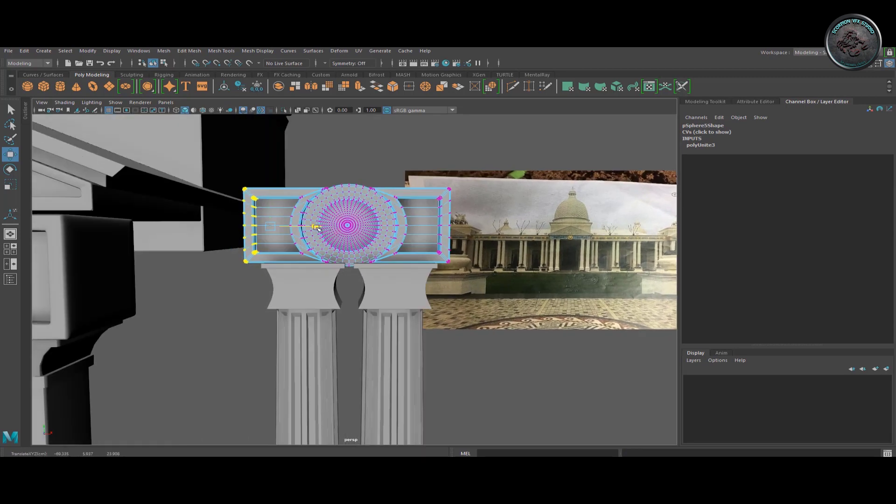
right_drag(315, 229, 285, 206)
scroll(327, 233, down, 5)
scroll(390, 300, up, 4)
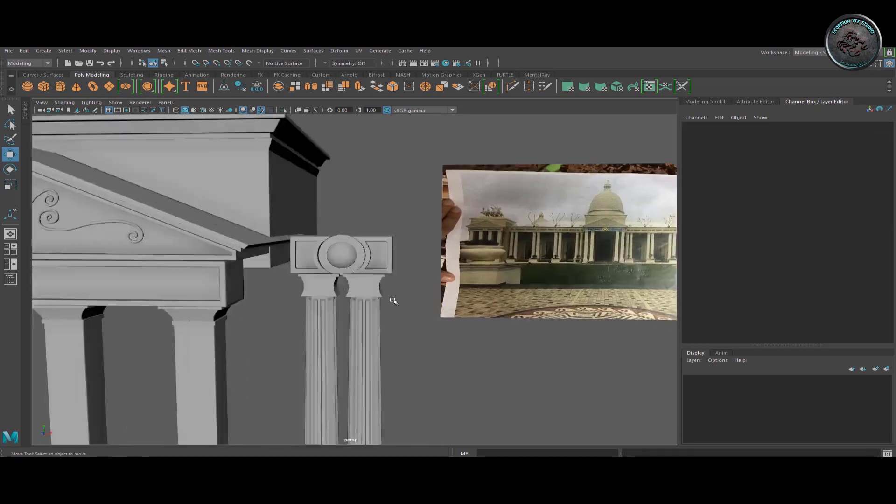
- Remove the extra right-hand column and select the remaining capital
click(372, 288)
key(ctrl+z)
key(ctrl+z)
key(ctrl+z)
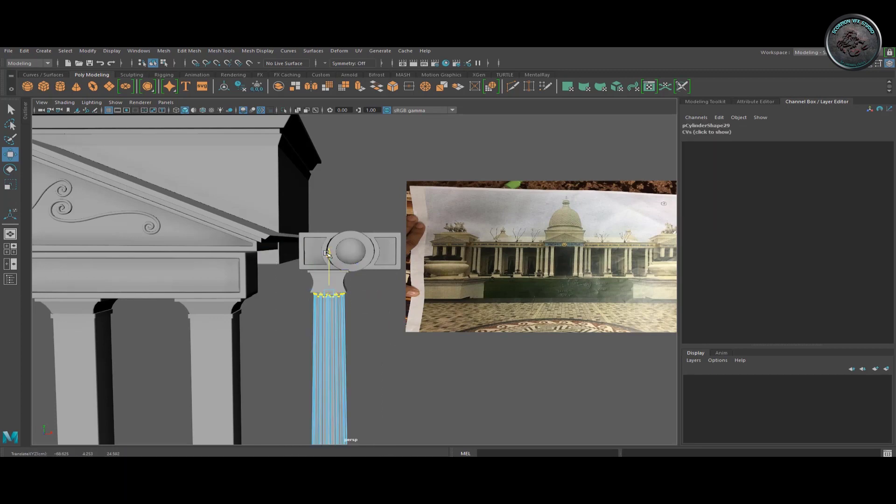
scroll(330, 270, down, 4)
scroll(356, 300, up, 4)
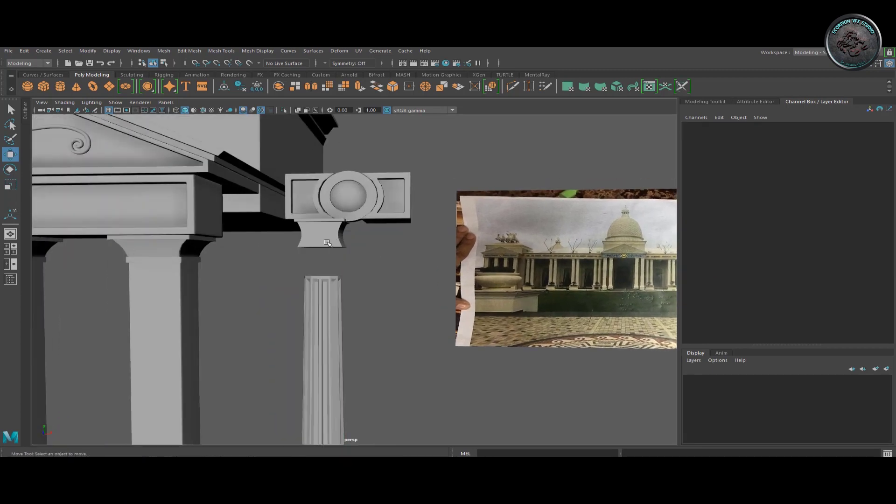
click(327, 264)
scroll(386, 260, down, 3)
scroll(384, 260, down, 2)
scroll(360, 266, up, 3)
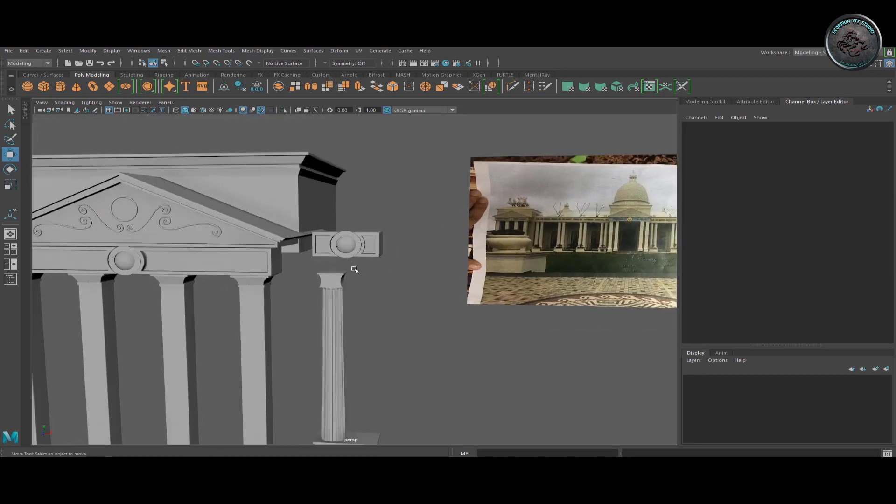
scroll(351, 295, up, 2)
- In front view, raise the remaining column shaft's top vertices to meet its capital
key(space)
drag(351, 296, 350, 326)
click(360, 314)
scroll(359, 314, down, 3)
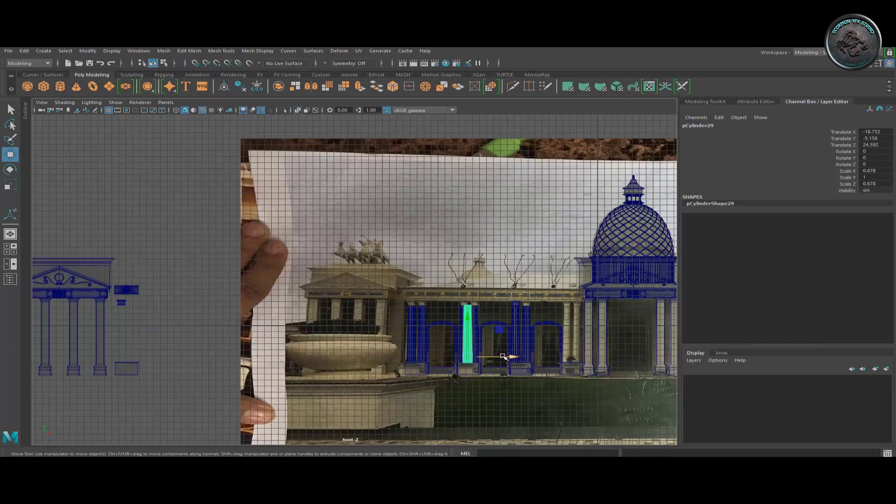
scroll(388, 285, up, 5)
scroll(388, 286, up, 3)
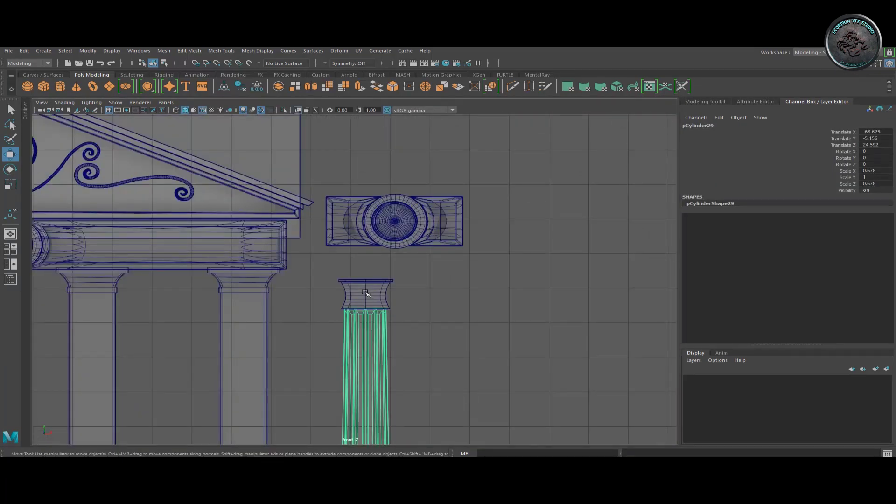
drag(313, 284, 391, 333)
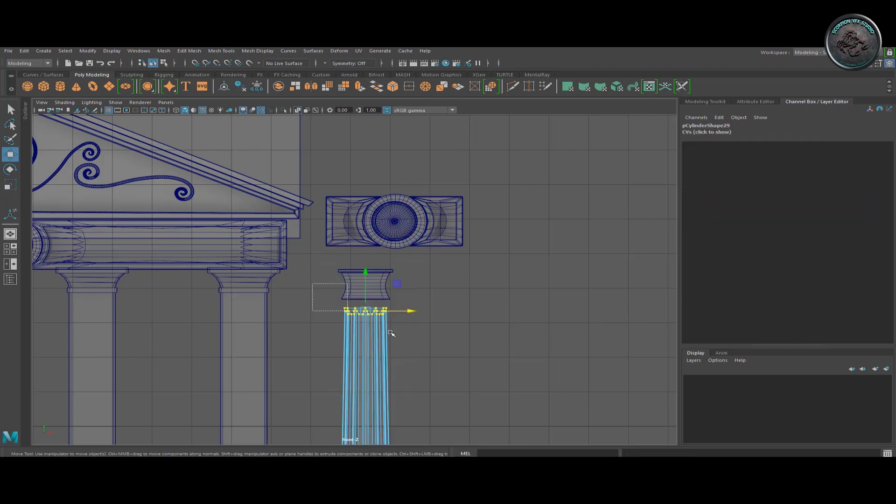
key(F8)
click(436, 256)
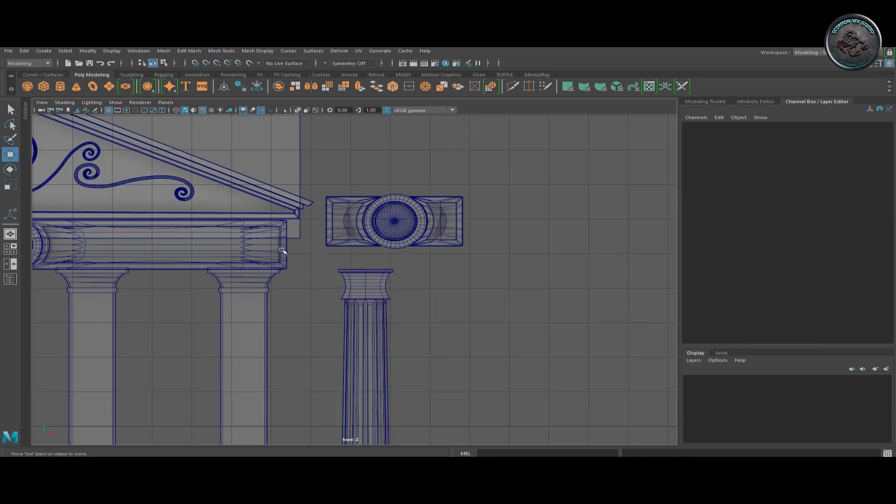
- Move the second capital right and orbit out to review the whole façade
scroll(355, 261, up, 5)
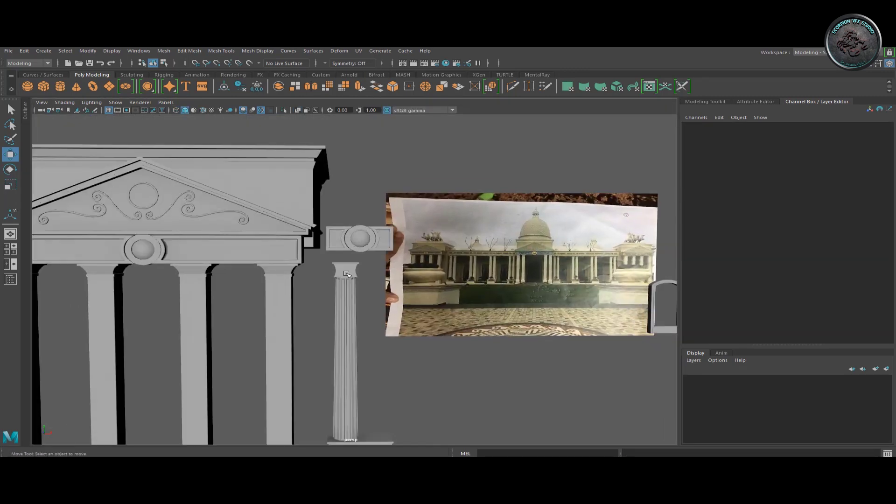
drag(347, 274, 410, 273)
mouse_move(454, 387)
alt+mouse_down()
mouse_move(432, 352)
mouse_move(344, 331)
alt+mouse_up()
mouse_move(327, 280)
alt+mouse_down()
mouse_move(310, 230)
mouse_move(262, 196)
alt+mouse_up()
key(space)
key(space)
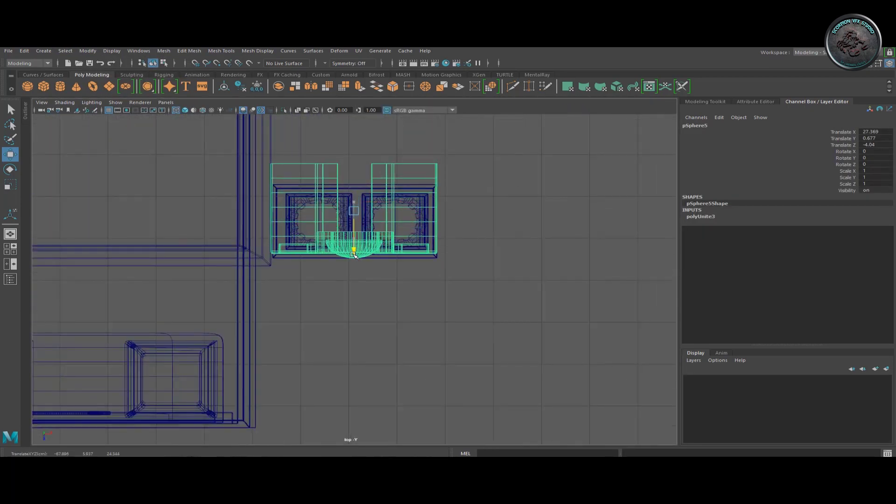
key(space)
key(space)
click(475, 260)
scroll(474, 260, down, 5)
alt+drag(475, 260, 411, 272)
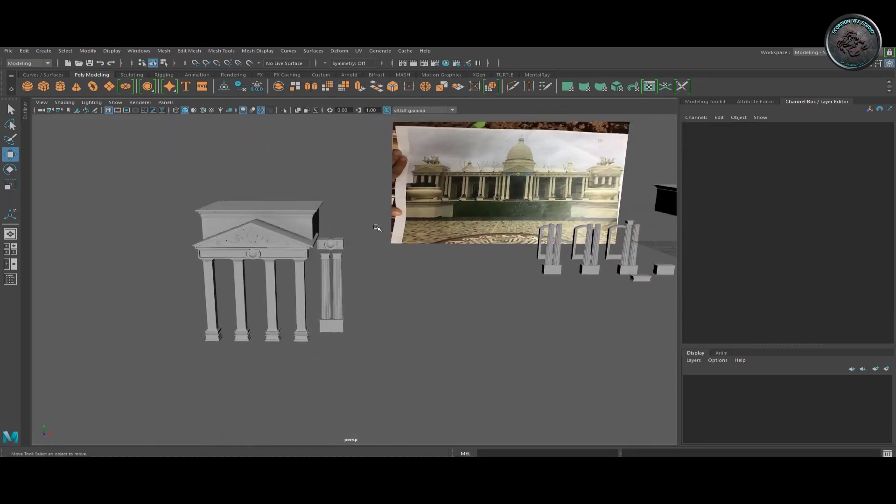
- Move the frieze's medallion disc onto the side beam, aligning it in the front view
click(296, 257)
scroll(295, 257, up, 5)
click(205, 256)
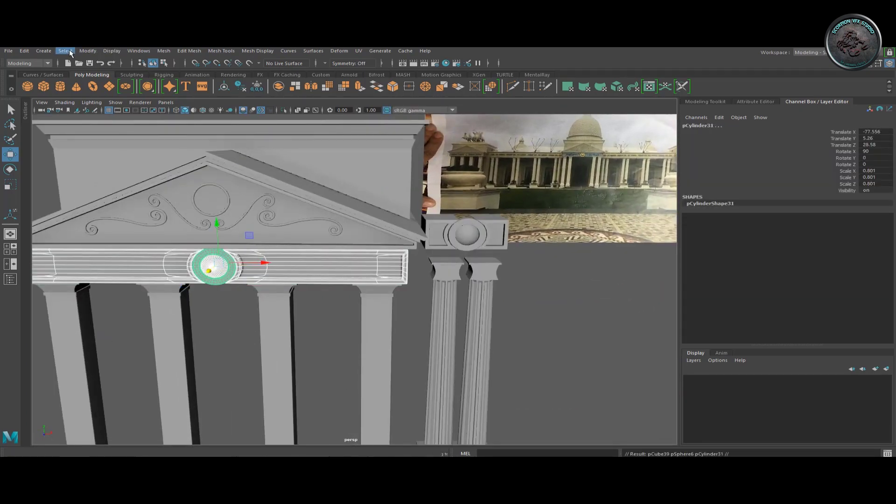
mouse_move(213, 266)
mouse_down()
mouse_move(430, 264)
mouse_move(298, 327)
mouse_move(334, 312)
mouse_up()
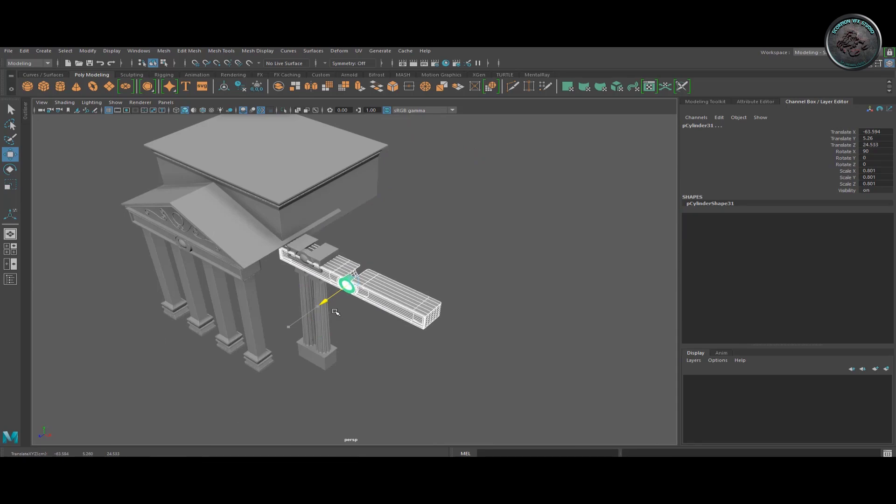
key(space)
key(space)
alt+middle_drag(335, 312, 327, 290)
scroll(326, 290, up, 3)
mouse_move(513, 284)
mouse_down()
mouse_move(528, 292)
mouse_move(527, 284)
mouse_up()
scroll(496, 246, down, 2)
scroll(284, 258, up, 1)
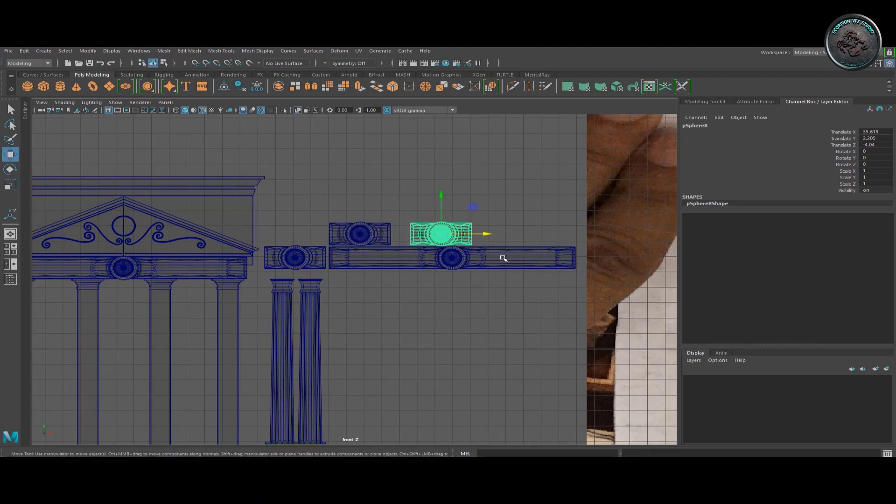
- Combine the bar's pieces into one mesh with its pivot at the right end
click(164, 51)
click(180, 68)
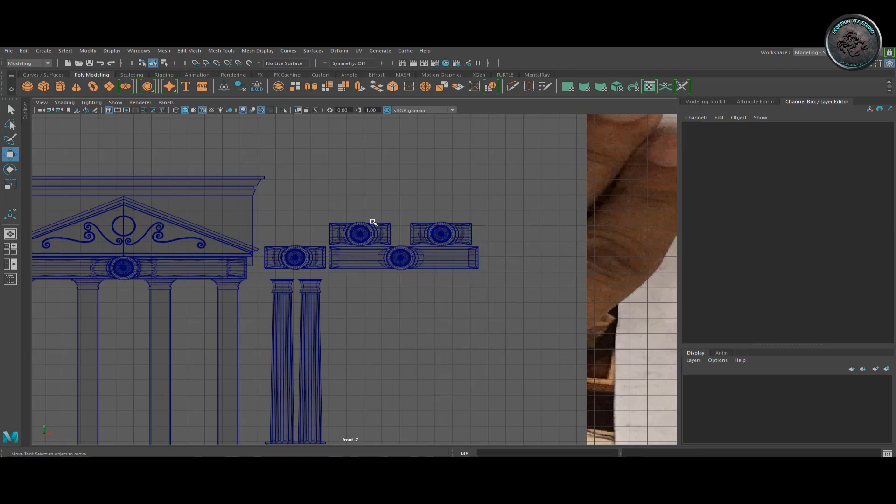
drag(461, 261, 488, 258)
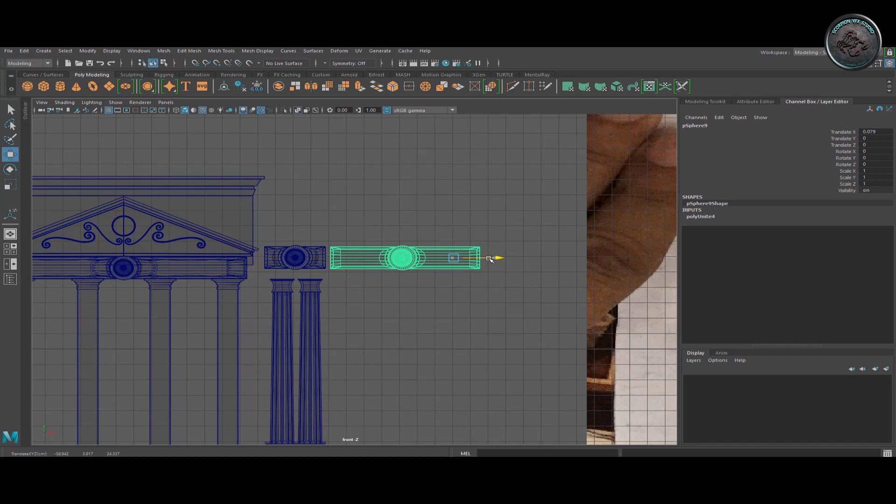
key(space)
click(406, 245)
mouse_move(417, 251)
alt+mouse_down()
mouse_move(361, 232)
mouse_move(261, 235)
mouse_move(290, 287)
alt+mouse_up()
click(241, 246)
click(249, 234)
- Duplicate the bar and column pair repeatedly, offsetting each copy rightward along the colonnade
key(ctrl+d)
drag(397, 247, 467, 248)
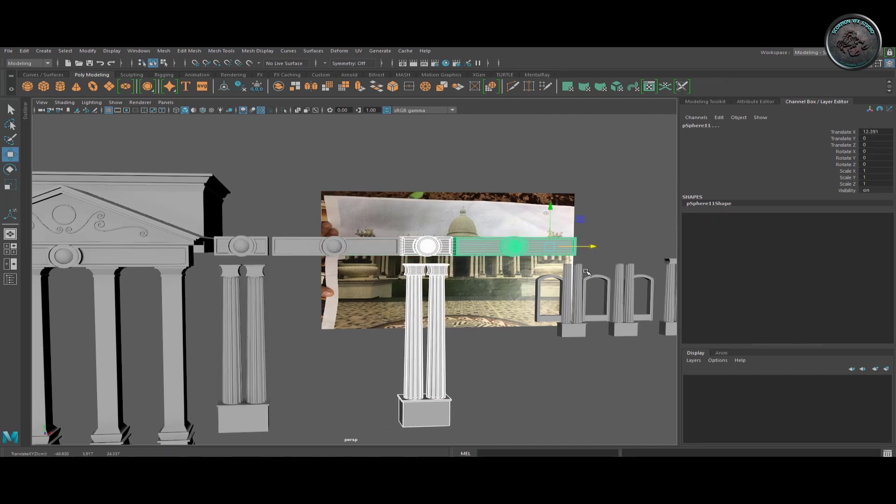
scroll(523, 311, up, 3)
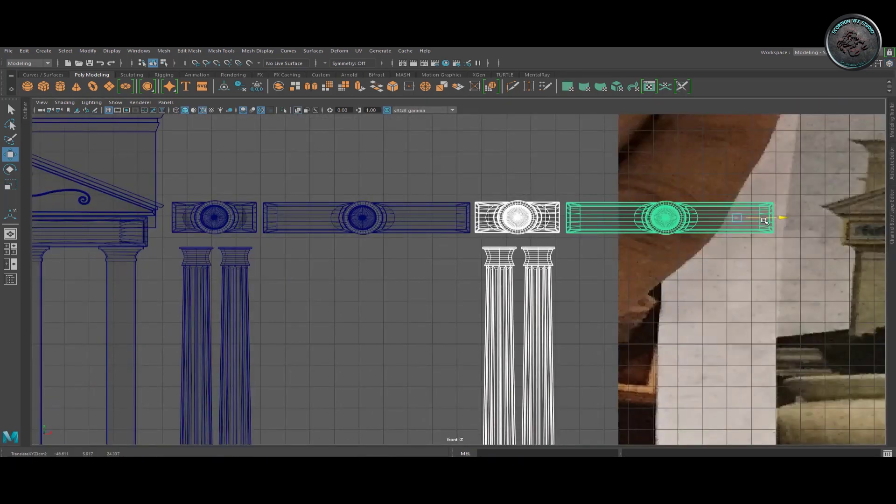
scroll(504, 266, down, 3)
key(shift+d)
scroll(537, 332, down, 3)
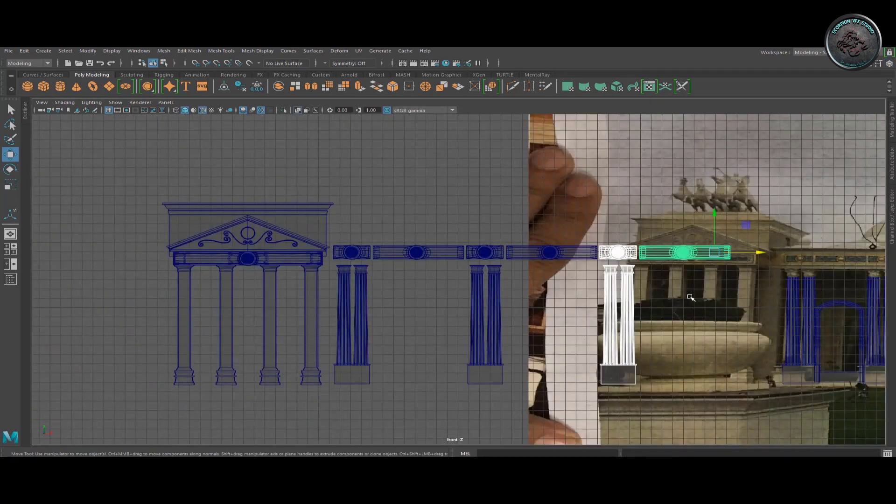
alt+middle_drag(709, 321, 593, 321)
scroll(250, 296, up, 3)
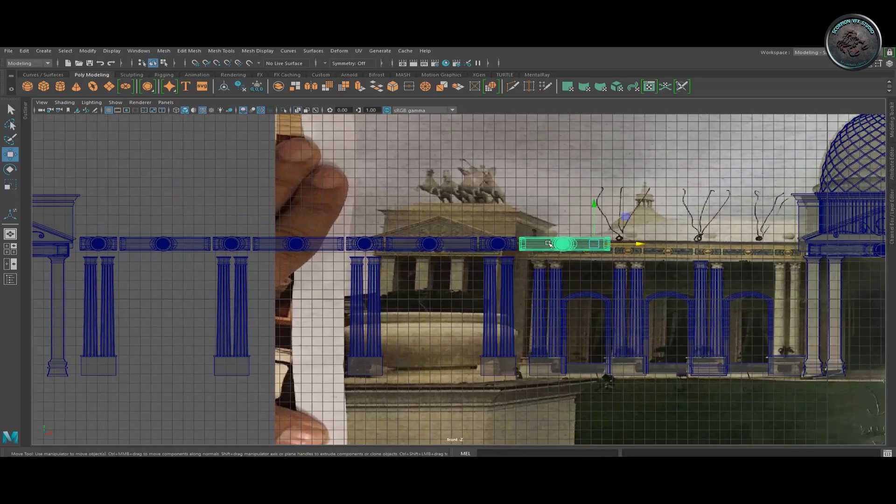
scroll(249, 296, up, 2)
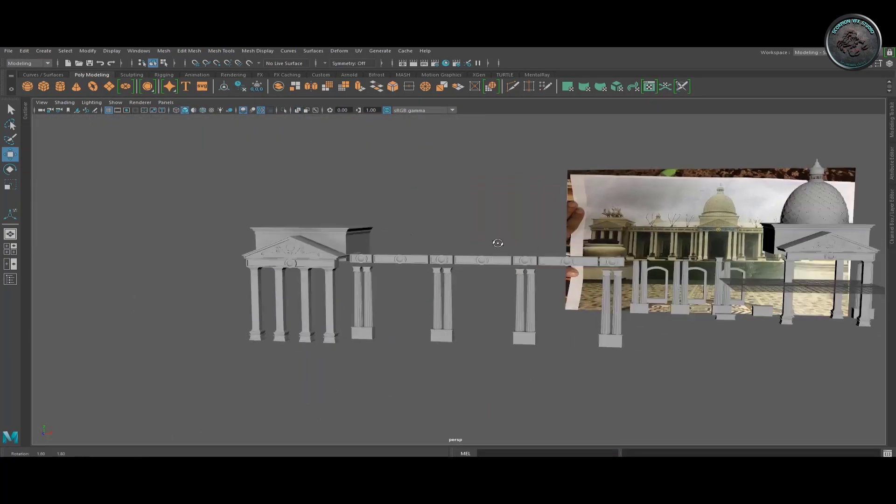
alt+drag(490, 243, 536, 280)
scroll(639, 382, up, 2)
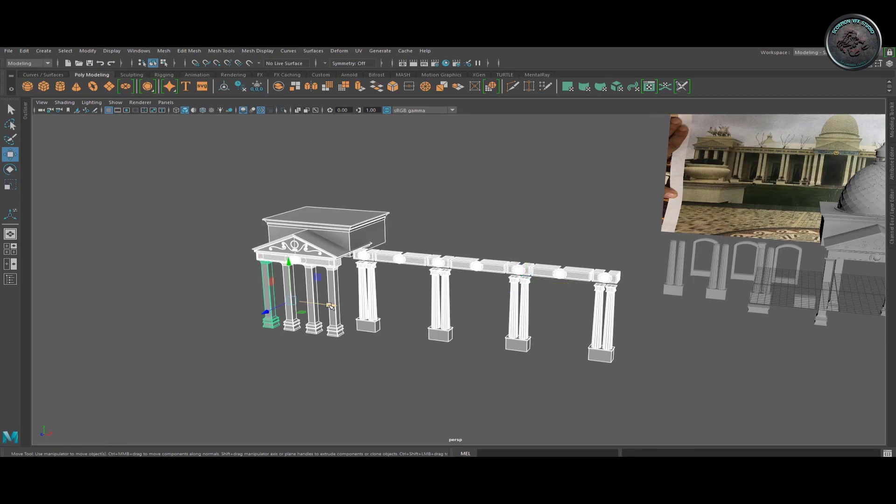
- Orbit the scene to inspect the models and the domed building
scroll(329, 306, down, 3)
alt+drag(330, 305, 476, 261)
scroll(476, 260, up, 3)
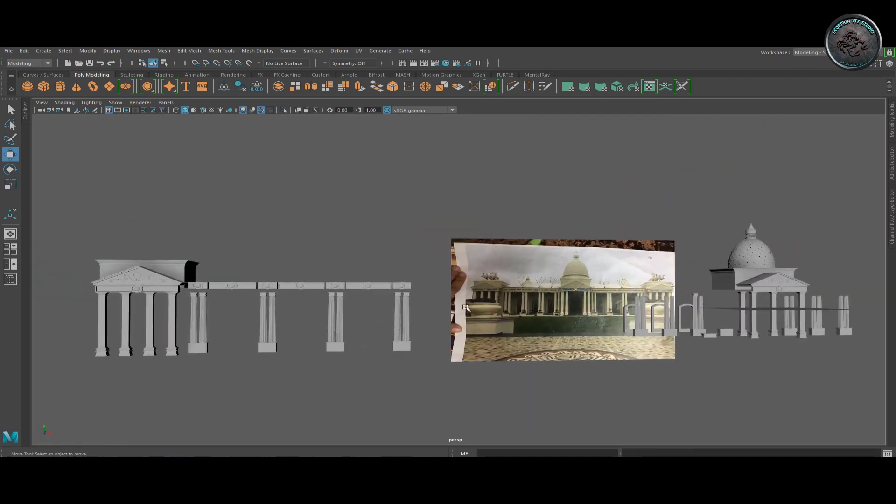
alt+drag(729, 266, 725, 239)
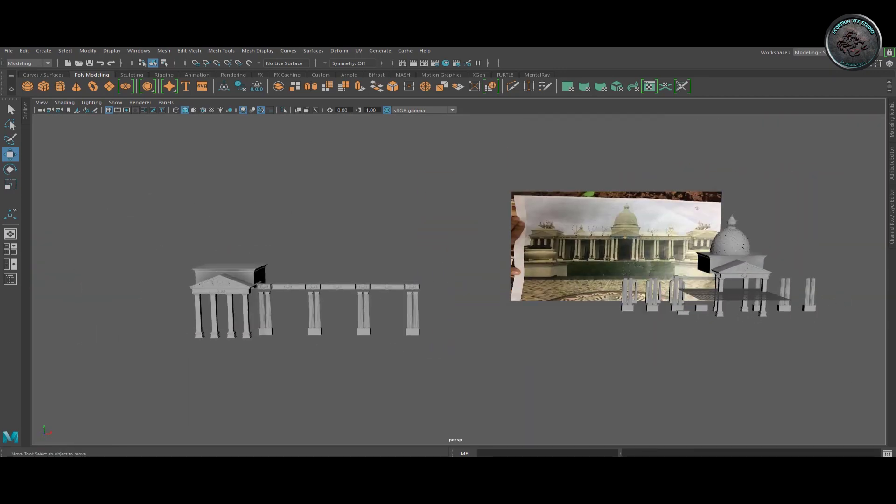
mouse_move(853, 382)
alt+mouse_down()
mouse_move(534, 306)
mouse_move(430, 374)
alt+mouse_up()
scroll(396, 274, up, 3)
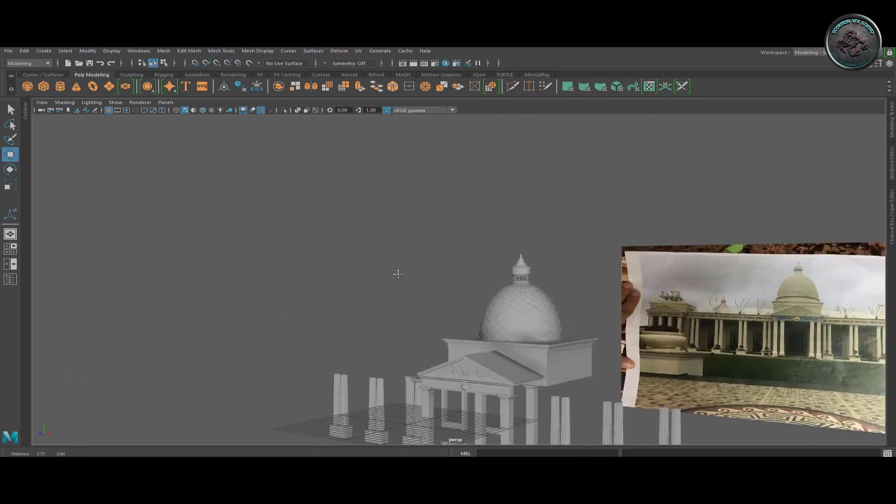
alt+drag(396, 274, 684, 280)
scroll(626, 296, down, 3)
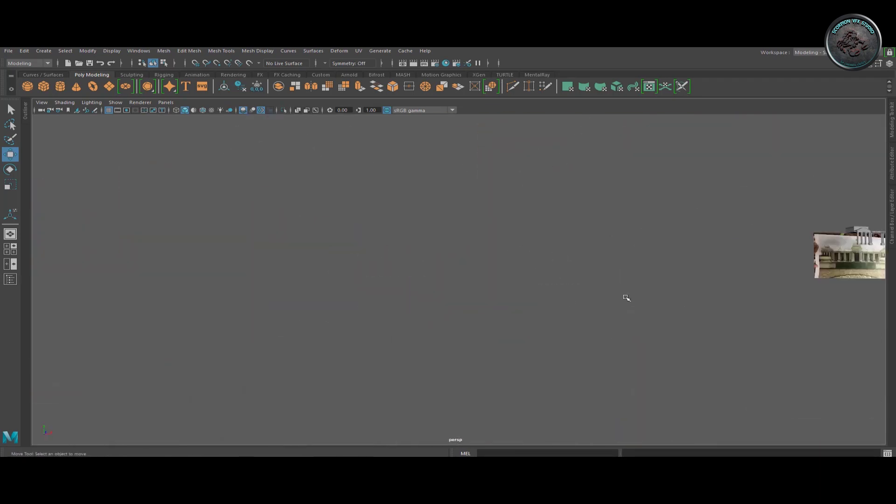
scroll(455, 326, up, 5)
scroll(412, 349, down, 3)
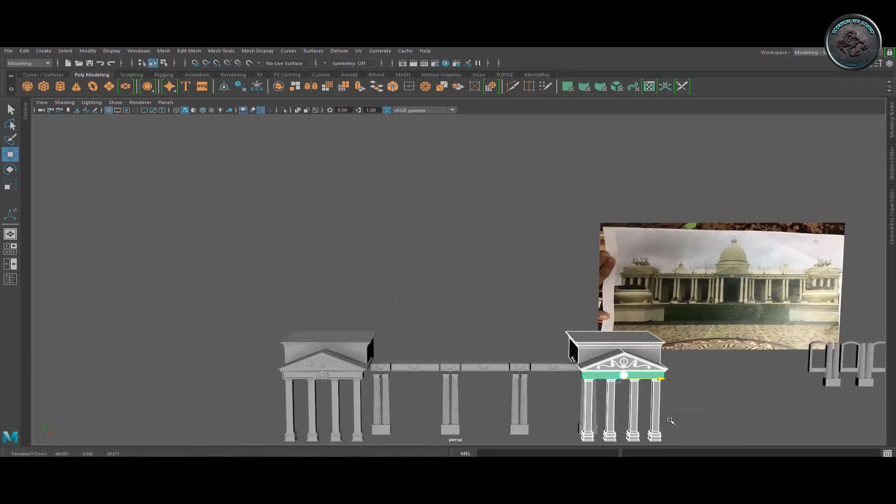
- Check the portico in the front view, then return to the perspective view
key(space)
key(space)
scroll(602, 267, up, 2)
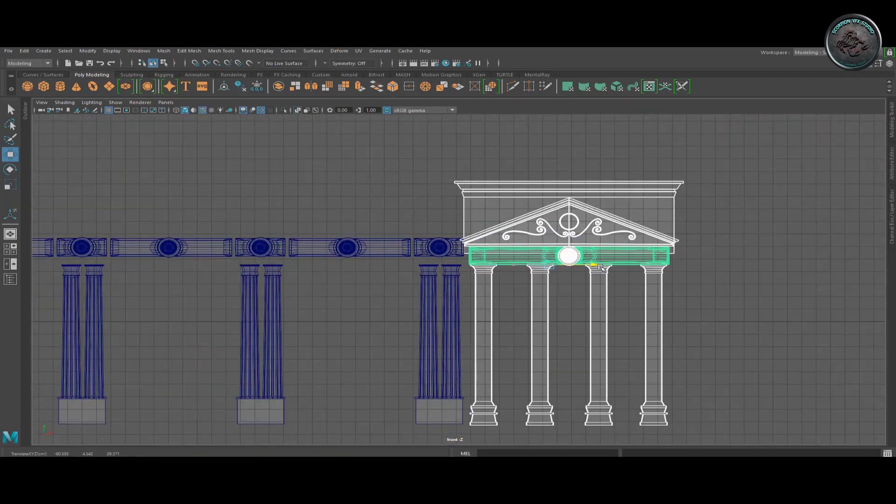
mouse_move(596, 268)
mouse_down()
mouse_move(560, 268)
mouse_move(568, 287)
mouse_move(486, 336)
mouse_move(599, 310)
mouse_move(404, 343)
mouse_move(450, 331)
mouse_move(496, 346)
mouse_move(594, 316)
mouse_move(425, 361)
mouse_move(566, 376)
mouse_up()
scroll(485, 327, down, 2)
- Inspect the new portico and select one of its column base blocks
click(566, 377)
mouse_move(449, 213)
alt+mouse_down()
mouse_move(356, 327)
mouse_move(459, 324)
alt+mouse_up()
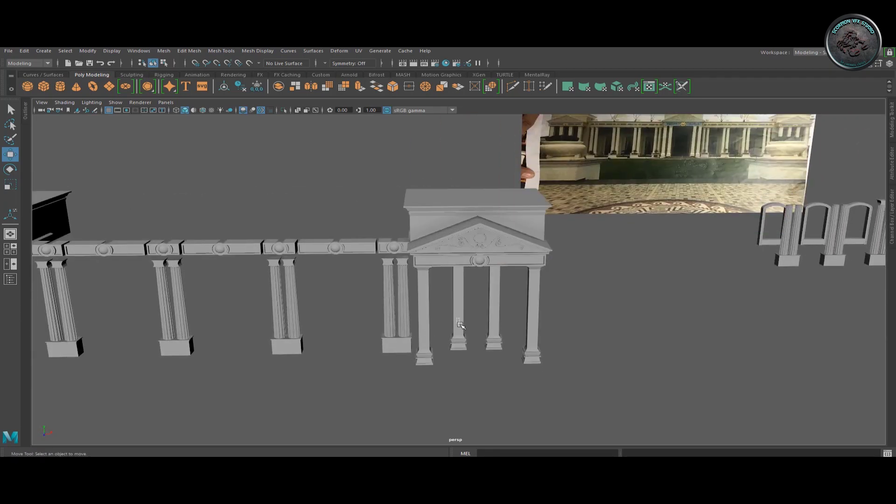
drag(525, 353, 403, 339)
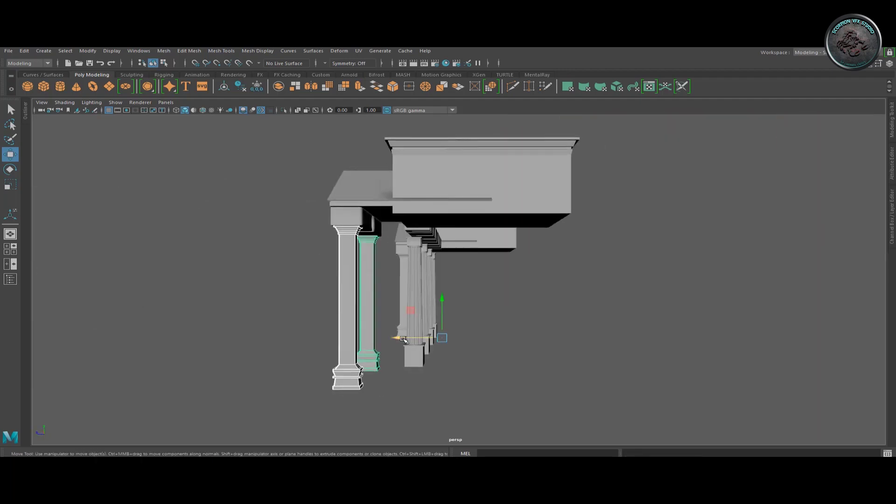
mouse_move(462, 343)
alt+mouse_down()
mouse_move(480, 366)
mouse_move(324, 302)
mouse_move(356, 184)
mouse_move(563, 276)
mouse_move(586, 296)
mouse_move(336, 286)
mouse_move(356, 280)
mouse_move(300, 266)
mouse_move(392, 316)
mouse_move(420, 317)
mouse_move(340, 280)
mouse_move(490, 292)
mouse_move(607, 261)
alt+mouse_up()
click(630, 252)
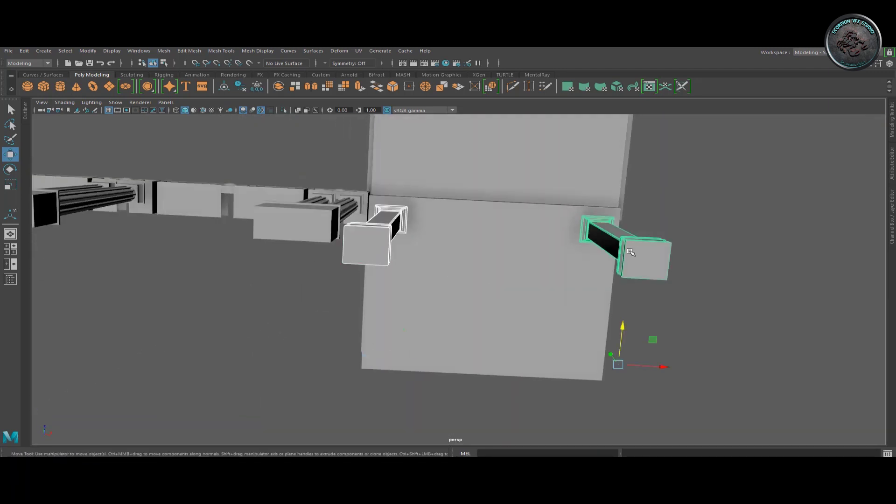
scroll(621, 320, down, 10)
mouse_move(577, 336)
alt+mouse_down()
mouse_move(493, 301)
mouse_move(574, 284)
alt+mouse_up()
- Stretch the entablature junction block wide along X and extrude its faces
key(space)
key(space)
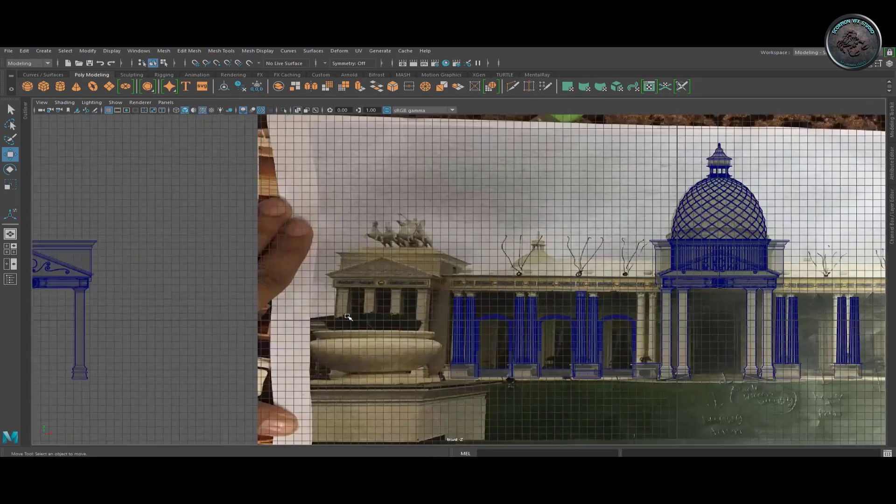
click(441, 283)
scroll(422, 276, up, 4)
scroll(422, 276, up, 4)
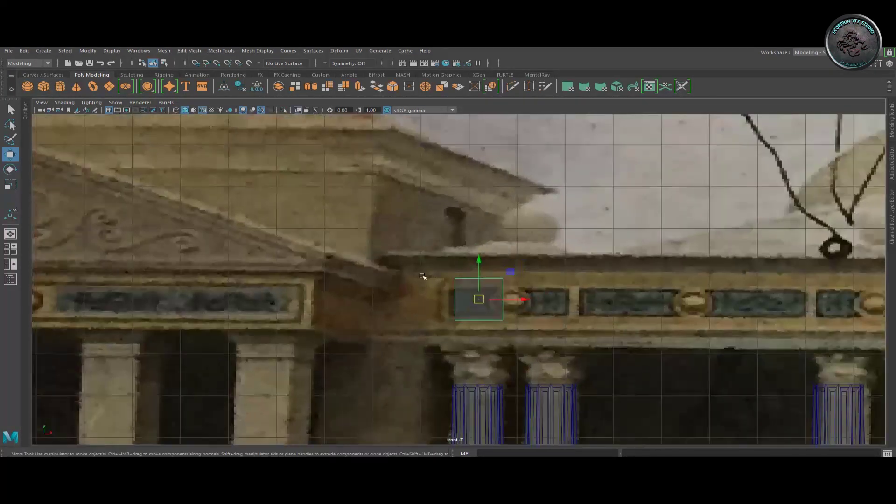
drag(583, 302, 654, 301)
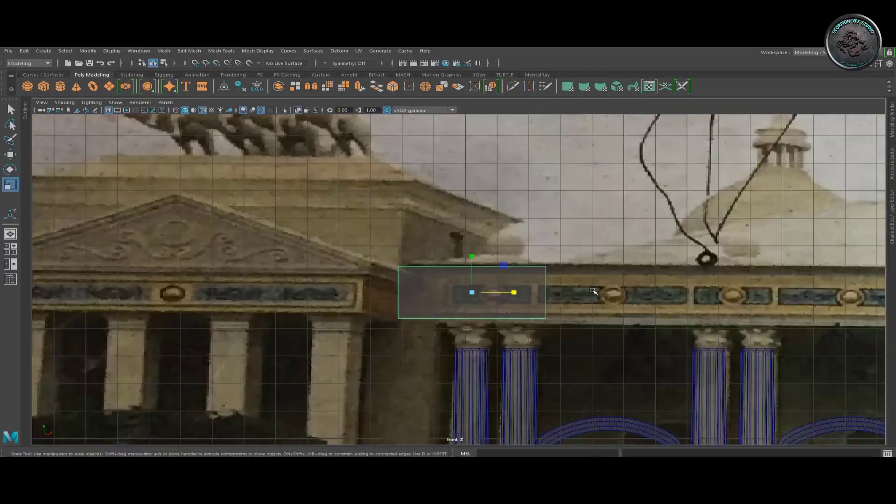
scroll(327, 308, down, 8)
key(w)
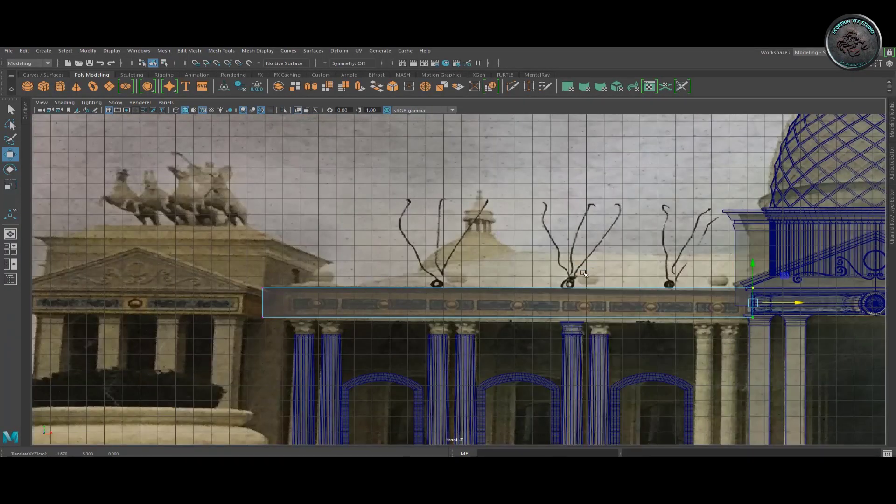
scroll(457, 280, up, 3)
key(ctrl+e)
- Extrude the long beam's faces a second time and bevel its edges
key(space)
key(space)
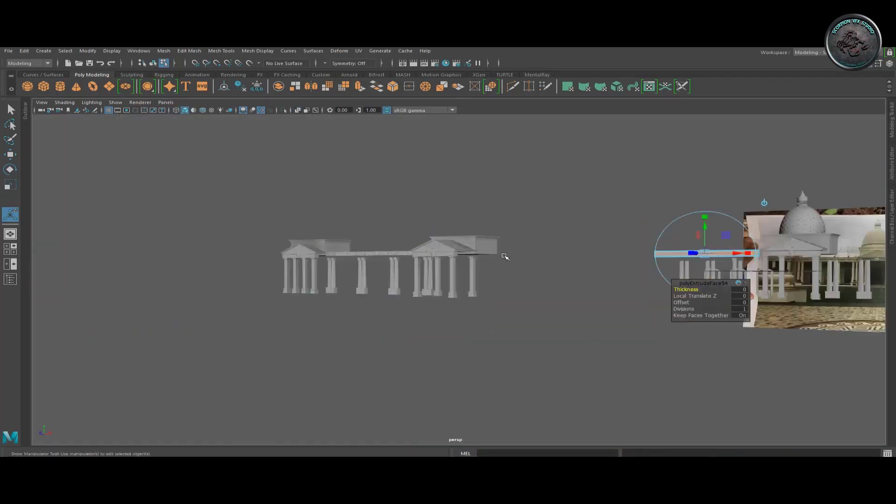
key(f)
key(ctrl+e)
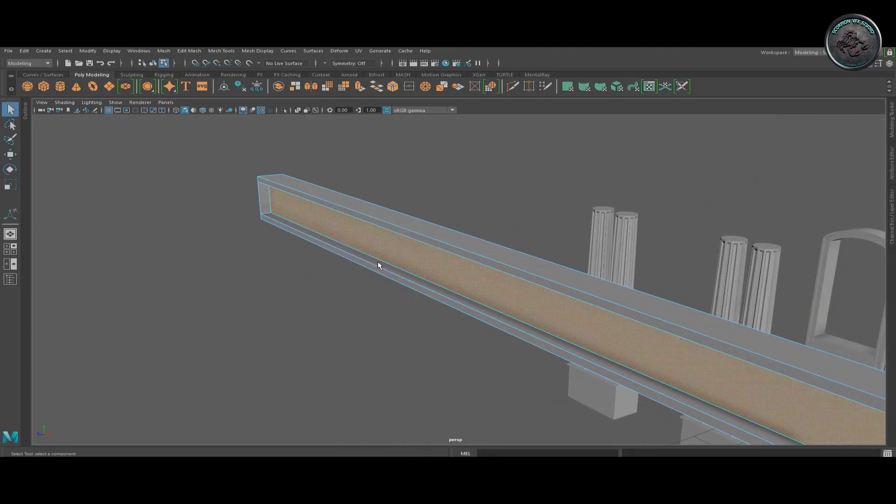
key(space)
key(space)
drag(234, 228, 717, 368)
key(F8)
alt+drag(454, 330, 419, 290)
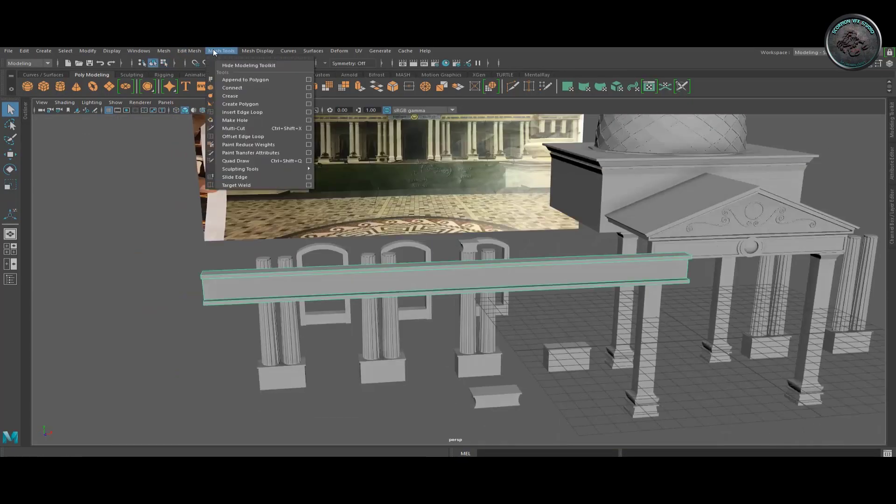
click(196, 88)
- Move the bevelled beam up onto the entablature in the wireframe front view
scroll(609, 283, down, 5)
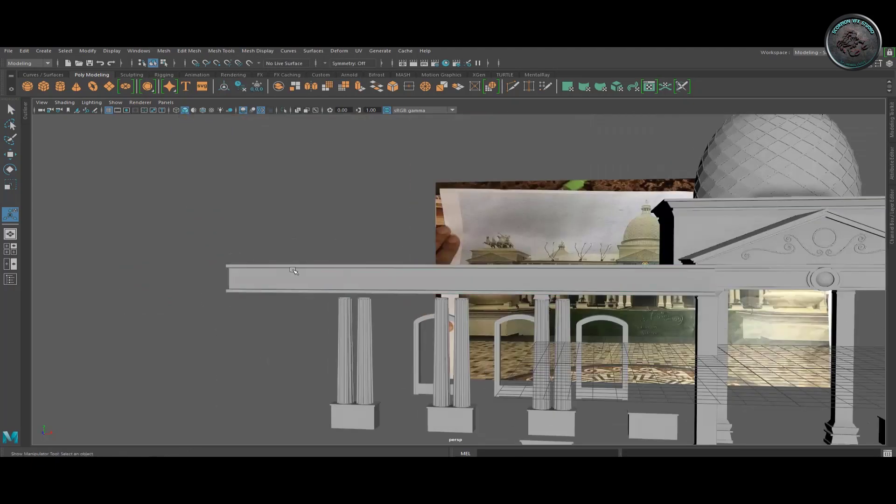
key(space)
key(space)
key(4)
scroll(238, 280, up, 5)
key(w)
scroll(237, 281, up, 3)
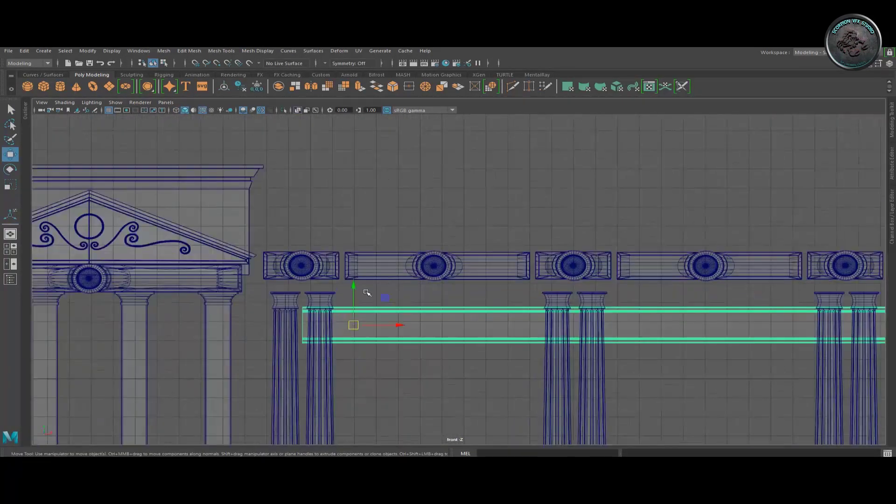
drag(362, 294, 354, 231)
scroll(294, 263, up, 3)
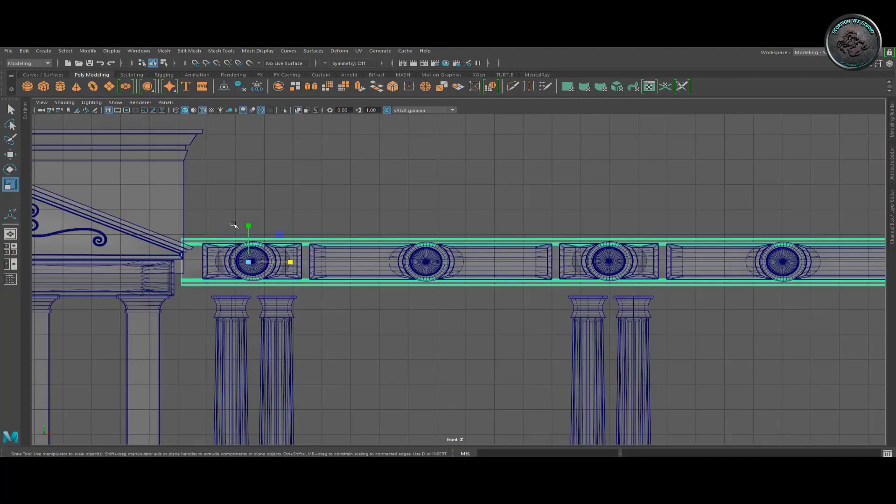
- Slide the beam's moulding strip components right so their ends meet the pediment's edge
click(263, 240)
scroll(308, 242, down, 2)
alt+middle_drag(308, 243, 160, 240)
scroll(160, 240, up, 2)
key(w)
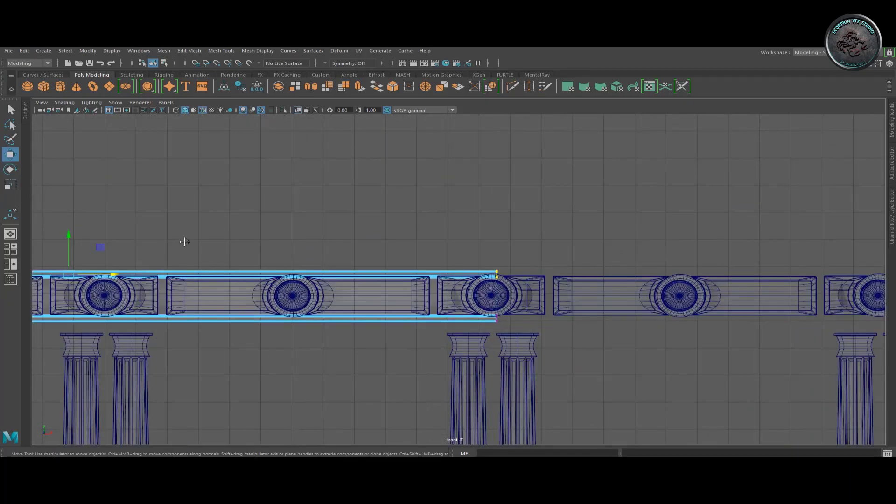
scroll(83, 232, down, 2)
drag(246, 235, 598, 277)
alt+middle_drag(597, 278, 737, 276)
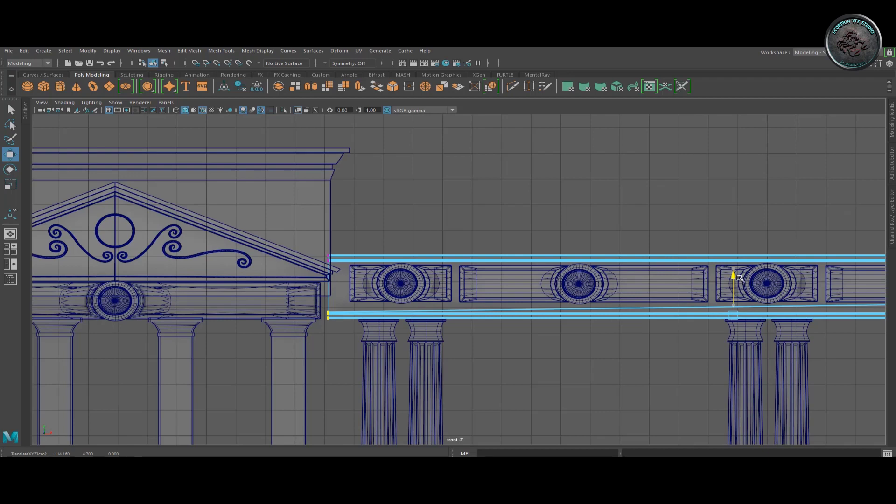
alt+middle_drag(532, 184, 436, 205)
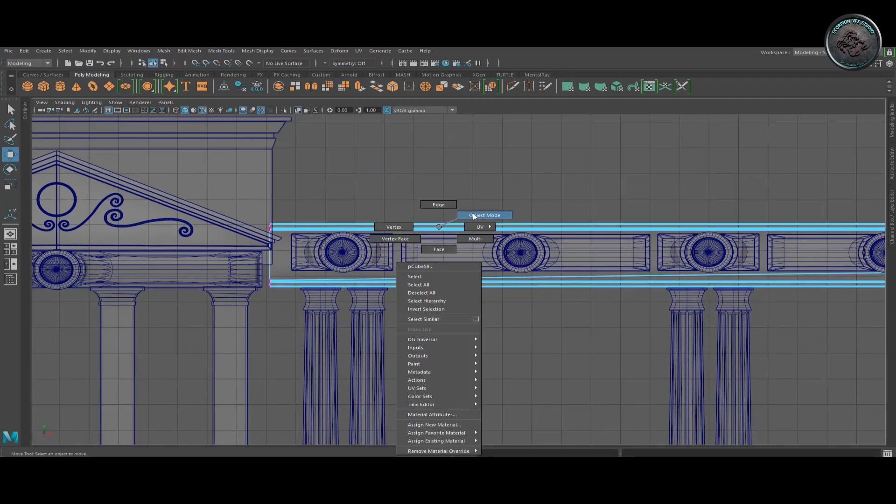
right_drag(290, 206, 367, 260)
right_drag(448, 237, 493, 225)
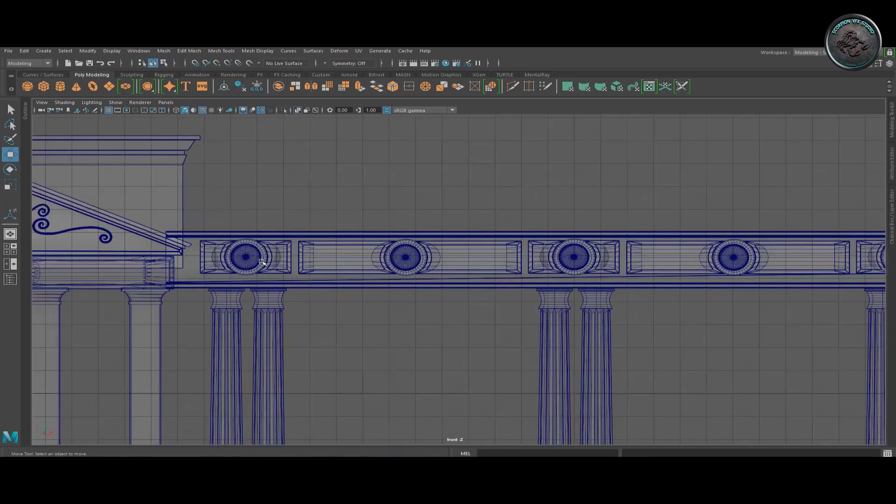
- Select several beam blocks and inspect the moulding strips in perspective
drag(177, 224, 831, 289)
alt+middle_drag(831, 290, 692, 261)
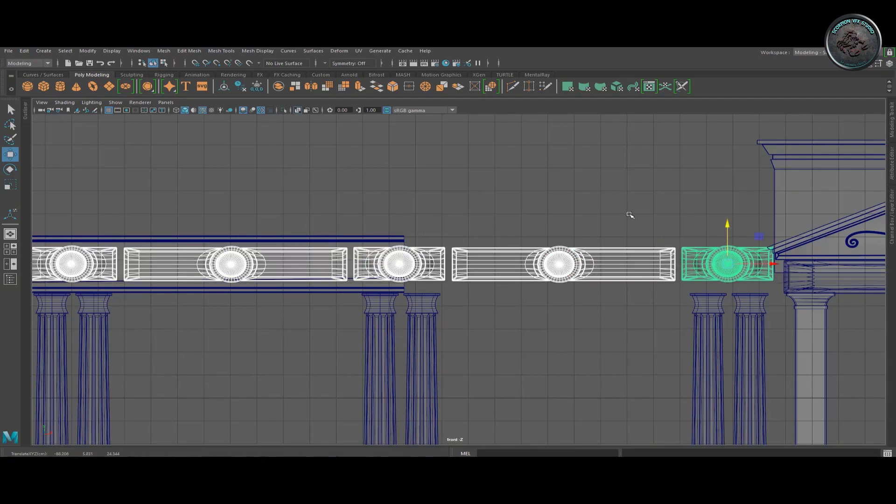
alt+middle_drag(821, 263, 509, 212)
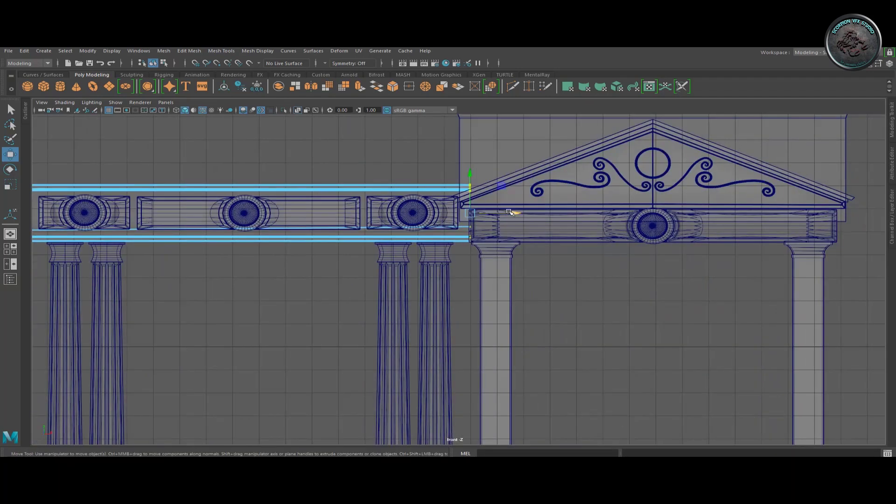
alt+middle_drag(880, 212, 632, 212)
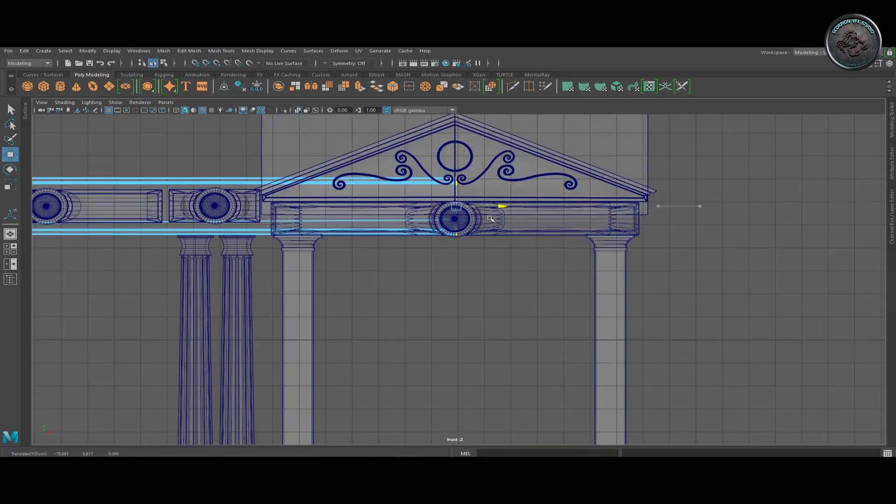
right_drag(426, 177, 464, 164)
alt+drag(486, 264, 369, 199)
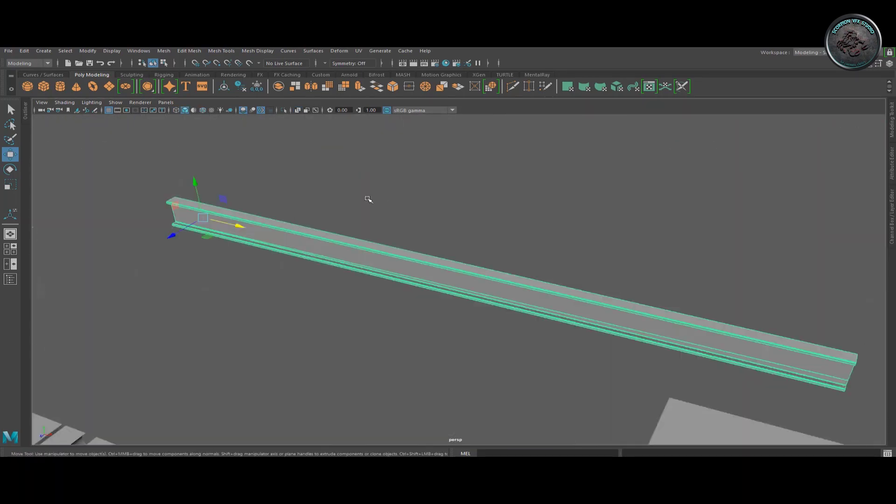
scroll(369, 199, down, 5)
mouse_move(874, 125)
alt+mouse_down()
mouse_move(226, 231)
mouse_move(358, 254)
alt+mouse_up()
scroll(226, 231, up, 5)
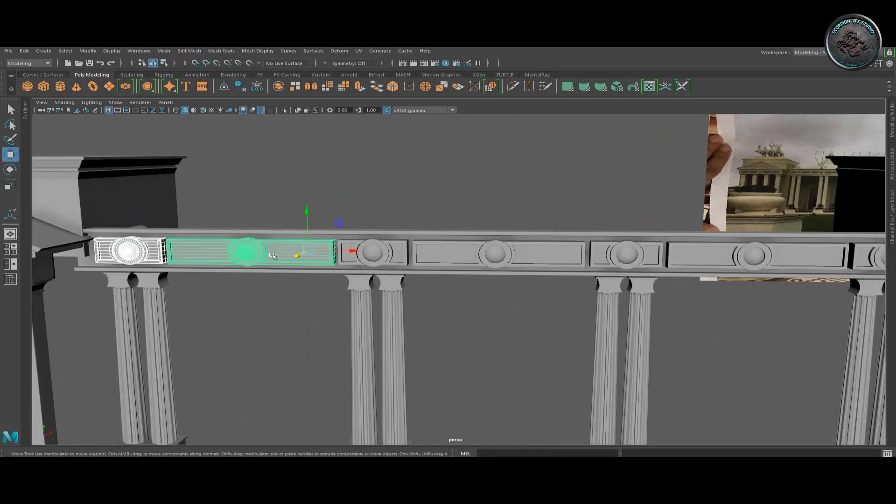
- Slide the first paired column's capital sideways into line under the beam
scroll(680, 259, down, 5)
mouse_move(680, 259)
alt+mouse_down()
mouse_move(514, 234)
mouse_move(582, 209)
mouse_move(327, 252)
alt+mouse_up()
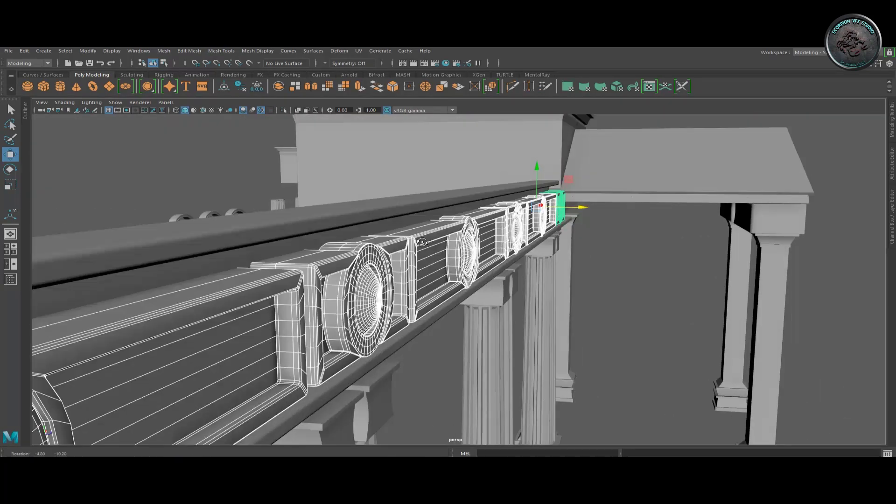
scroll(327, 252, up, 3)
drag(94, 250, 134, 290)
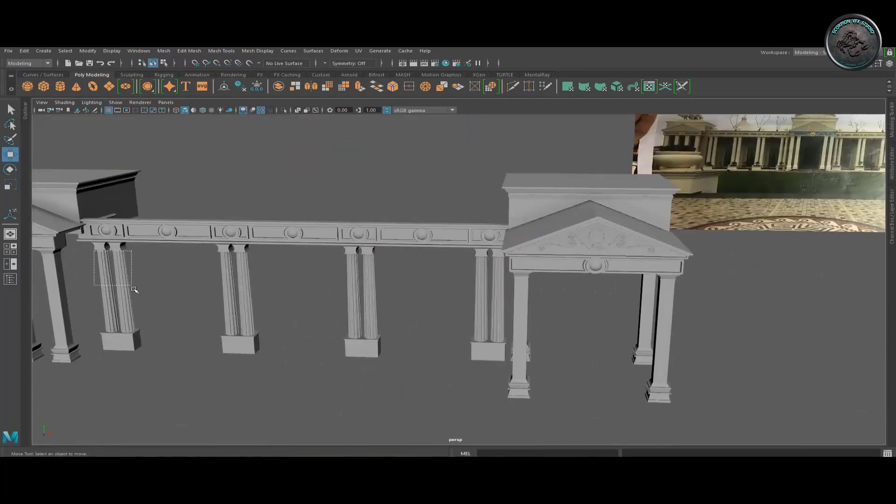
scroll(100, 247, down, 5)
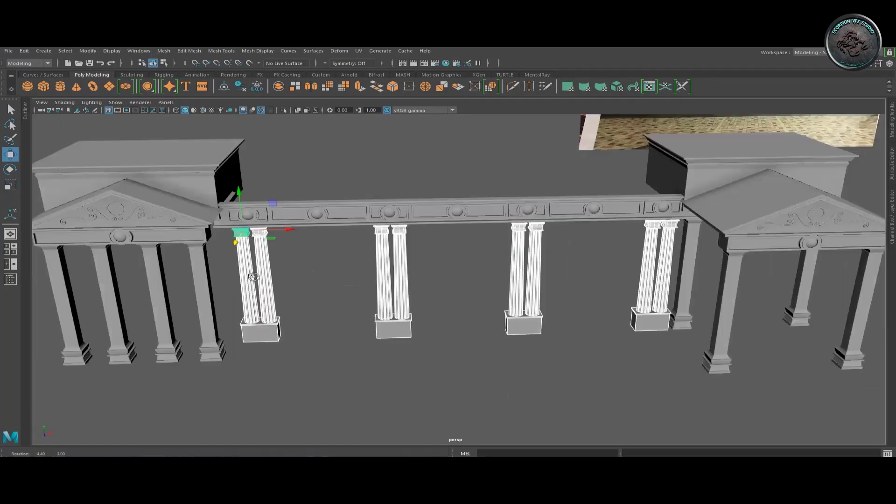
alt+drag(240, 231, 280, 310)
scroll(280, 310, up, 5)
drag(280, 243, 293, 239)
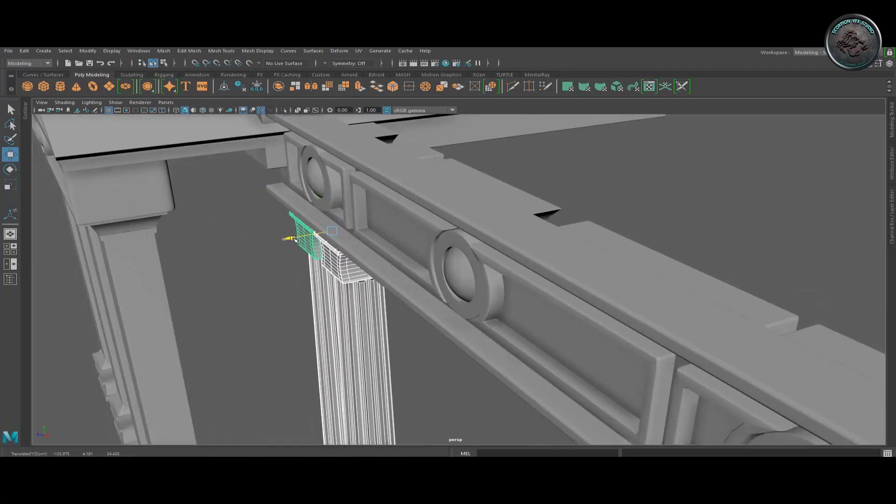
scroll(372, 278, down, 5)
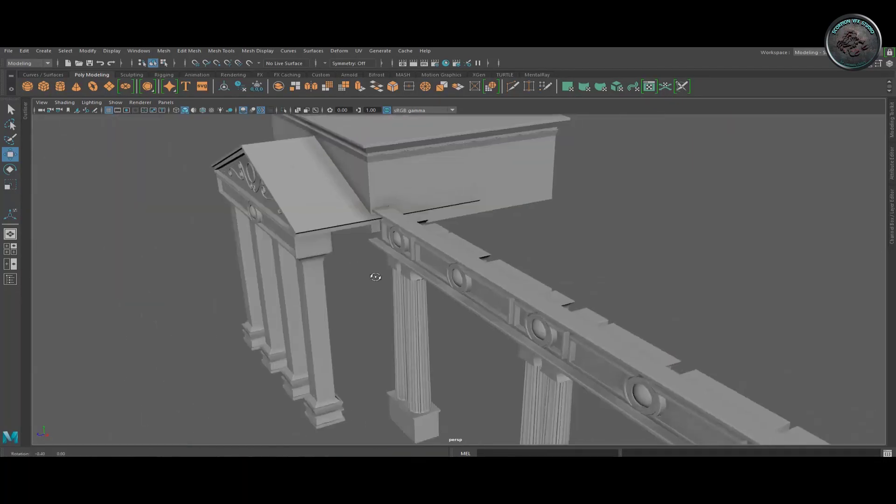
alt+drag(372, 278, 460, 232)
scroll(429, 314, up, 5)
mouse_move(430, 314)
alt+mouse_down()
mouse_move(476, 360)
mouse_move(476, 326)
alt+mouse_up()
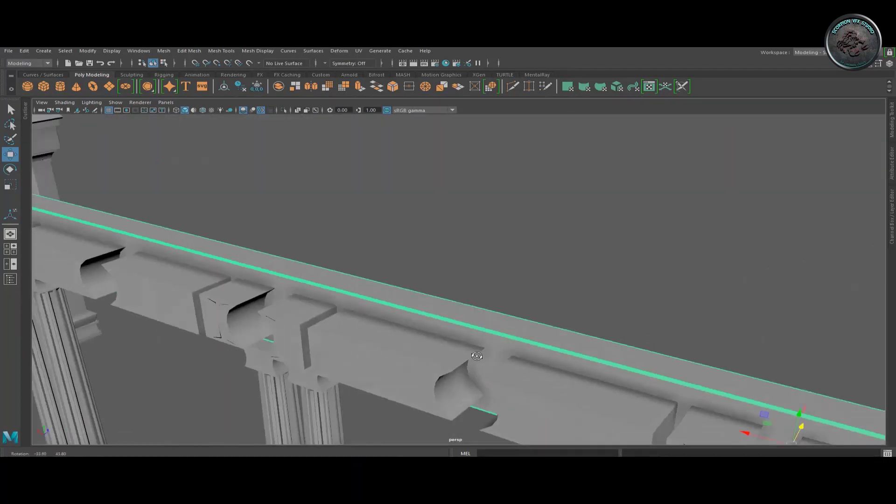
- Adjust the long beam in the four-view top view, then select the left portico's frieze beam
right_click(456, 254)
key(space)
key(space)
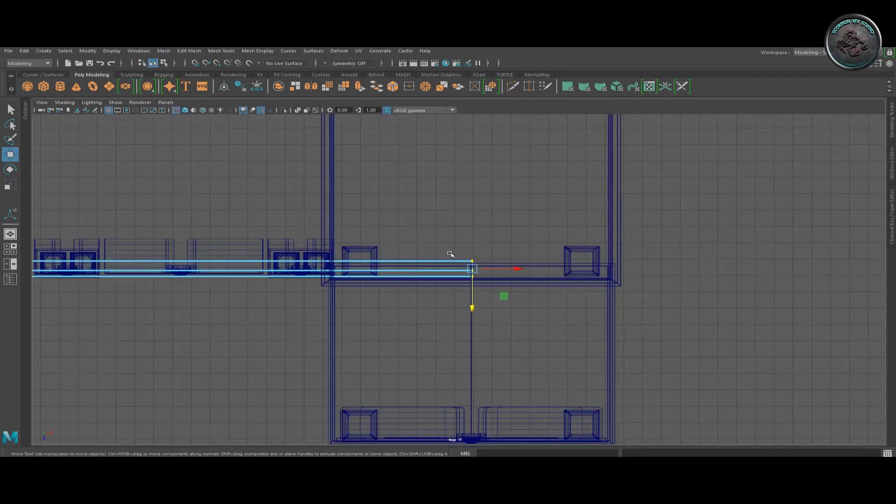
mouse_move(450, 254)
alt+middle_down()
mouse_move(592, 254)
mouse_move(304, 303)
alt+middle_up()
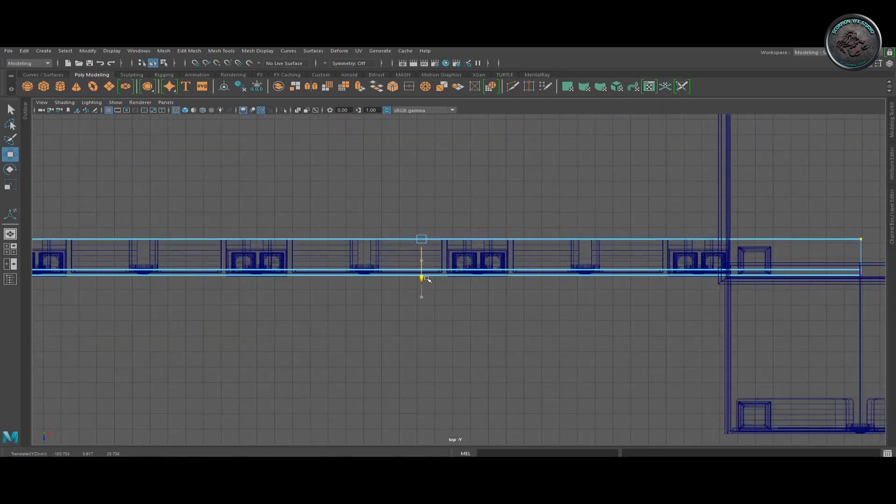
key(space)
key(space)
alt+drag(536, 198, 320, 206)
scroll(320, 206, up, 5)
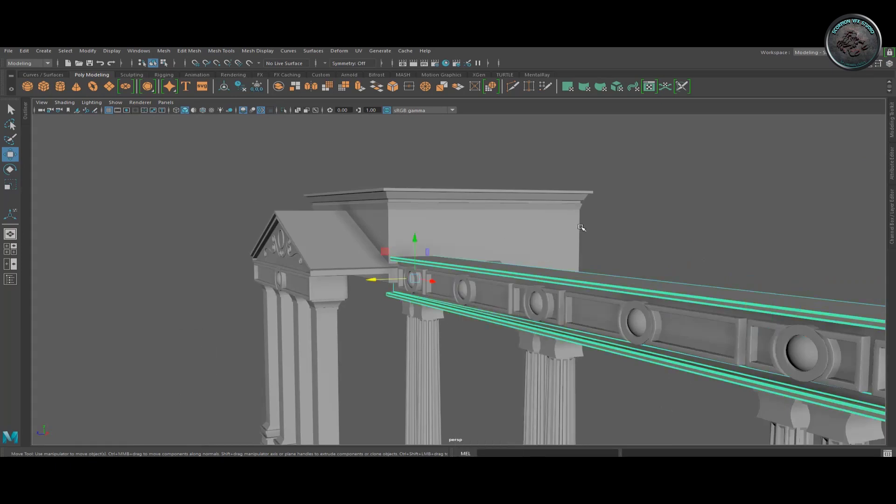
click(581, 228)
alt+drag(581, 227, 562, 260)
scroll(562, 260, down, 5)
scroll(406, 280, up, 2)
scroll(380, 290, up, 4)
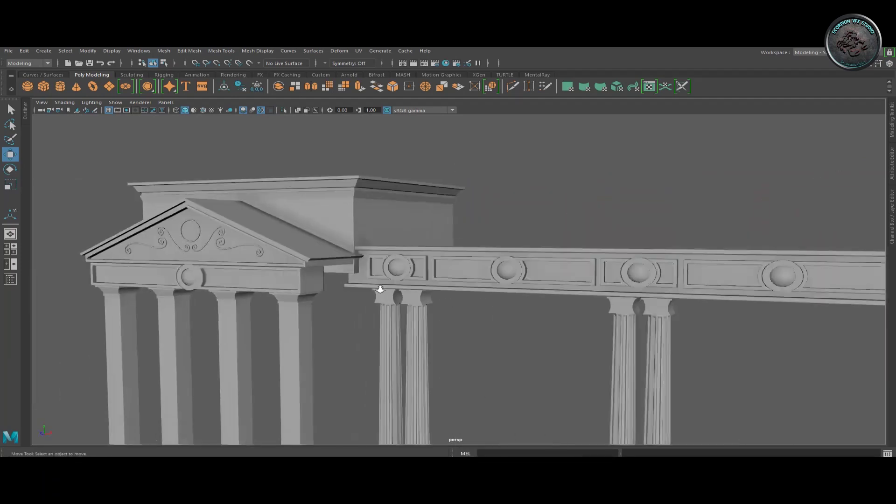
scroll(380, 289, up, 1)
click(271, 280)
- Separate the first portico's frieze beam, center the piece's pivot, and slide it along X into the pediment frieze
key(w)
mouse_move(327, 280)
alt+mouse_down()
mouse_move(420, 261)
mouse_move(327, 224)
alt+mouse_up()
key(ctrl+a)
double_click(875, 158)
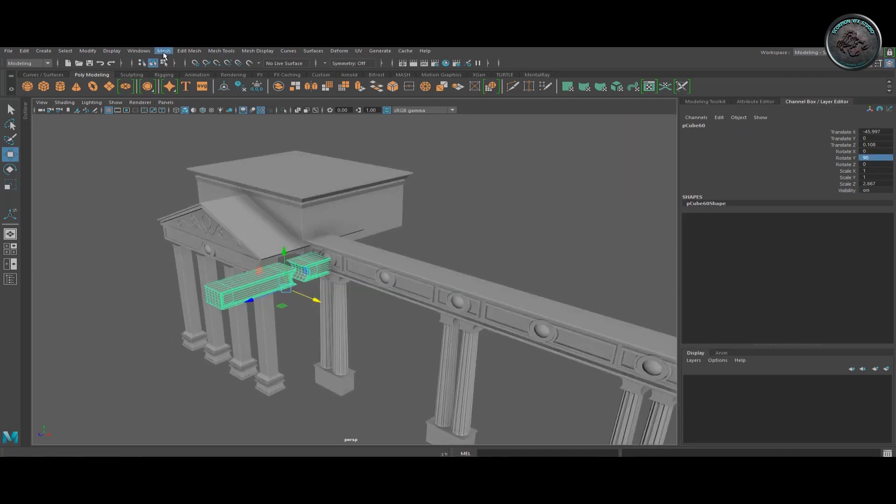
click(163, 51)
click(175, 88)
click(275, 281)
click(87, 51)
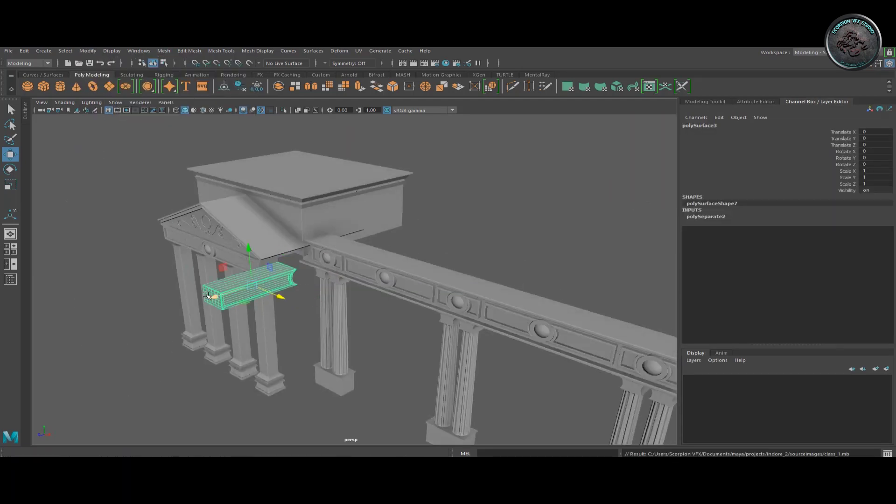
alt+drag(206, 295, 364, 289)
drag(286, 288, 298, 289)
alt+drag(299, 288, 332, 286)
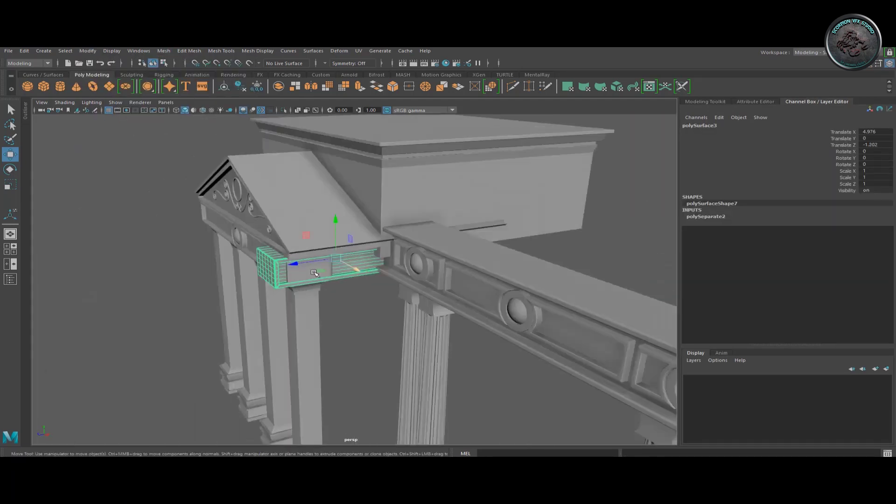
scroll(305, 248, up, 5)
scroll(307, 250, down, 3)
click(306, 163)
- Separate the other portico's frieze beam and slide its piece along the frieze into the pediment corner
scroll(306, 280, down, 5)
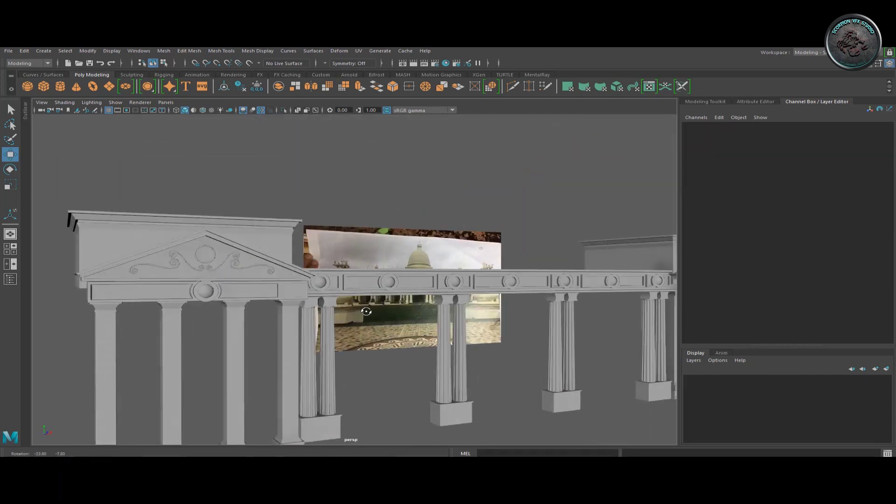
scroll(306, 280, up, 4)
mouse_move(306, 280)
alt+mouse_down()
mouse_move(306, 290)
mouse_move(383, 276)
alt+mouse_up()
click(280, 287)
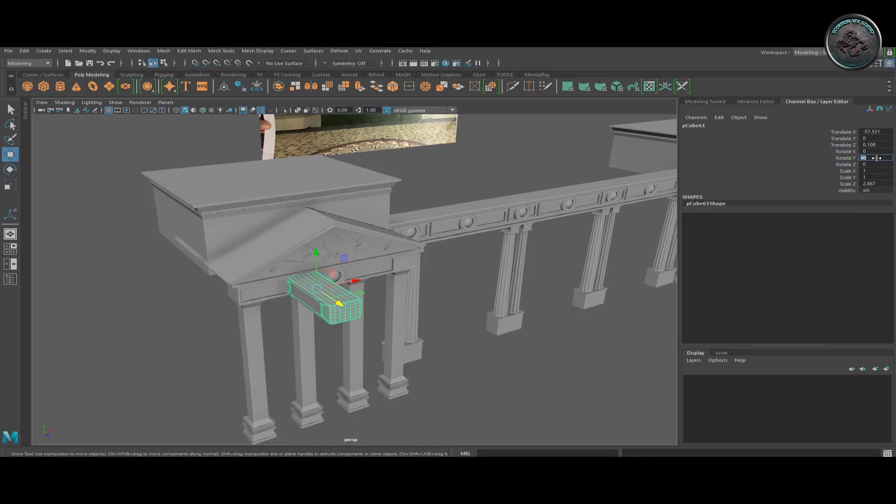
click(164, 50)
click(174, 88)
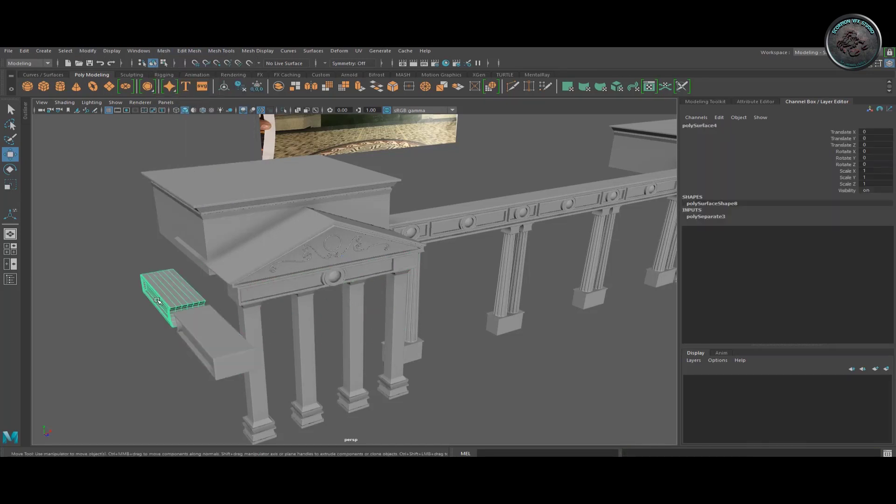
key(f)
scroll(238, 217, down, 5)
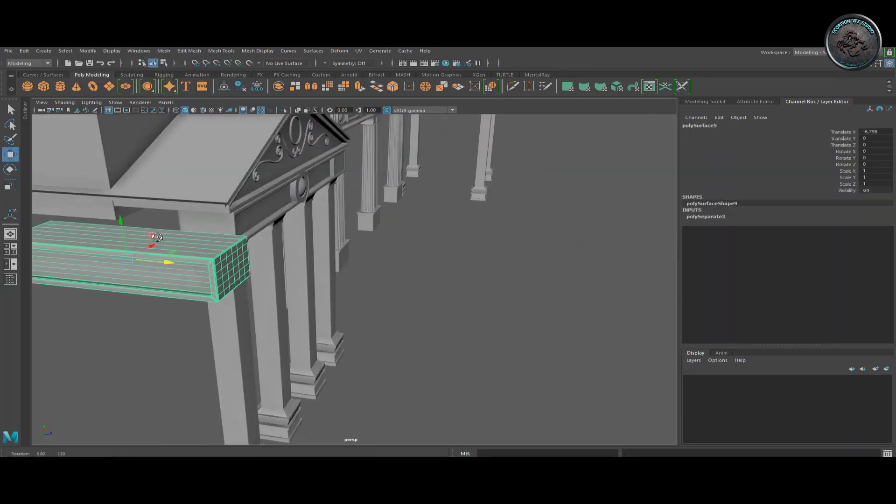
drag(160, 240, 379, 237)
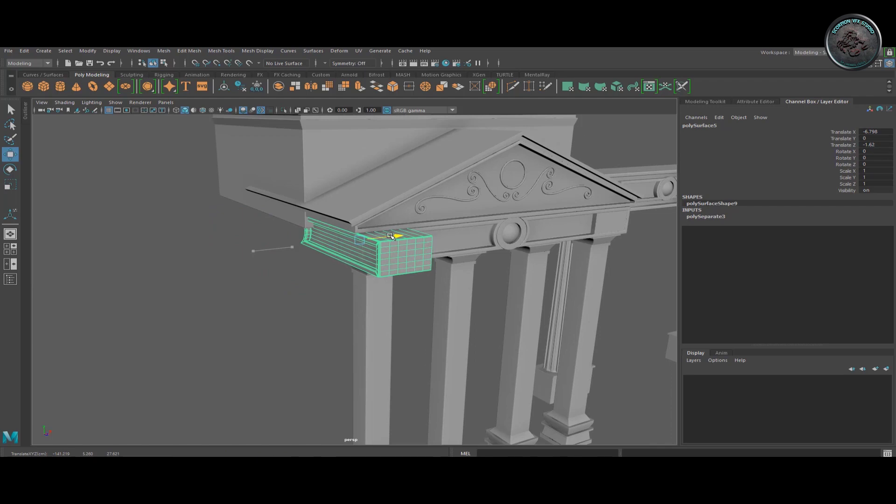
mouse_move(379, 237)
alt+mouse_down()
mouse_move(327, 262)
mouse_move(355, 242)
mouse_move(317, 262)
mouse_move(278, 259)
mouse_move(440, 294)
alt+mouse_up()
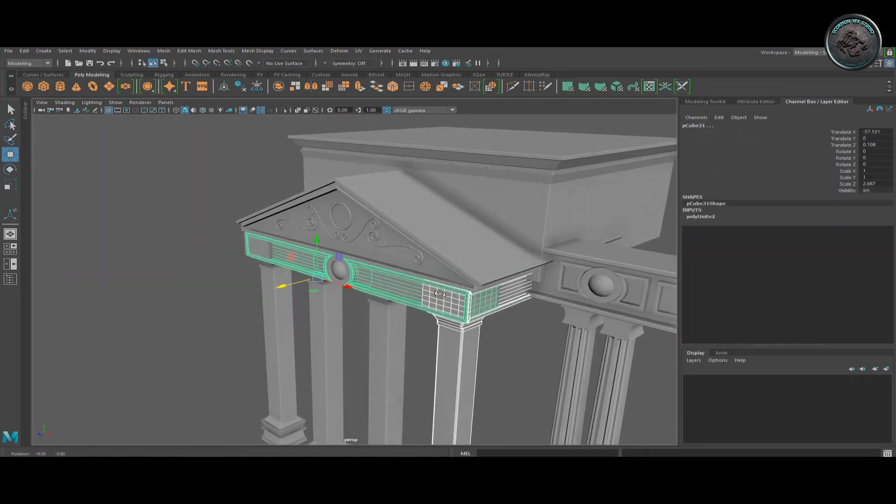
mouse_move(312, 270)
alt+mouse_down()
mouse_move(446, 342)
mouse_move(316, 302)
mouse_move(350, 262)
mouse_move(254, 310)
alt+mouse_up()
click(446, 342)
click(350, 261)
- Scale the small cube into a thin, tall pillar (2.289 × 13.413) beside the corner column, under the frieze
click(360, 274)
scroll(322, 301, down, 5)
key(r)
key(w)
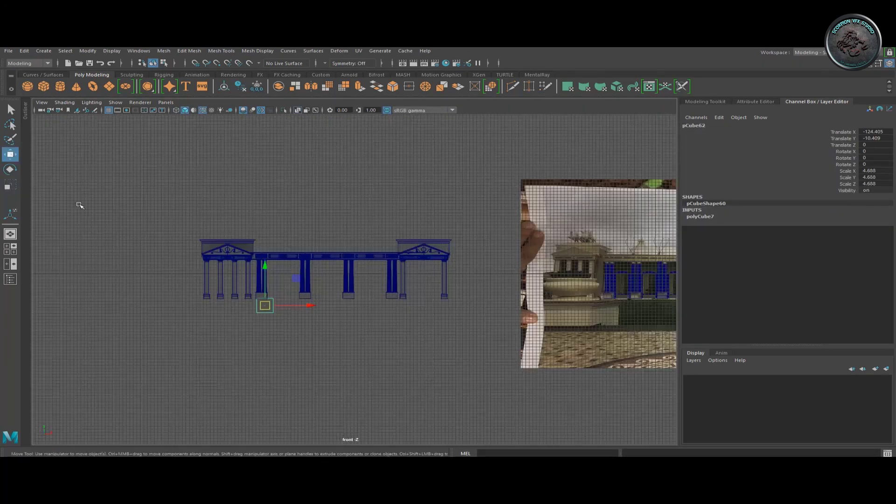
scroll(200, 303, up, 3)
scroll(364, 294, up, 5)
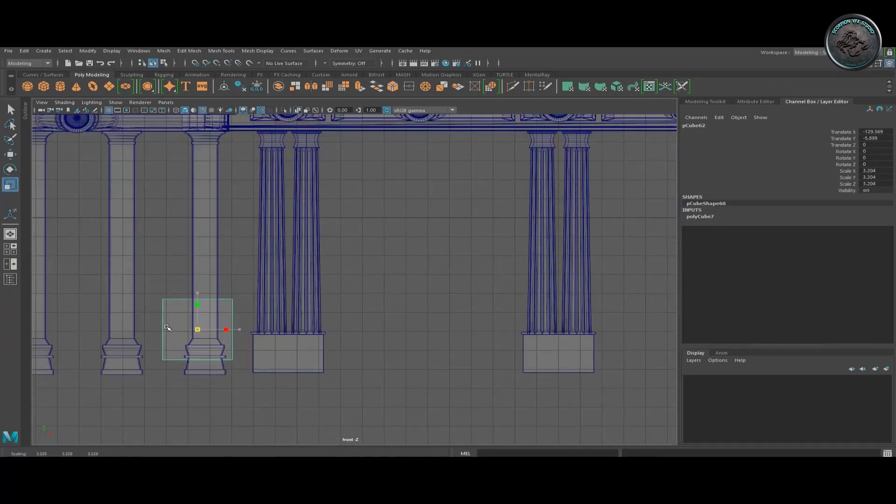
scroll(209, 306, up, 2)
mouse_move(167, 328)
mouse_down()
mouse_move(209, 305)
mouse_move(243, 270)
mouse_move(244, 252)
mouse_up()
mouse_move(224, 327)
mouse_down()
mouse_move(199, 334)
mouse_move(282, 284)
mouse_up()
scroll(340, 296, up, 3)
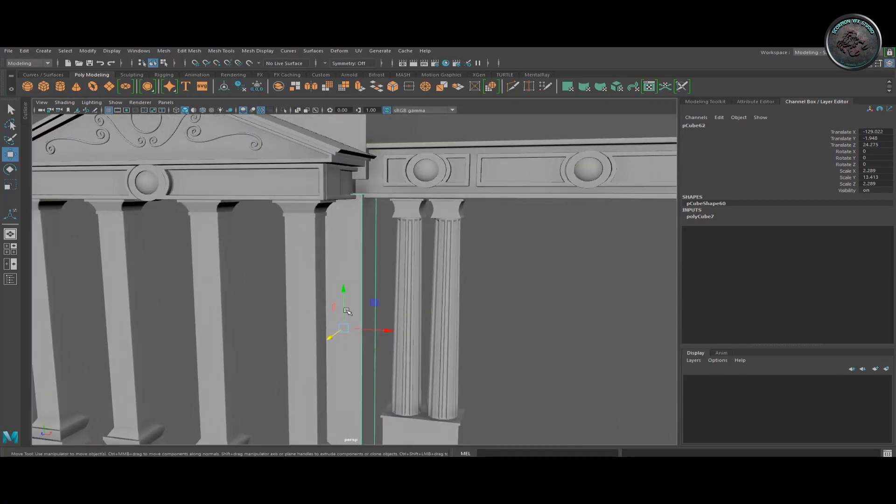
drag(345, 289, 365, 272)
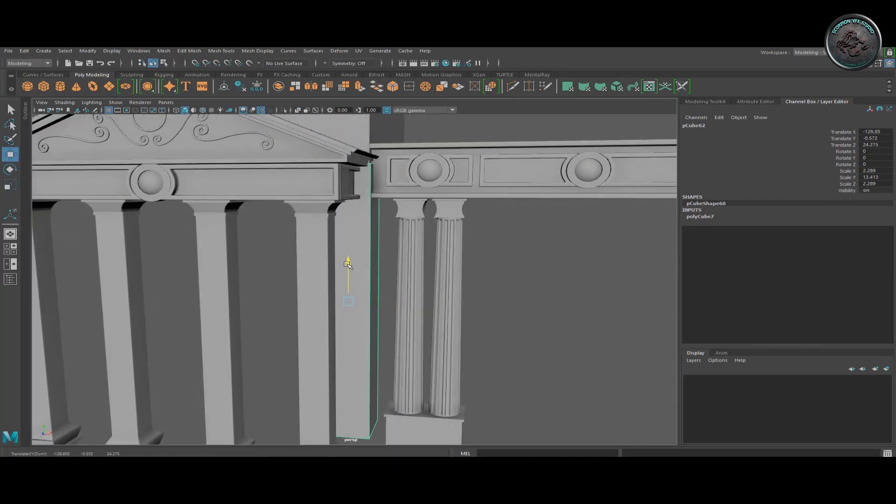
- Drag the pillar's bottom vertices down to the ground and duplicate the pillar
scroll(342, 260, down, 5)
alt+drag(416, 276, 326, 290)
mouse_move(308, 340)
mouse_down()
mouse_move(394, 389)
mouse_move(282, 312)
mouse_up()
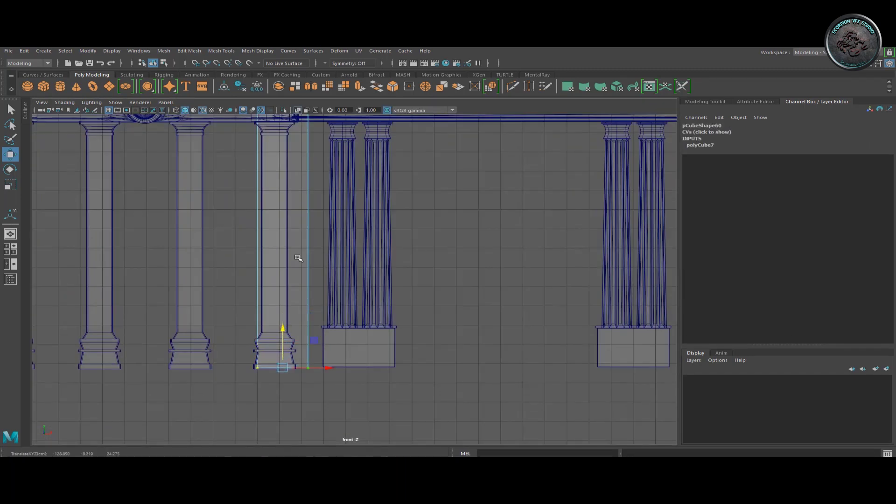
key(ctrl+d)
scroll(392, 269, down, 2)
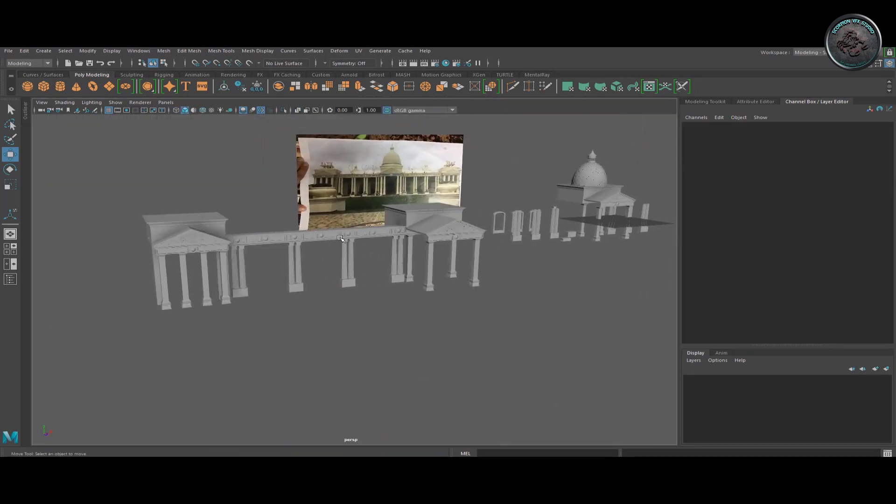
- Select the colonnade with its portico and center the group's pivot
alt+drag(340, 238, 401, 238)
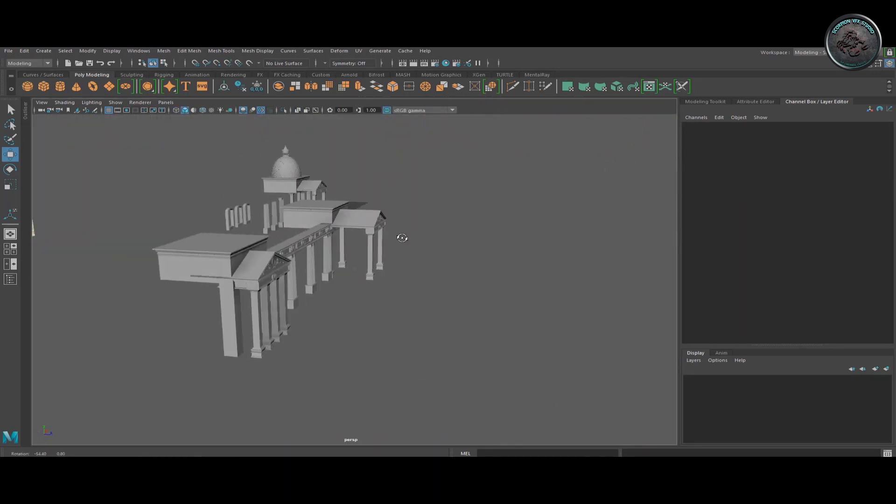
alt+drag(301, 227, 351, 258)
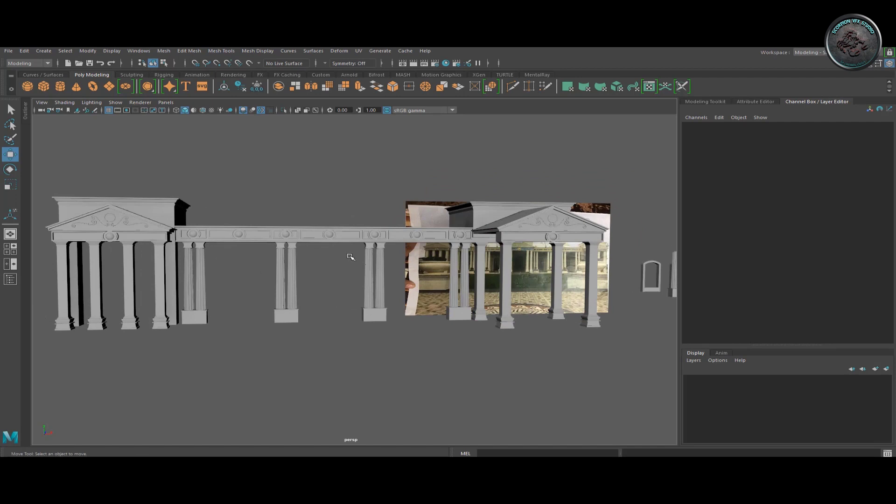
scroll(347, 257, down, 3)
scroll(340, 255, up, 3)
mouse_move(341, 254)
alt+mouse_down()
mouse_move(615, 243)
mouse_move(205, 187)
alt+mouse_up()
drag(199, 184, 296, 270)
alt+drag(381, 286, 385, 266)
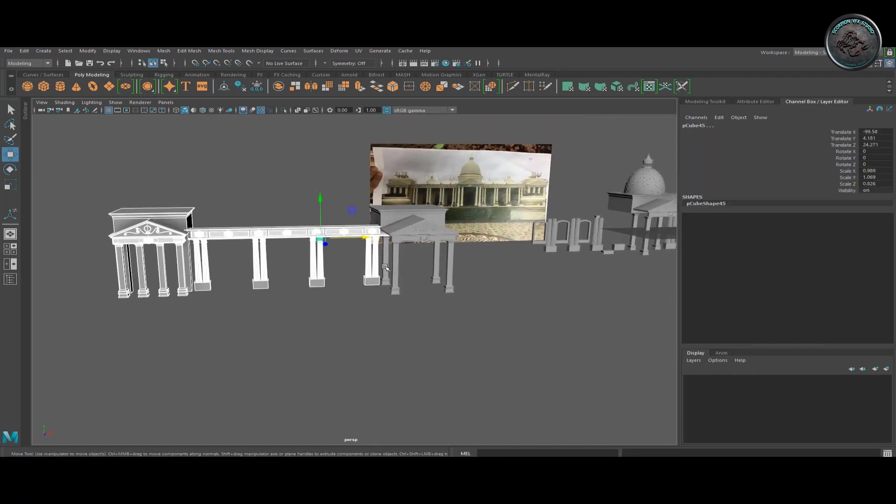
click(88, 51)
click(98, 106)
- Slide the mirrored colonnade wing right toward the dome and check its alignment in front view
alt+drag(327, 224, 388, 219)
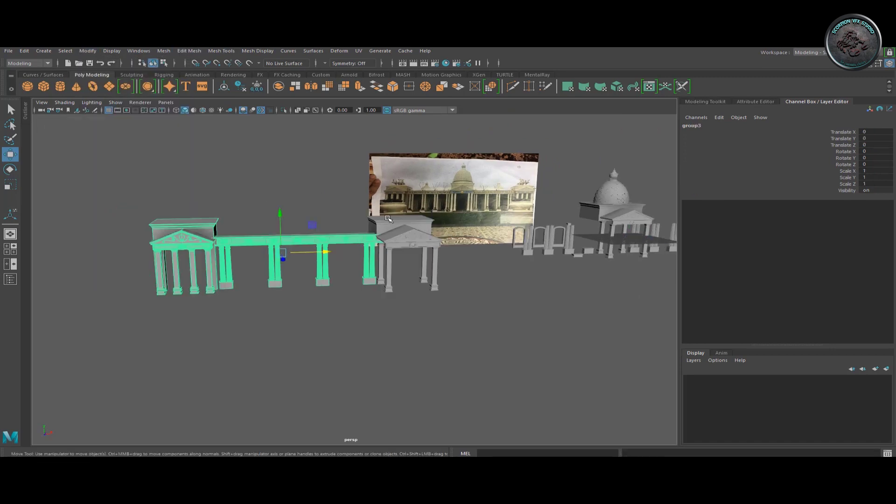
drag(326, 260, 404, 254)
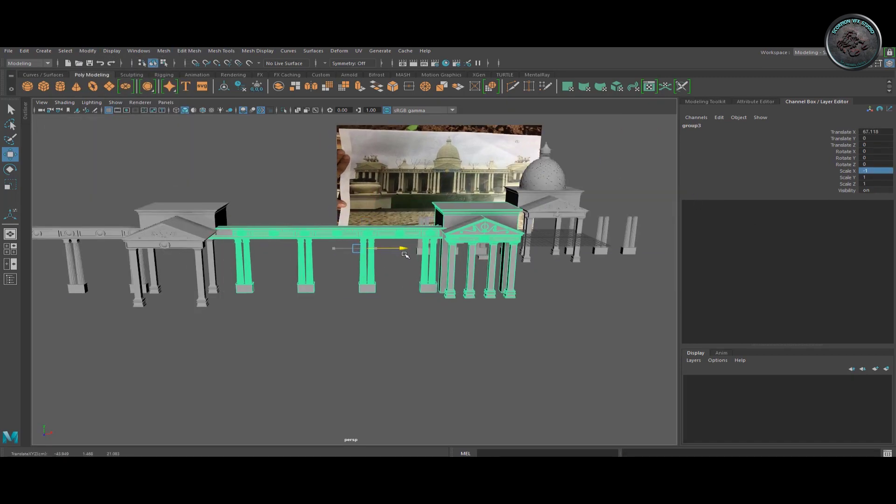
key(space)
scroll(576, 281, up, 3)
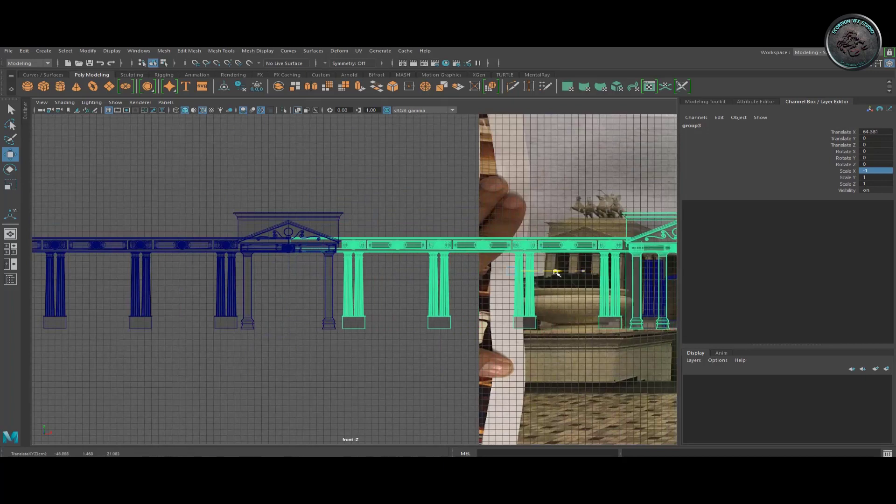
key(space)
mouse_move(555, 298)
alt+mouse_down()
mouse_move(514, 327)
mouse_move(526, 307)
alt+mouse_up()
click(450, 341)
mouse_move(450, 340)
alt+mouse_down()
mouse_move(363, 316)
mouse_move(429, 276)
alt+mouse_up()
scroll(363, 316, up, 3)
scroll(481, 292, up, 3)
click(481, 292)
- Center the dome over the central block in top view, then raise it onto the block
alt+drag(406, 205, 353, 205)
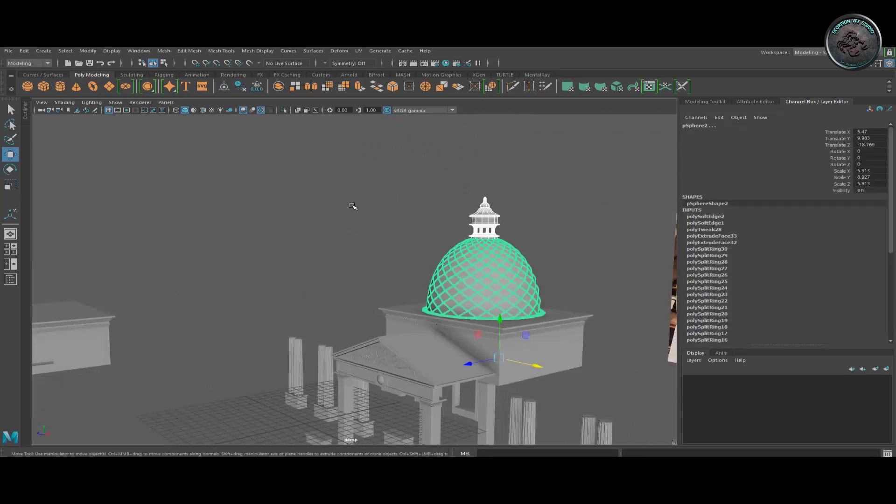
scroll(330, 281, down, 3)
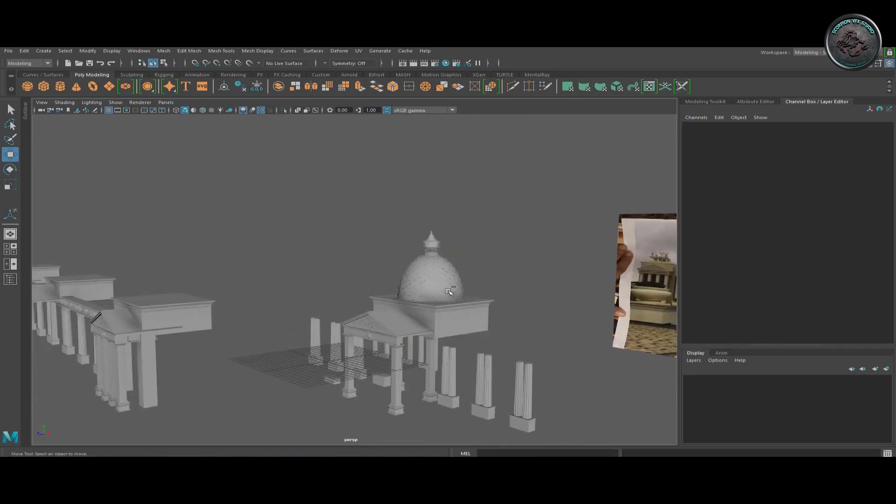
click(329, 281)
key(space)
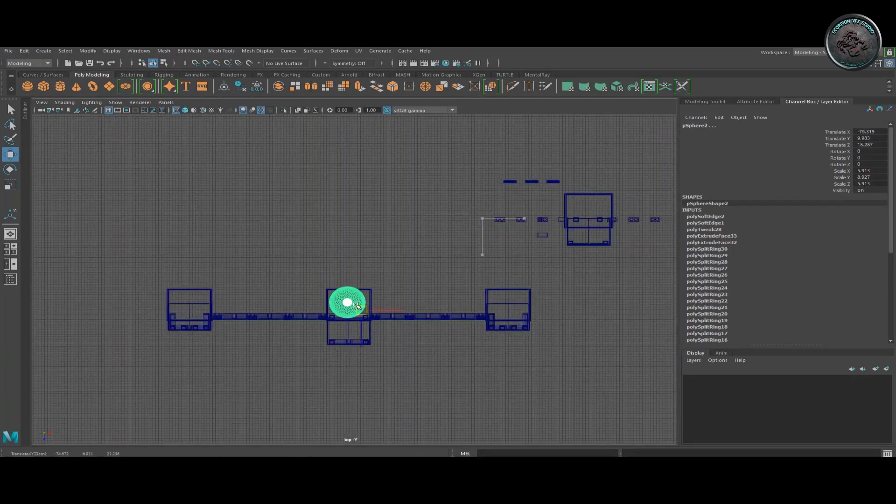
drag(356, 305, 357, 308)
key(space)
key(space)
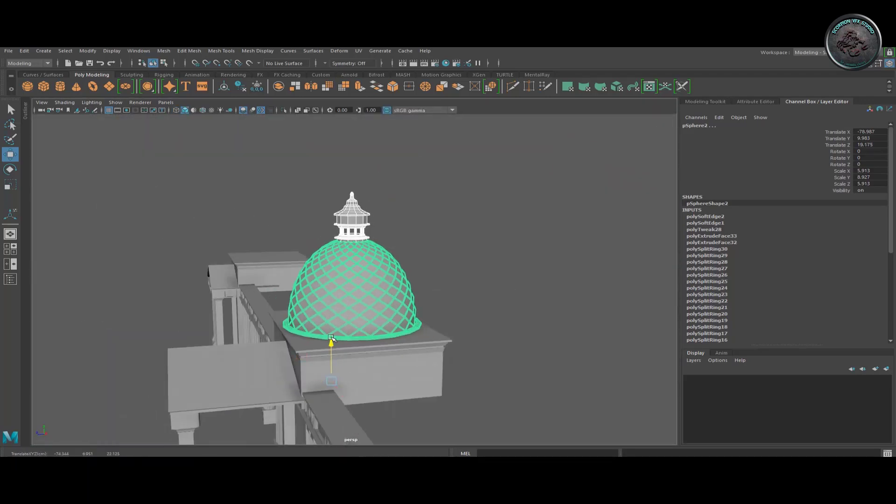
mouse_move(331, 338)
mouse_down()
mouse_move(331, 351)
mouse_move(452, 270)
mouse_move(436, 267)
mouse_move(458, 266)
mouse_move(366, 252)
mouse_move(456, 278)
mouse_move(415, 285)
mouse_move(560, 327)
mouse_up()
- Select a loose pillar and the pedestal block, undo once, and orbit to a high oblique view
click(630, 326)
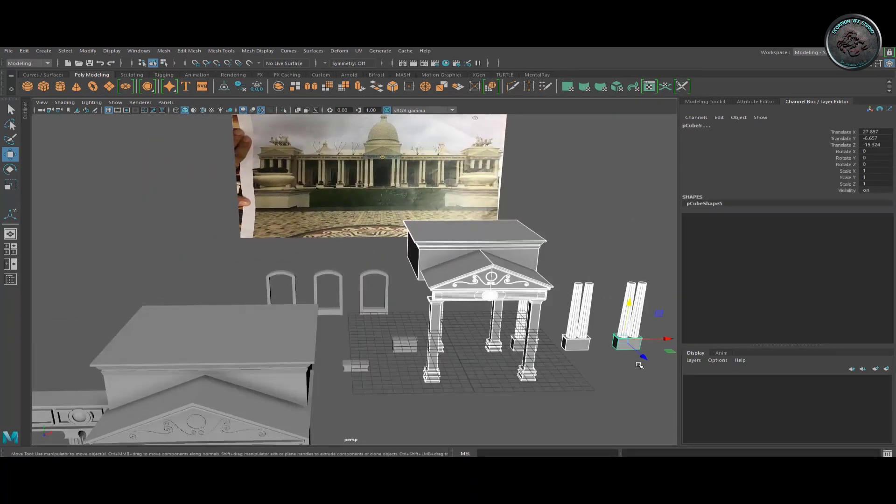
key(ctrl+z)
click(359, 365)
alt+drag(359, 366, 337, 313)
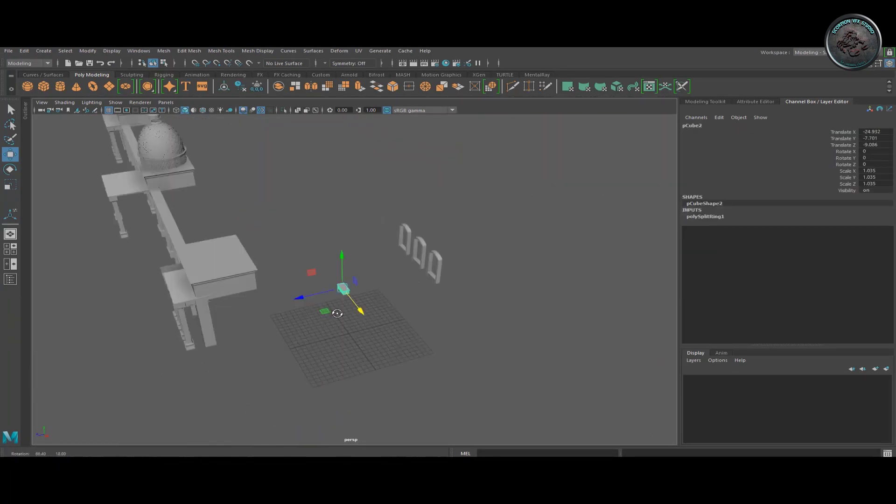
click(472, 343)
alt+drag(472, 343, 449, 339)
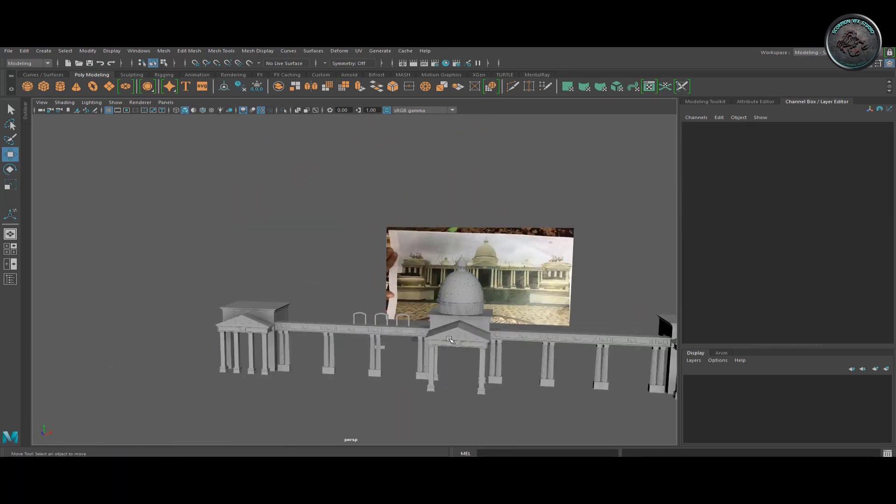
mouse_move(424, 296)
alt+mouse_down()
mouse_move(456, 310)
mouse_move(339, 306)
alt+mouse_up()
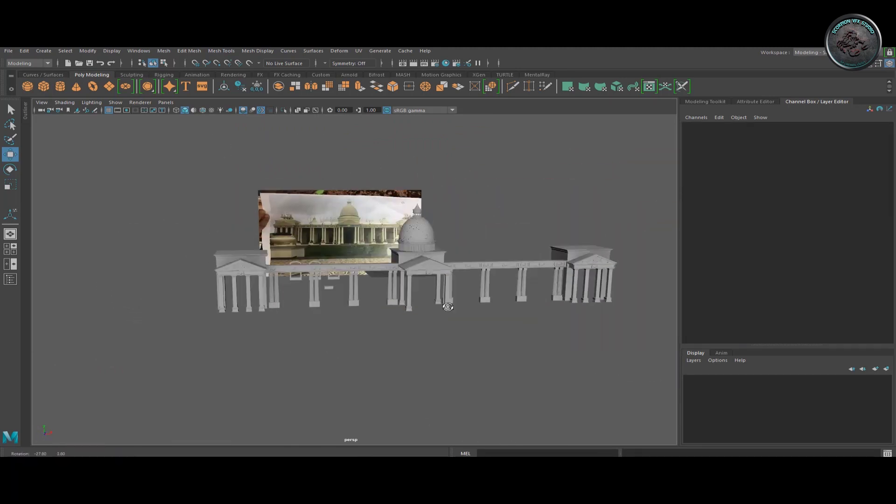
mouse_move(513, 234)
alt+mouse_down()
mouse_move(440, 272)
mouse_move(410, 261)
mouse_move(440, 270)
mouse_move(437, 288)
mouse_move(436, 278)
mouse_move(202, 132)
alt+mouse_up()
- Scale the ground plane up to 274.094 by 167.893 and lower it beneath the palace
key(r)
mouse_move(389, 314)
mouse_down()
mouse_move(420, 303)
mouse_move(234, 261)
mouse_up()
click(10, 154)
mouse_move(380, 294)
mouse_down()
mouse_move(396, 309)
mouse_move(479, 242)
mouse_move(474, 304)
mouse_move(297, 245)
mouse_move(248, 317)
mouse_up()
click(387, 299)
- Align the small block under the pillar pair's base in front view
drag(308, 329, 336, 329)
key(f)
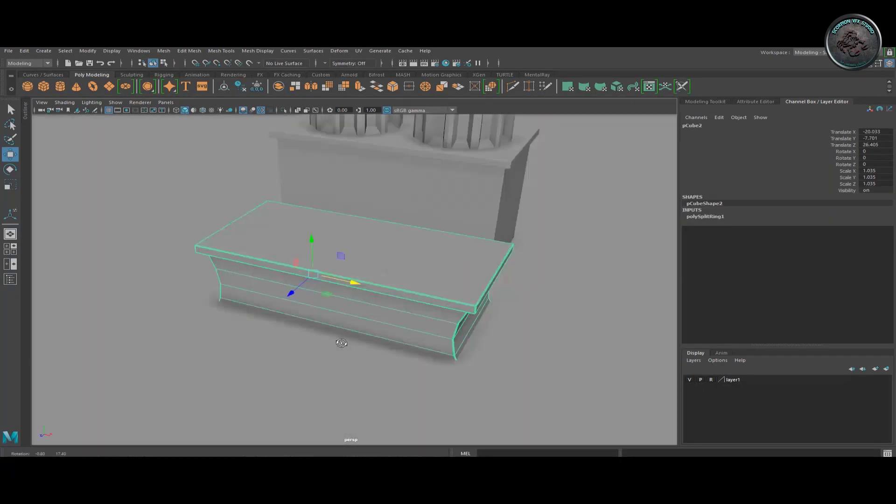
mouse_move(336, 280)
alt+mouse_down()
mouse_move(373, 261)
mouse_move(364, 290)
alt+mouse_up()
scroll(403, 327, up, 10)
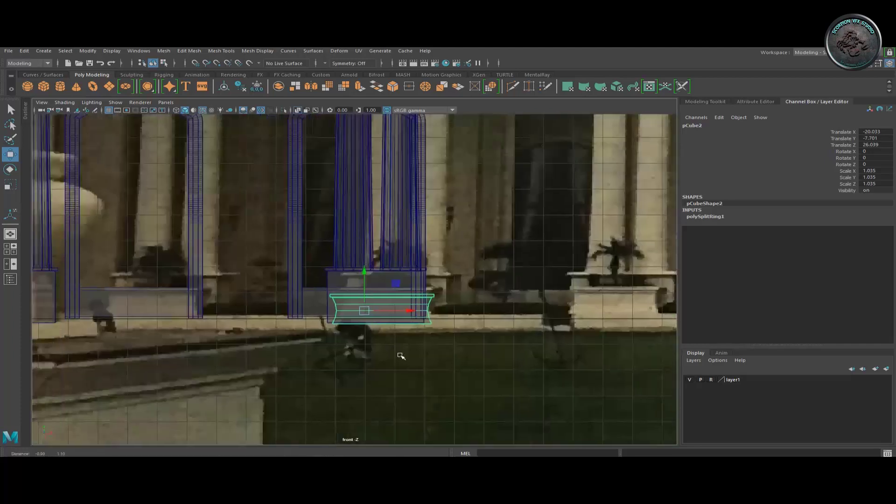
drag(402, 346, 407, 347)
drag(360, 308, 361, 298)
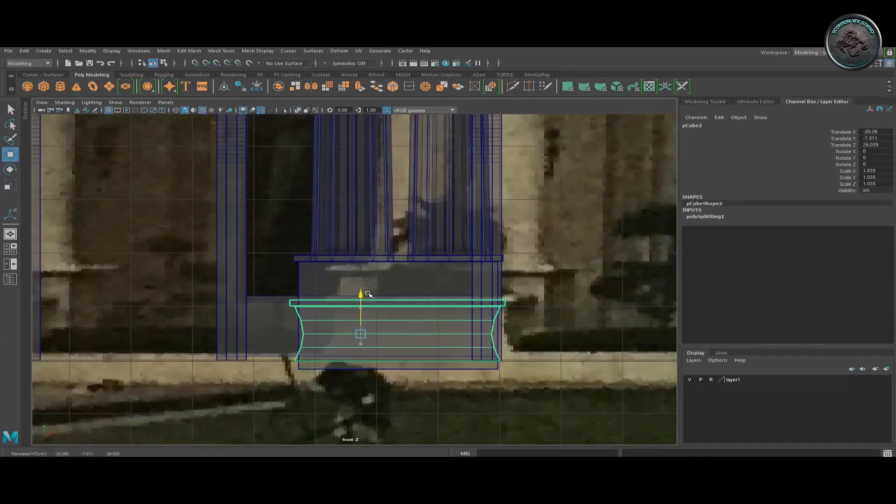
key(space)
mouse_move(400, 240)
alt+mouse_down()
mouse_move(280, 233)
mouse_move(354, 230)
alt+mouse_up()
scroll(282, 260, down, 10)
scroll(354, 230, up, 5)
- Center the block's pivot, scale it to 0.863 in X, and extrude and inset its top face into a rim
key(r)
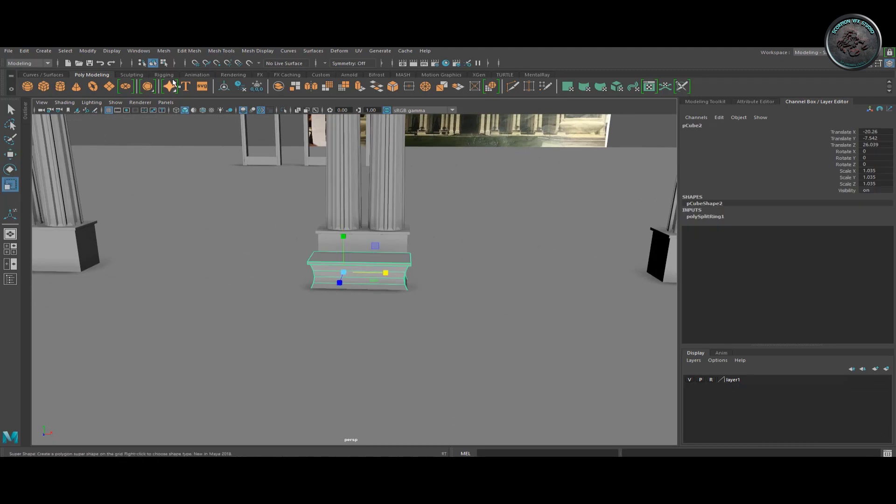
click(88, 51)
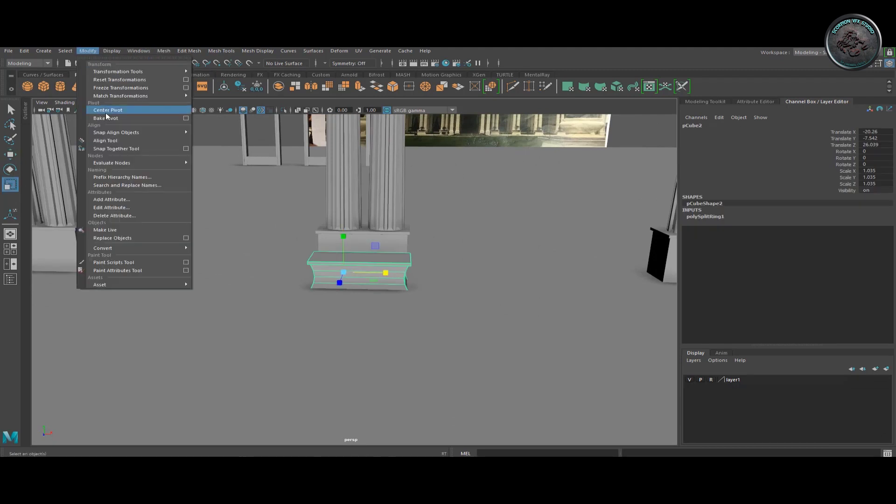
click(106, 113)
alt+drag(280, 280, 365, 299)
click(345, 280)
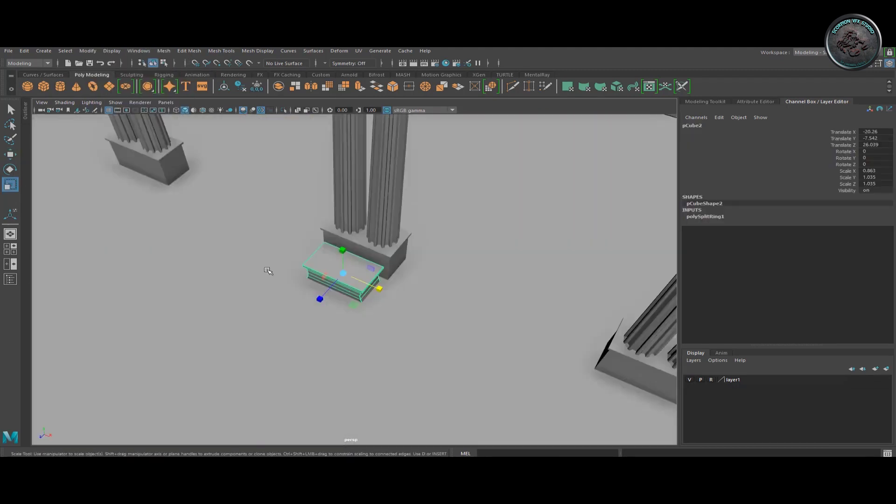
key(f)
shift+right_drag(356, 236, 358, 248)
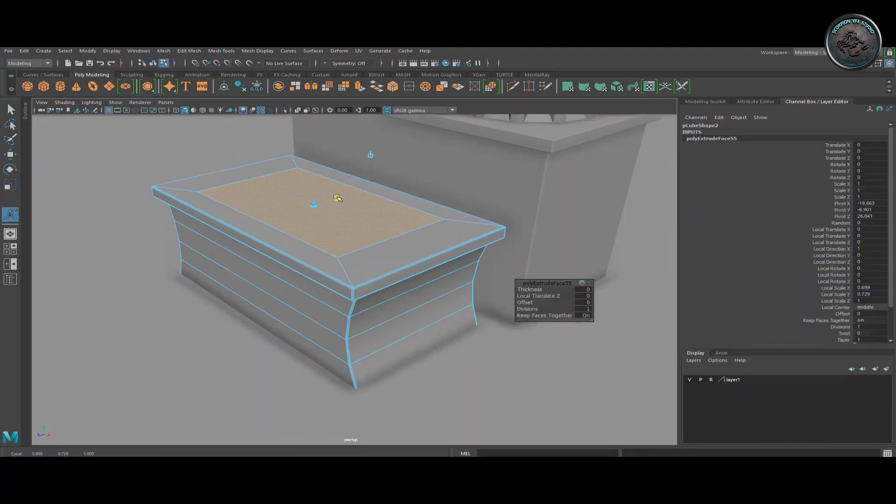
drag(339, 215, 314, 184)
right_click(290, 195)
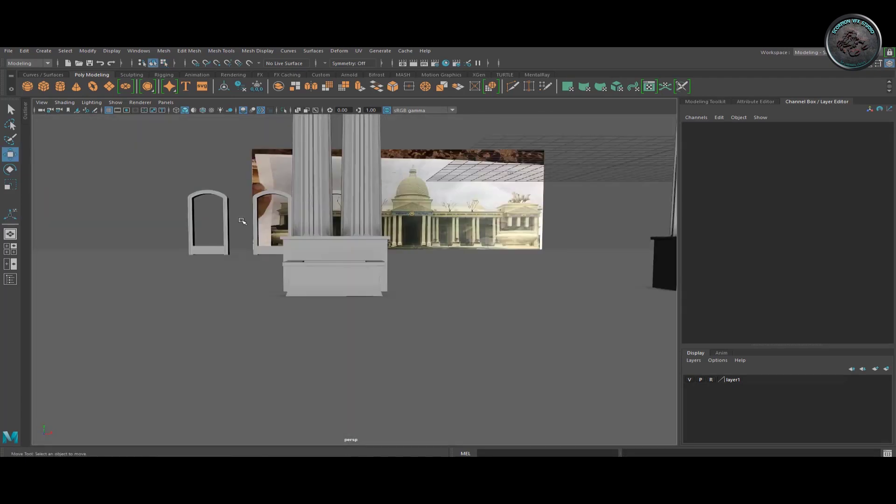
key(w)
- Duplicate the planter box and place copies at the farther pillar bases
key(ctrl+d)
mouse_move(560, 286)
mouse_down()
mouse_move(604, 303)
mouse_move(146, 286)
mouse_up()
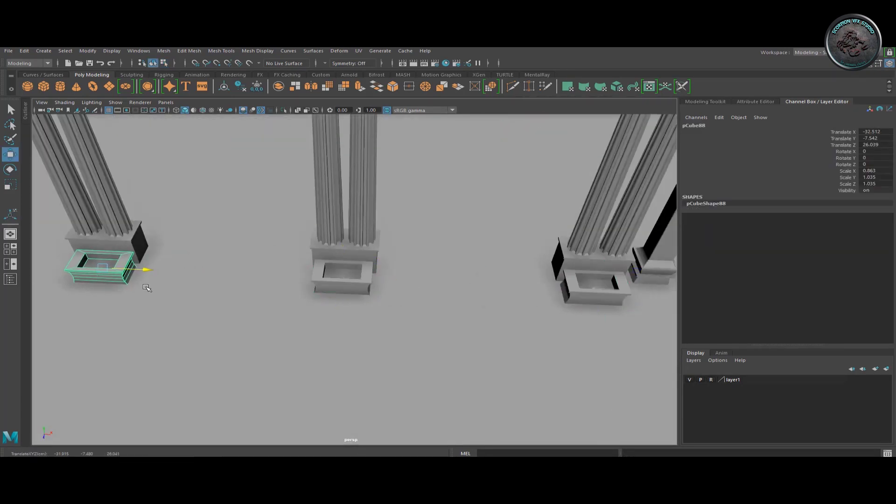
scroll(350, 292, up, 3)
key(shift+d)
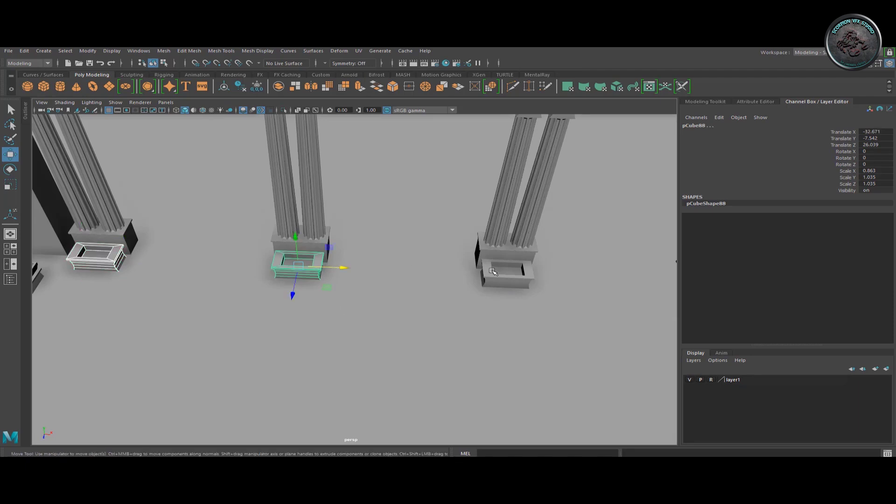
scroll(391, 280, down, 5)
alt+middle_drag(391, 280, 263, 298)
drag(266, 300, 360, 309)
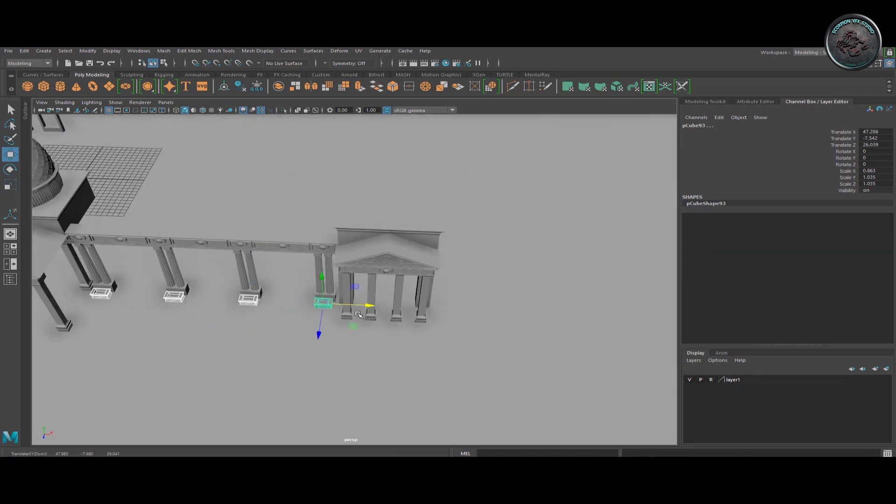
scroll(406, 289, up, 5)
scroll(406, 289, down, 10)
- Stretch the arch frame taller along Y
click(440, 360)
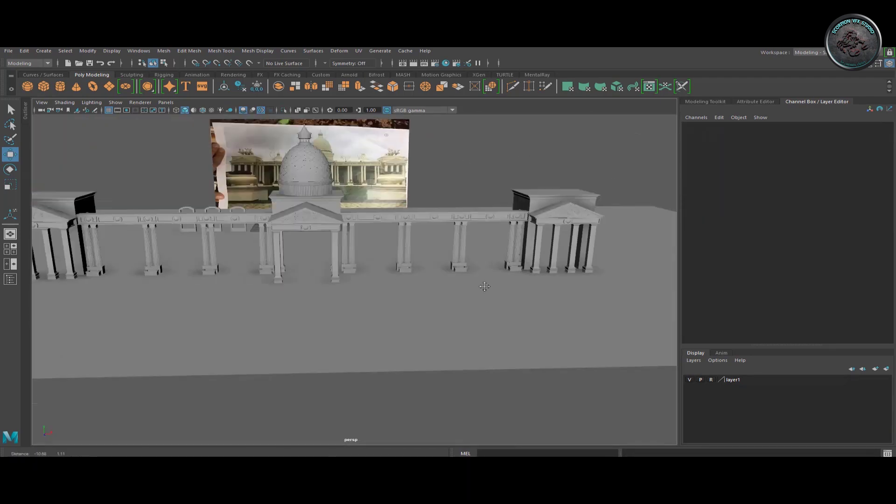
alt+drag(440, 360, 371, 293)
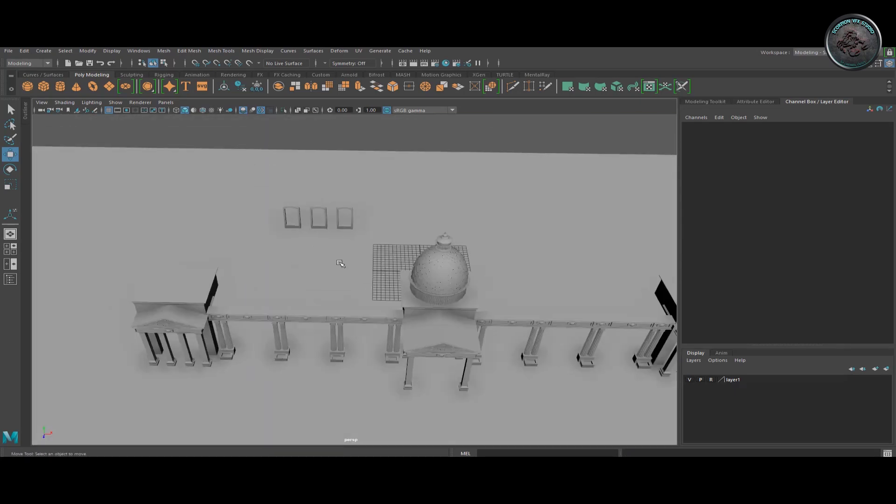
click(260, 330)
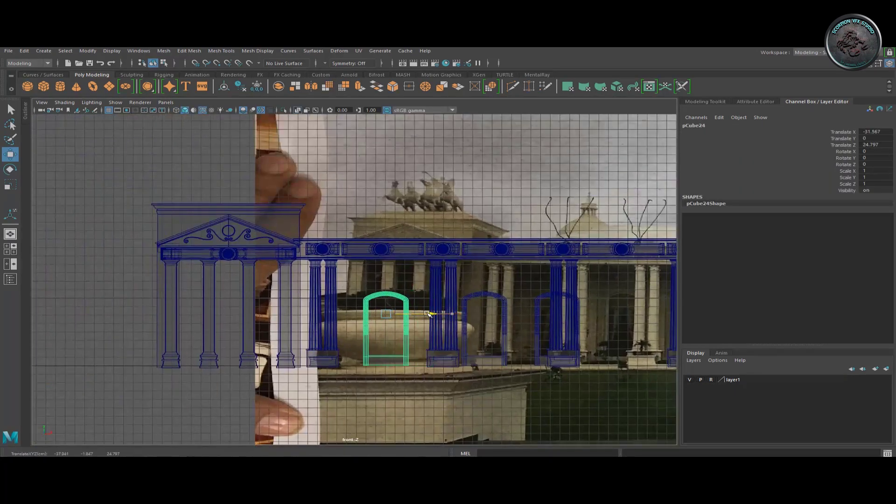
key(r)
drag(386, 273, 386, 208)
key(w)
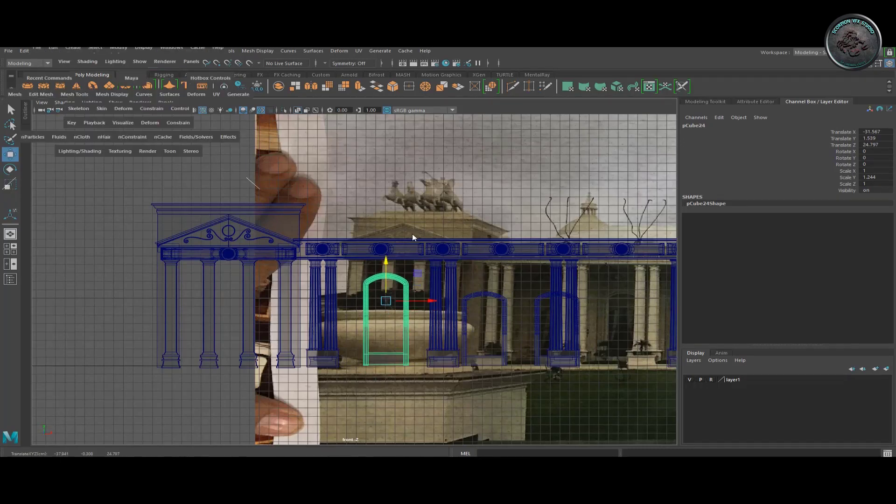
scroll(354, 204, down, 5)
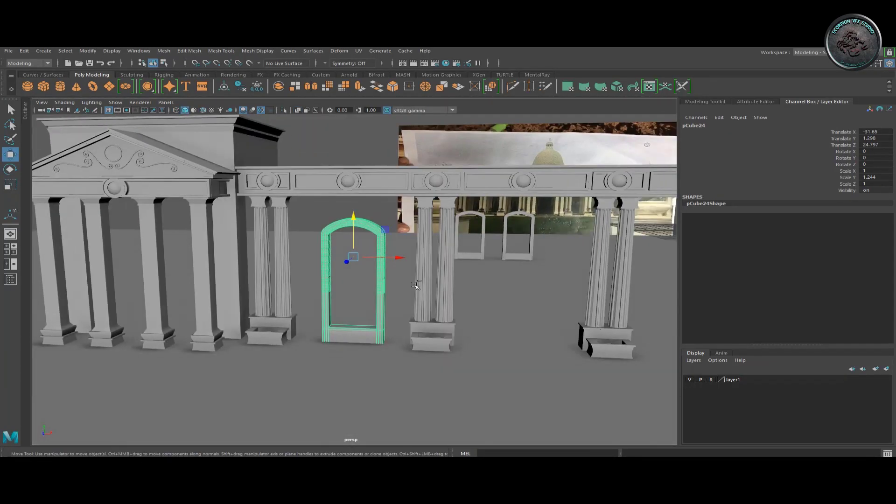
- Duplicate the arch and place the copy between pillar pairs right of center
key(ctrl+d)
drag(395, 256, 565, 264)
scroll(570, 270, down, 3)
scroll(607, 287, down, 2)
drag(610, 290, 672, 288)
scroll(434, 294, up, 5)
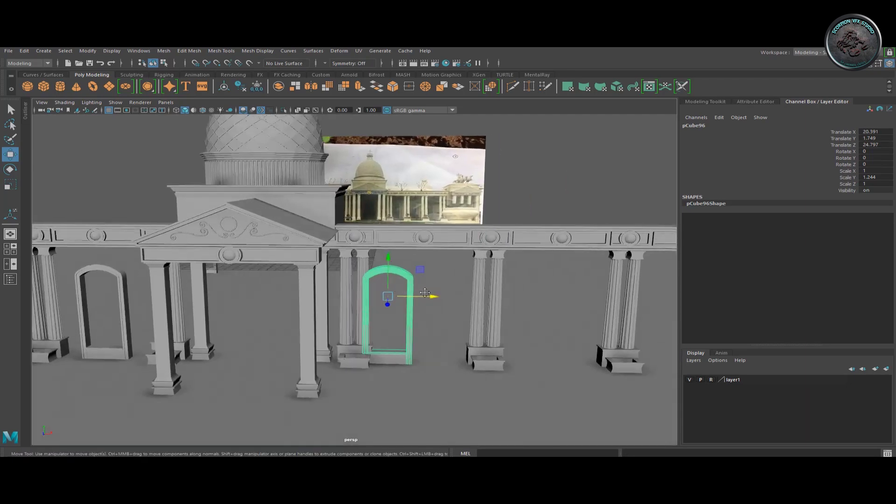
scroll(397, 285, up, 2)
scroll(529, 292, down, 3)
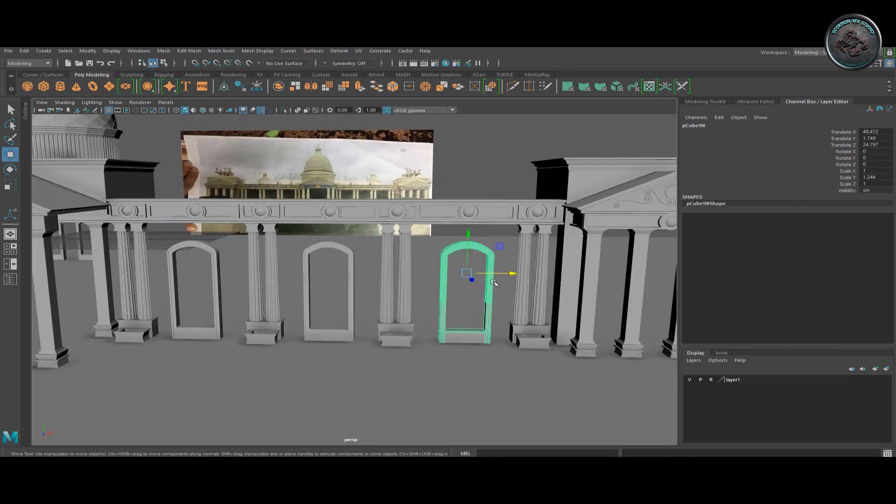
scroll(467, 280, down, 3)
scroll(390, 261, up, 3)
- Reselect the first arch and review the arch copies across the whole façade from above
click(182, 304)
scroll(182, 304, down, 5)
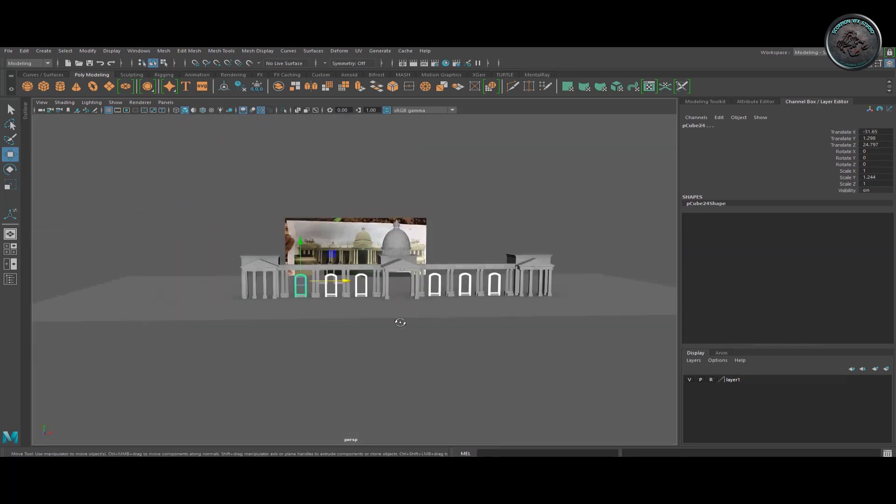
mouse_move(299, 280)
alt+mouse_down()
mouse_move(365, 297)
mouse_move(326, 210)
mouse_move(336, 289)
mouse_move(187, 233)
alt+mouse_up()
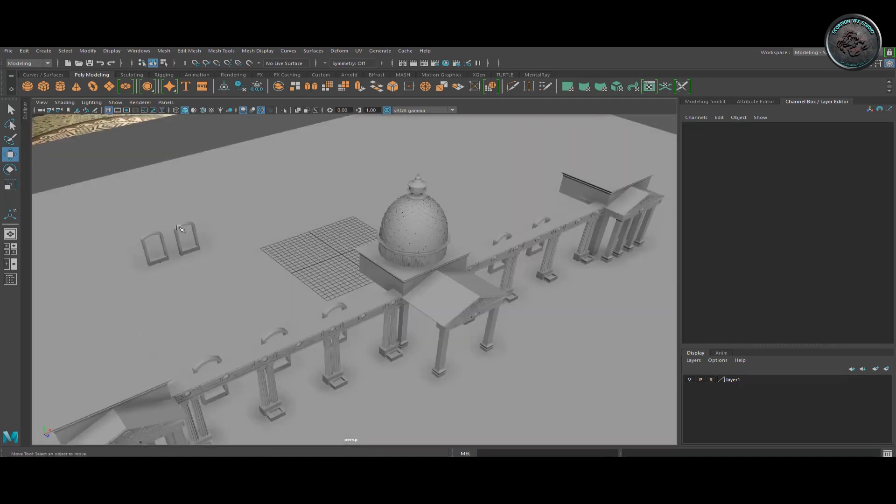
click(215, 266)
mouse_move(215, 265)
alt+mouse_down()
mouse_move(327, 233)
mouse_move(304, 210)
mouse_move(382, 402)
mouse_move(180, 196)
mouse_move(321, 290)
mouse_move(190, 166)
alt+mouse_up()
click(294, 192)
- Create a new plane stood upright at 90° and scaled to 27.623 by 17.495
click(180, 196)
click(108, 86)
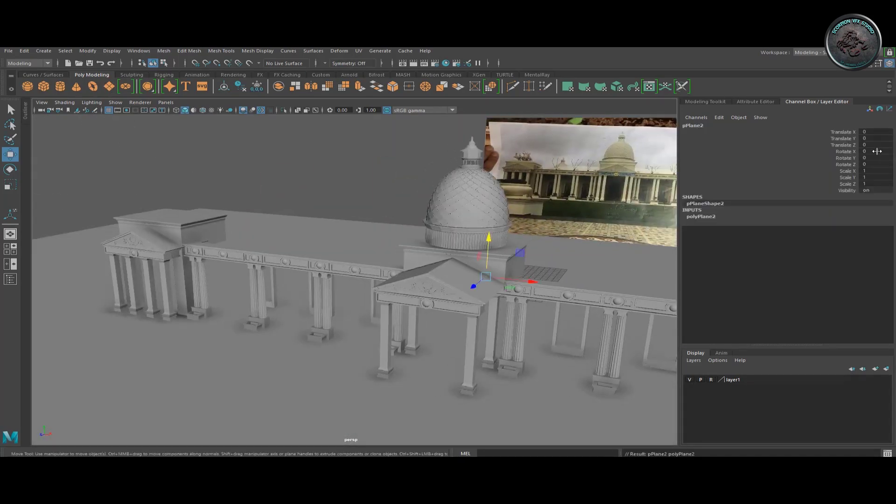
text(90)
key(Return)
key(r)
drag(486, 276, 606, 277)
mouse_move(327, 233)
alt+mouse_down()
mouse_move(483, 292)
mouse_move(485, 326)
mouse_move(493, 319)
alt+mouse_up()
key(space)
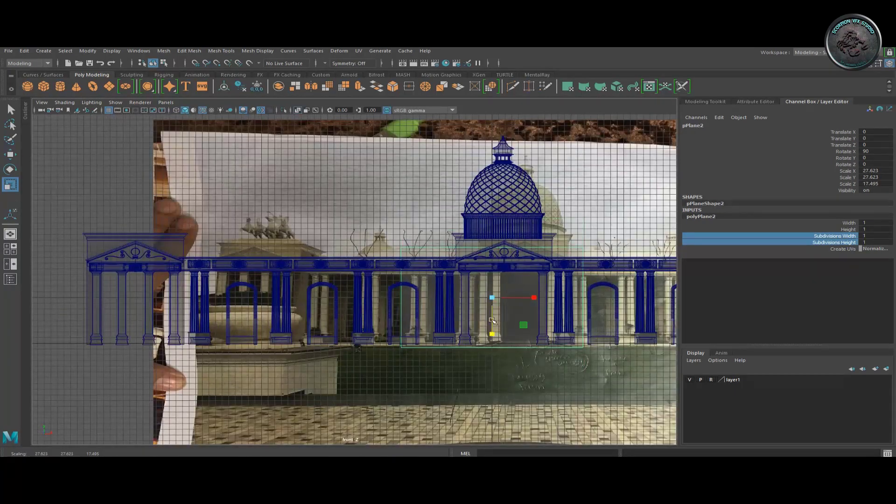
- Select the plane's edge vertices and pull the wall's edge out to the left portico
key(F9)
drag(443, 251, 468, 266)
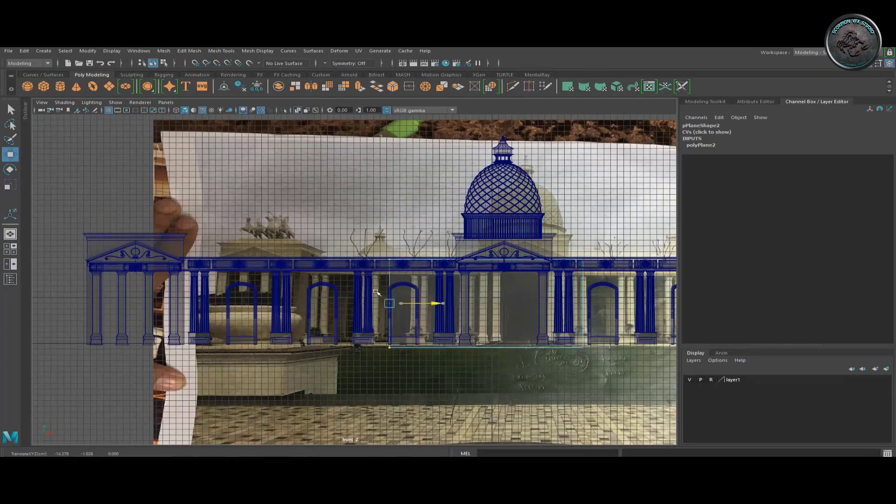
middle_drag(376, 292, 126, 248)
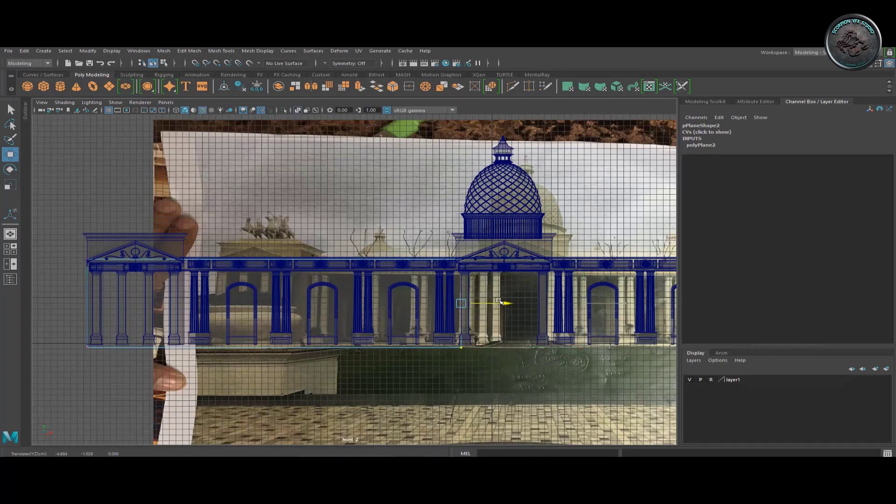
key(space)
key(space)
- Nudge the wall edge back behind the arches and return the wall to object mode
alt+drag(327, 262, 382, 217)
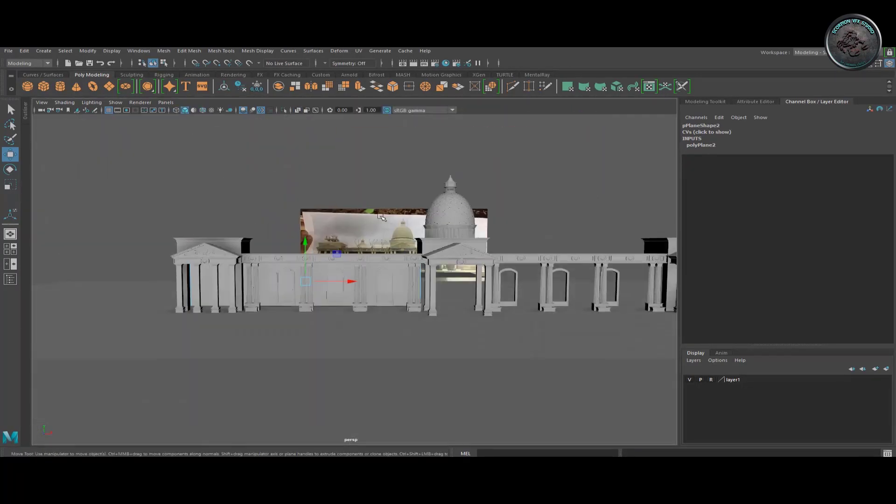
scroll(382, 217, up, 5)
alt+drag(326, 233, 234, 247)
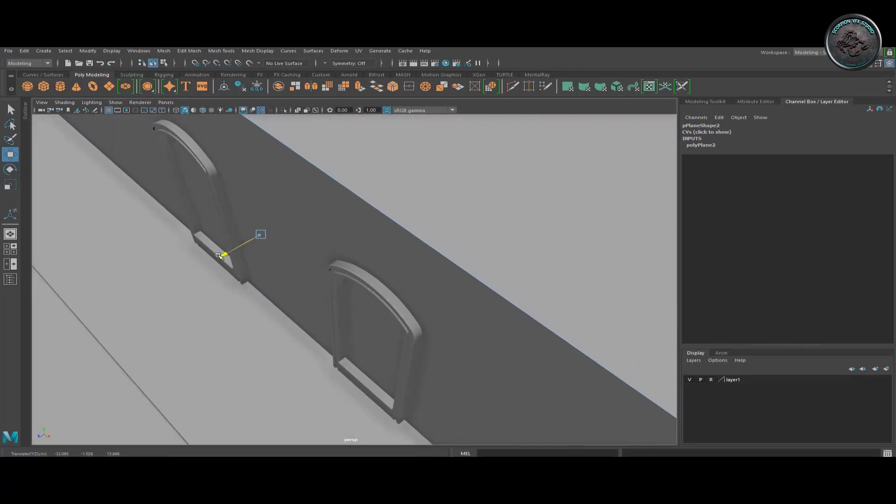
drag(219, 256, 327, 233)
scroll(327, 233, down, 3)
scroll(327, 233, up, 3)
right_click(286, 197)
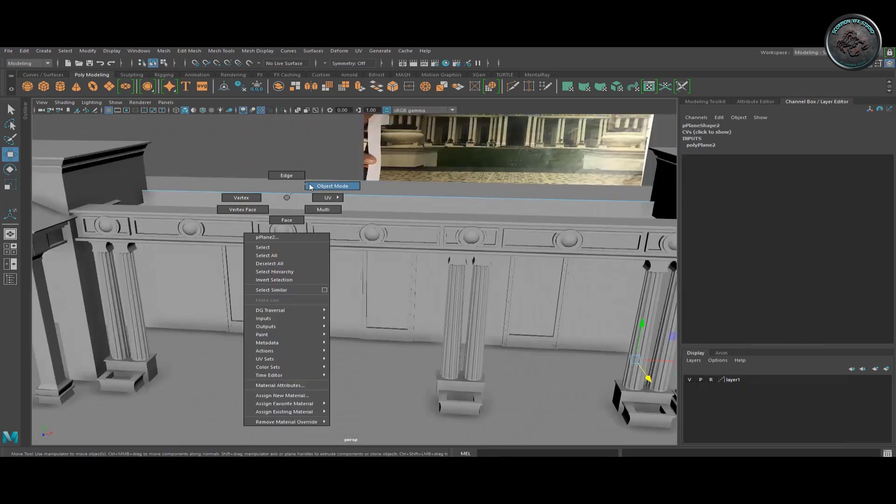
click(310, 186)
scroll(327, 234, down, 3)
- Insert vertical edge loops on the wall beside each arch in front wireframe view
key(4)
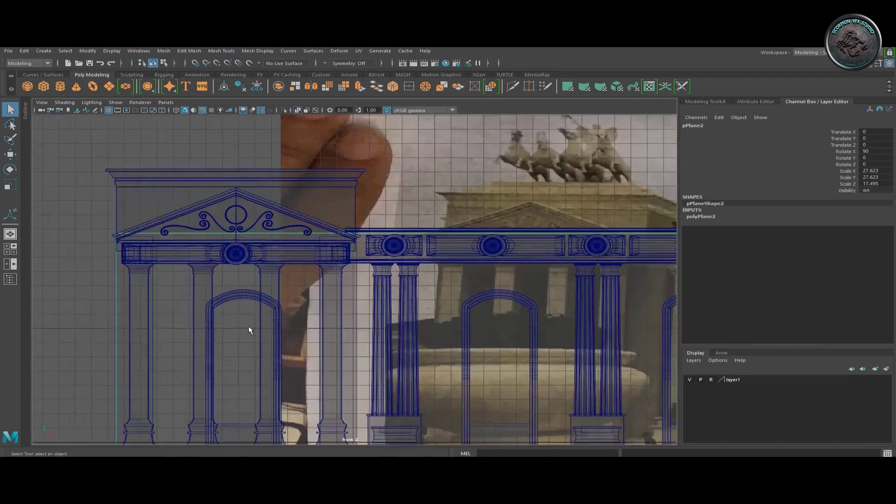
click(222, 50)
click(307, 112)
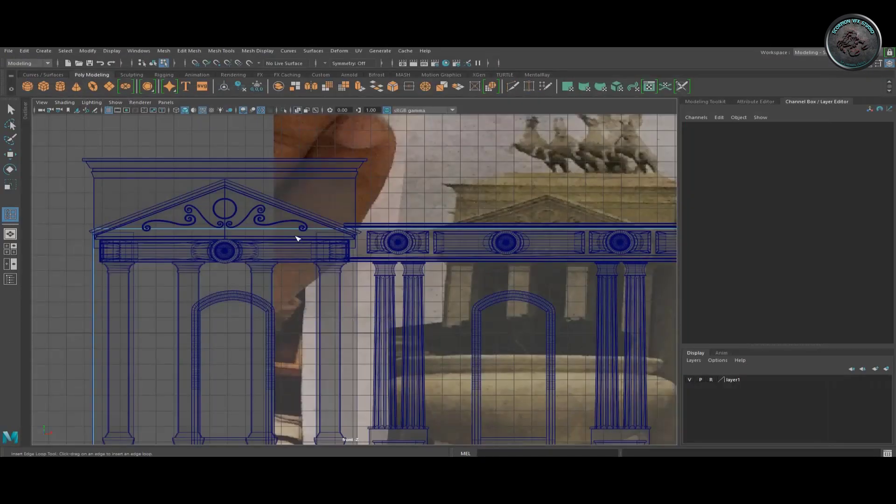
click(270, 229)
click(479, 232)
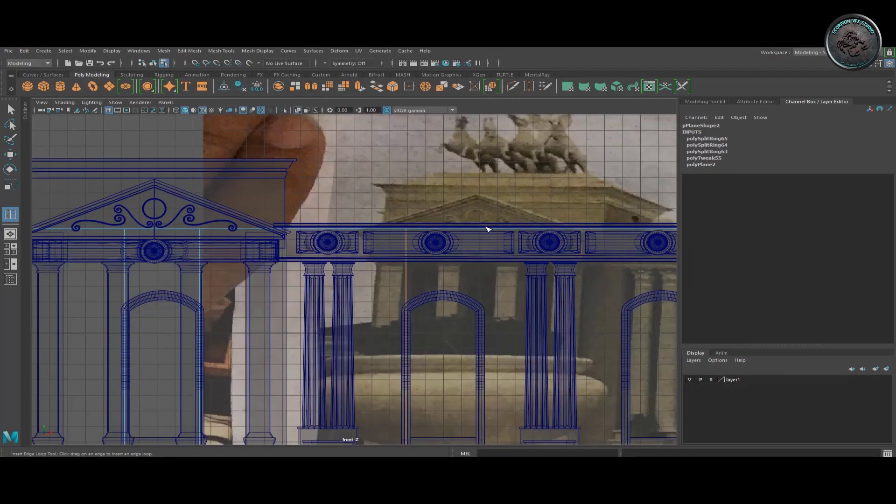
alt+middle_drag(486, 226, 360, 242)
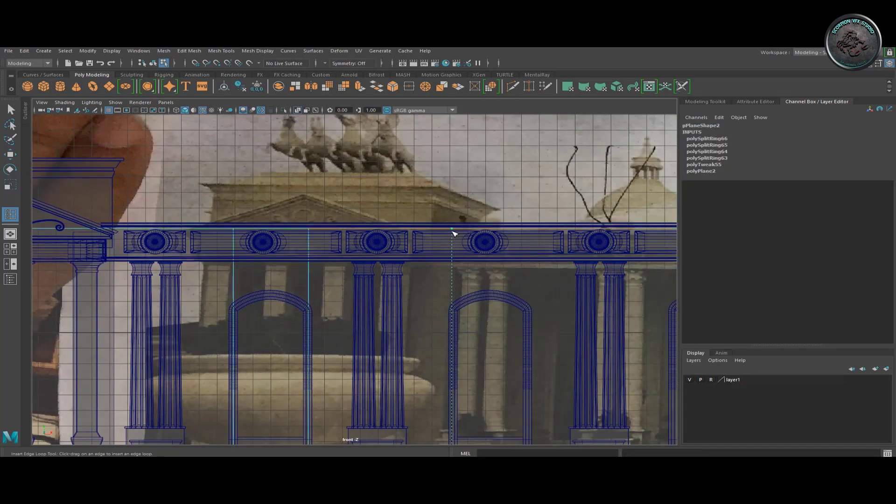
click(531, 231)
alt+middle_drag(531, 231, 505, 240)
click(478, 232)
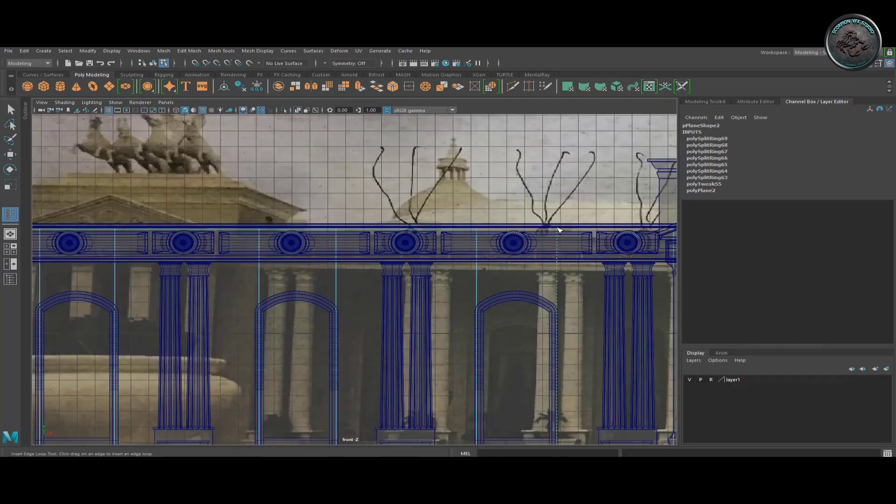
- Add three horizontal edge loops across the arches, the last near the arch tops
scroll(476, 289, up, 4)
click(495, 306)
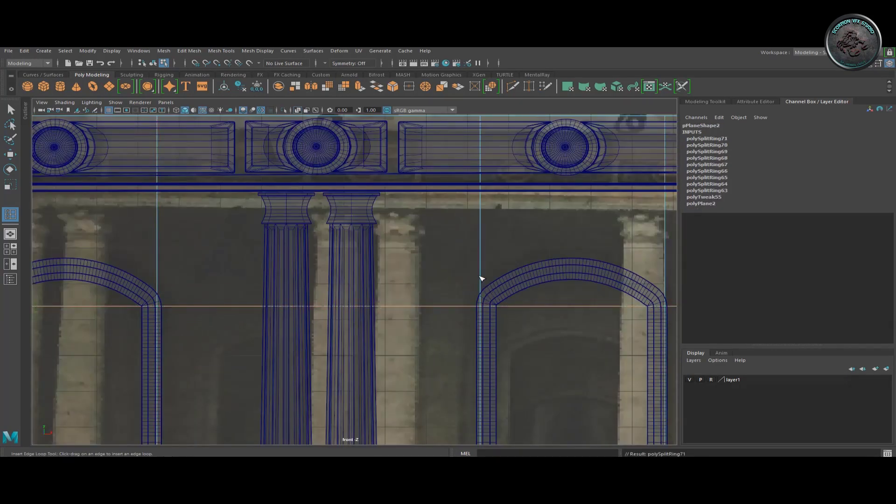
click(481, 290)
click(485, 257)
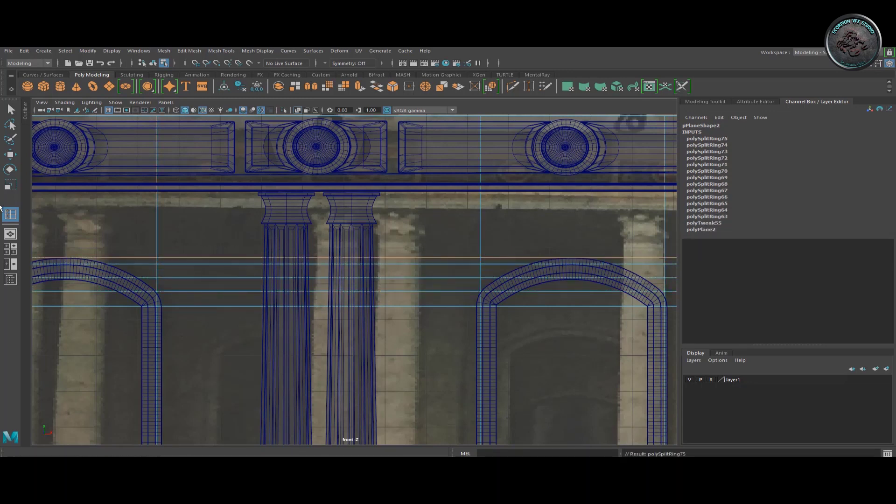
- Select and adjust the points at the arch top and crest
key(w)
drag(467, 245, 490, 261)
key(r)
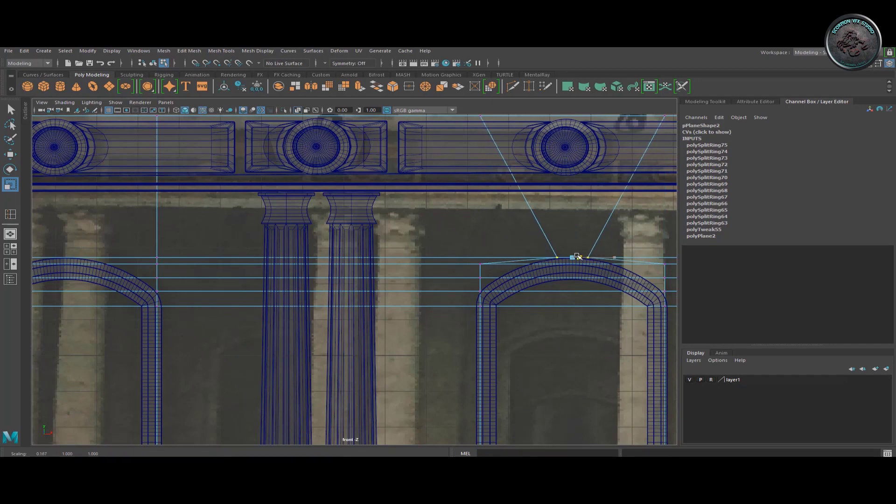
key(w)
scroll(645, 215, up, 3)
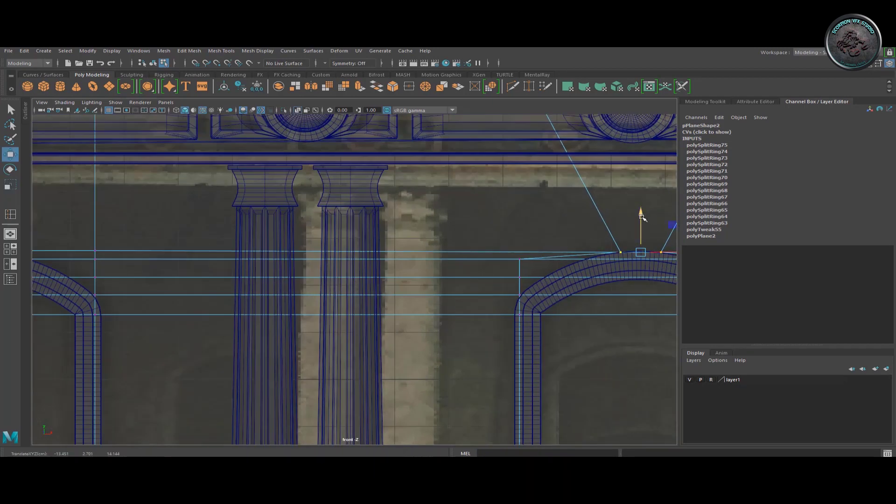
scroll(641, 217, down, 3)
alt+middle_drag(411, 254, 282, 217)
scroll(283, 217, up, 5)
drag(448, 242, 447, 242)
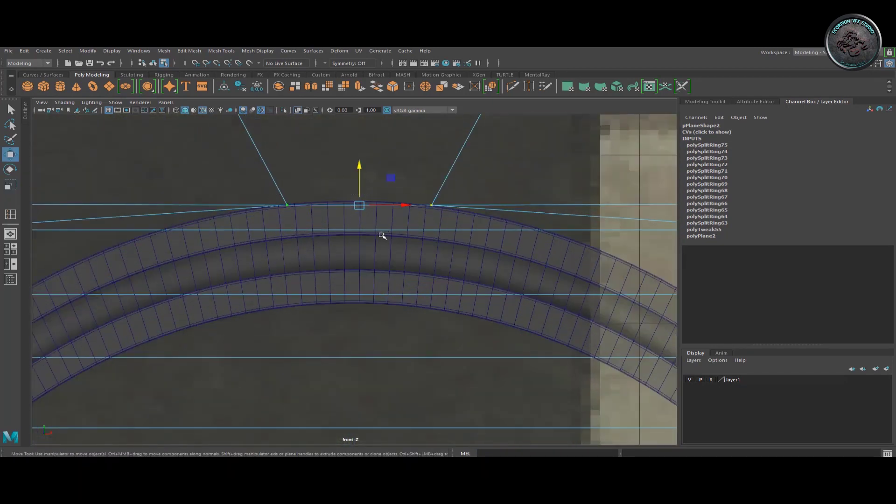
scroll(380, 234, down, 1)
scroll(191, 261, down, 3)
- Scale the top and outer arch corner points inward horizontally
drag(191, 261, 156, 250)
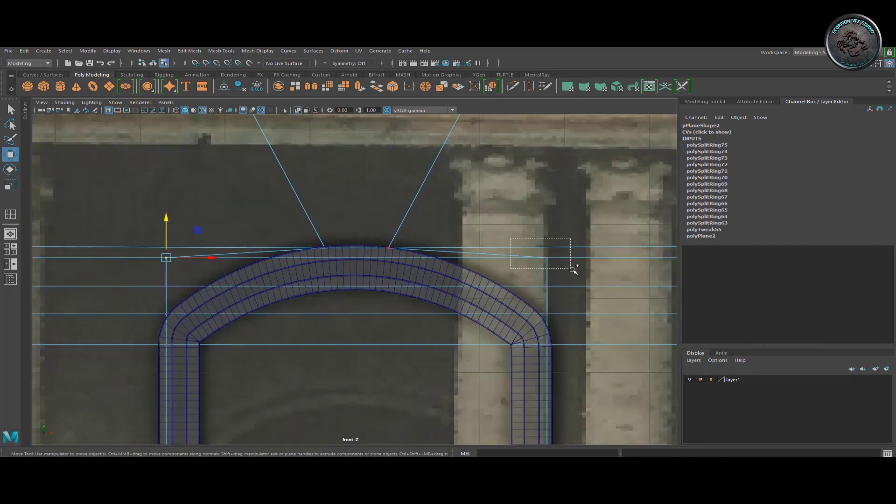
shift+drag(568, 269, 523, 242)
key(r)
drag(152, 278, 179, 294)
shift+drag(557, 278, 532, 294)
drag(400, 286, 397, 288)
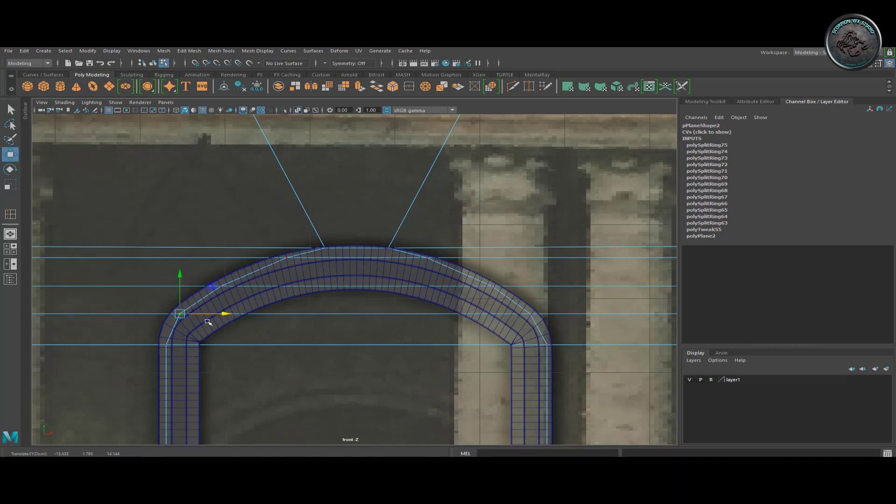
right_drag(256, 221, 298, 205)
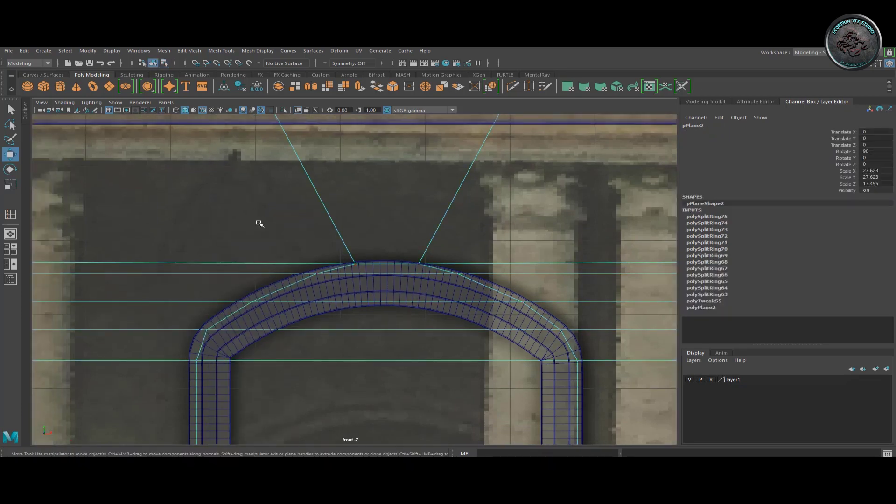
- Select the top two rows of lattice points and narrow the second row inward
scroll(380, 200, down, 5)
scroll(422, 276, down, 2)
scroll(411, 278, up, 3)
scroll(386, 280, up, 2)
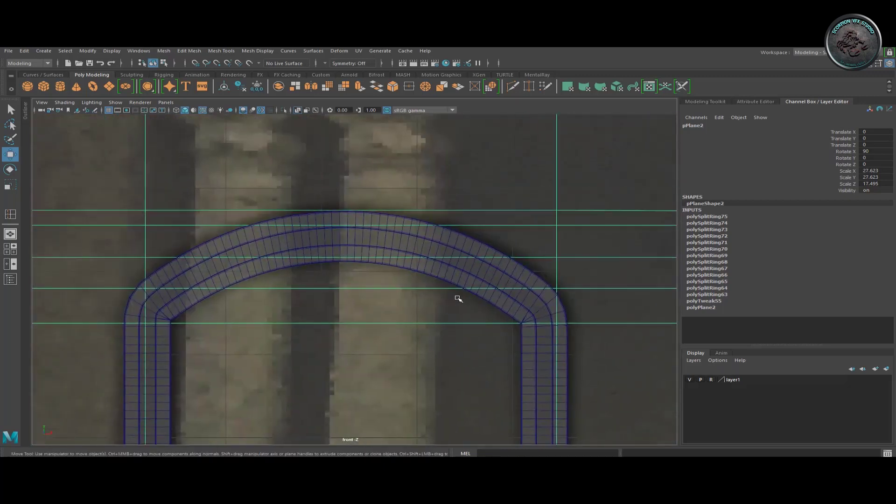
key(F8)
mouse_move(117, 200)
mouse_down()
mouse_move(389, 216)
mouse_move(354, 177)
mouse_up()
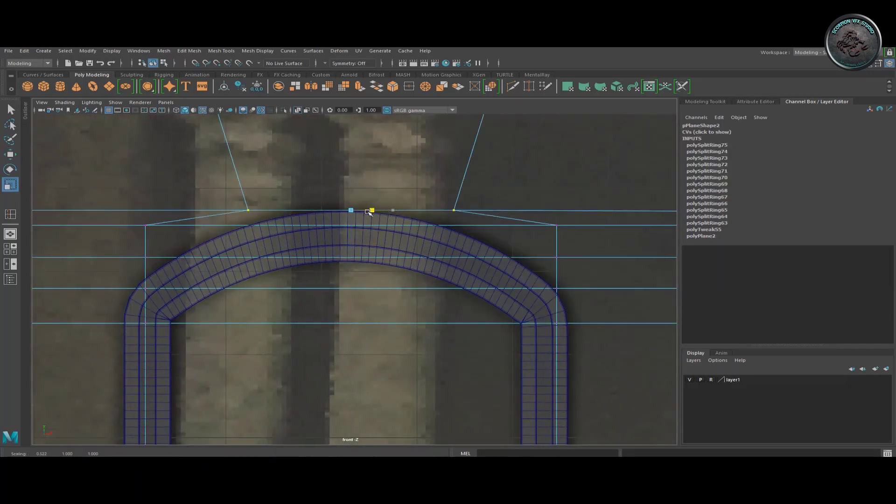
drag(134, 218, 567, 240)
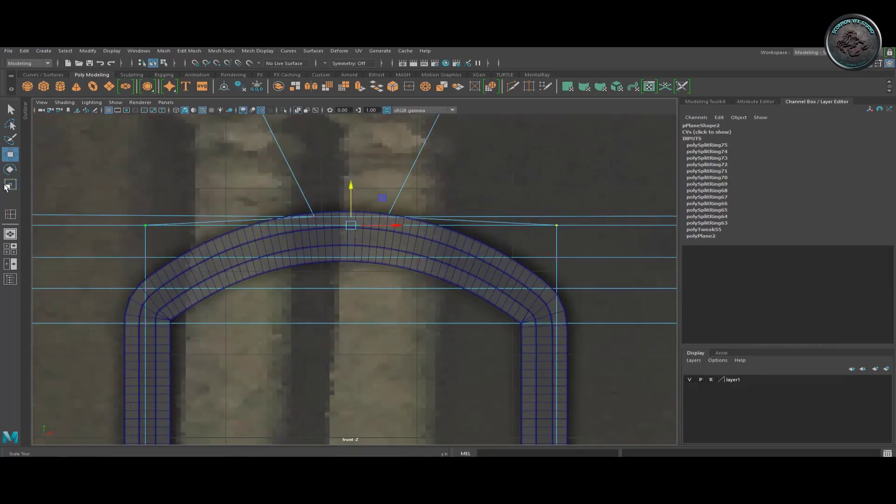
key(r)
drag(391, 225, 372, 229)
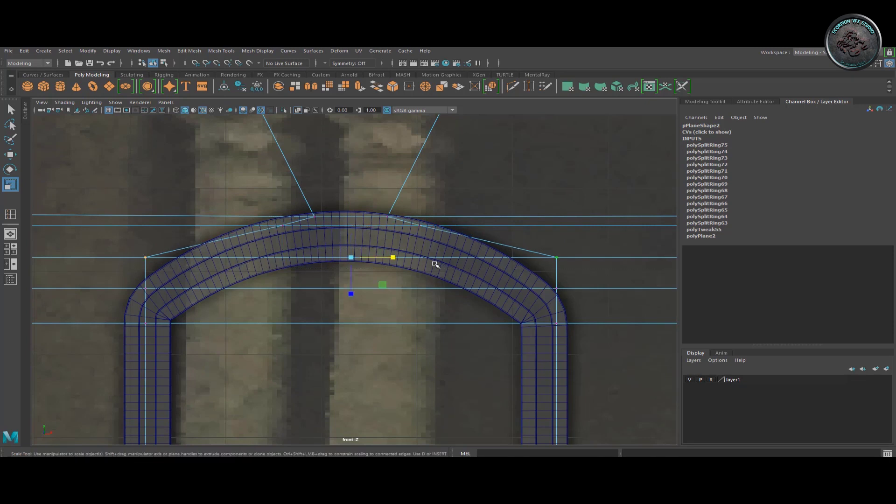
- Pull the top-centre points inward and narrow the shoulder row and lower row ends
click(200, 257)
key(w)
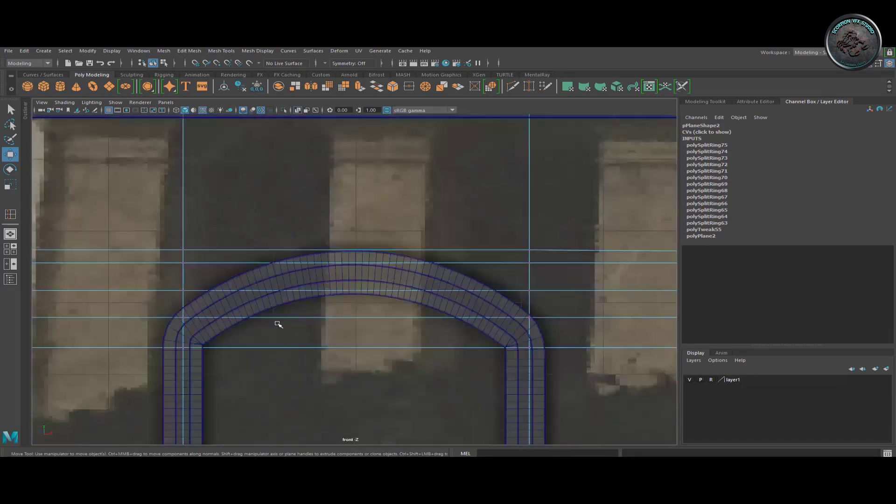
key(r)
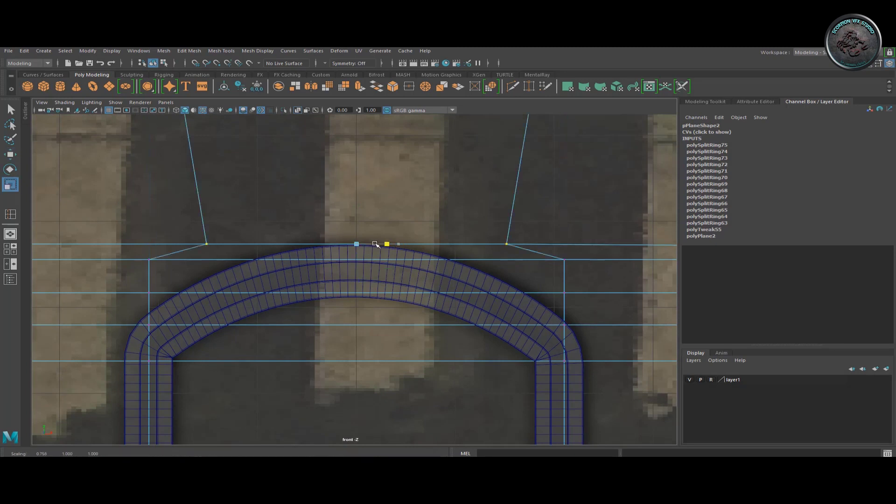
drag(576, 255, 364, 247)
key(w)
drag(151, 256, 574, 264)
key(r)
drag(401, 260, 377, 261)
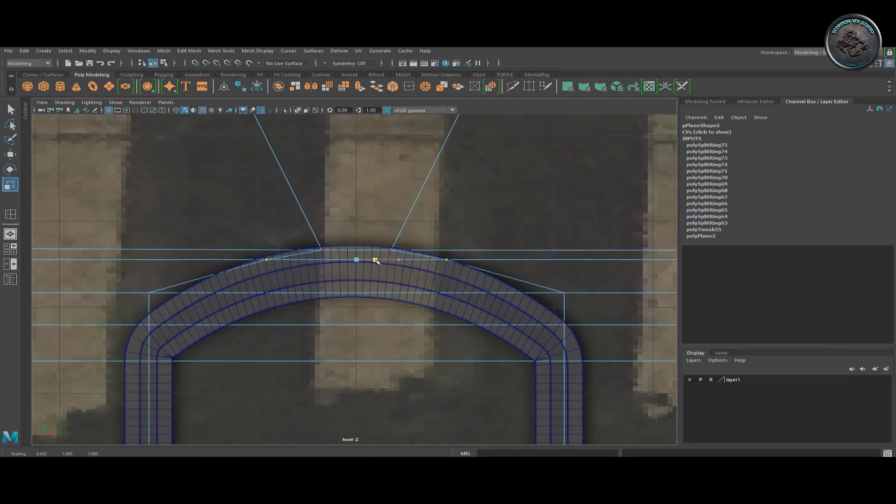
drag(398, 293, 389, 293)
key(w)
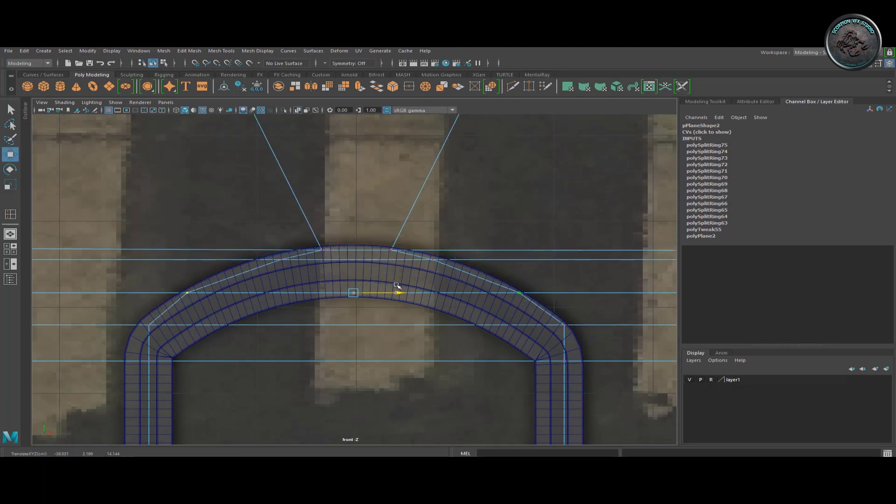
- Inspect the arch legs and column bases, then raise the crest points to reshape the curve
alt+middle_drag(396, 286, 418, 244)
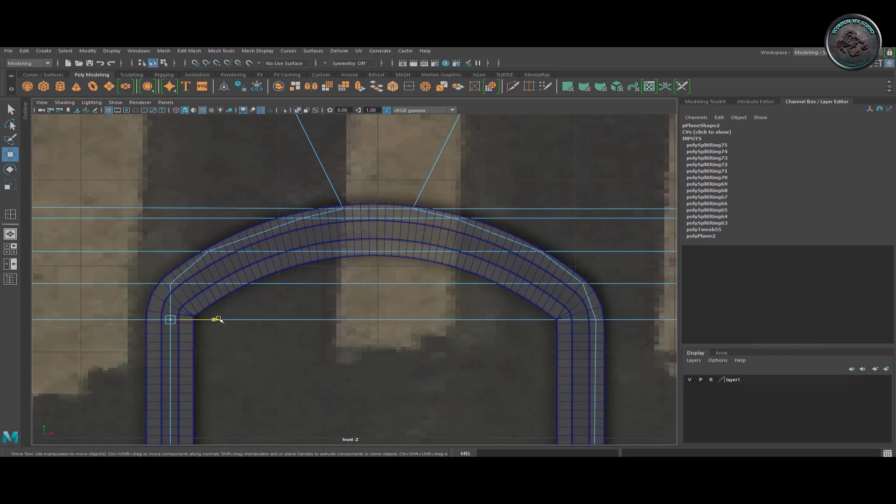
alt+middle_drag(330, 358, 356, 399)
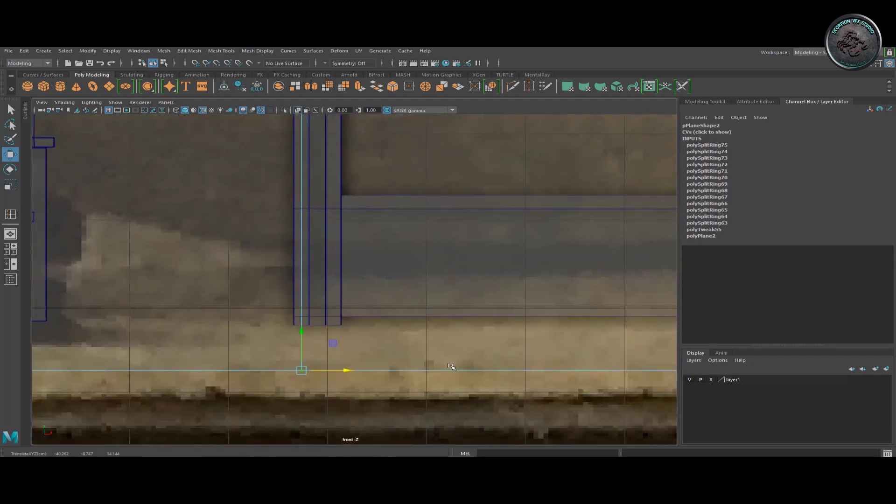
alt+middle_drag(451, 367, 236, 360)
scroll(328, 356, down, 3)
scroll(287, 266, down, 5)
scroll(297, 338, up, 8)
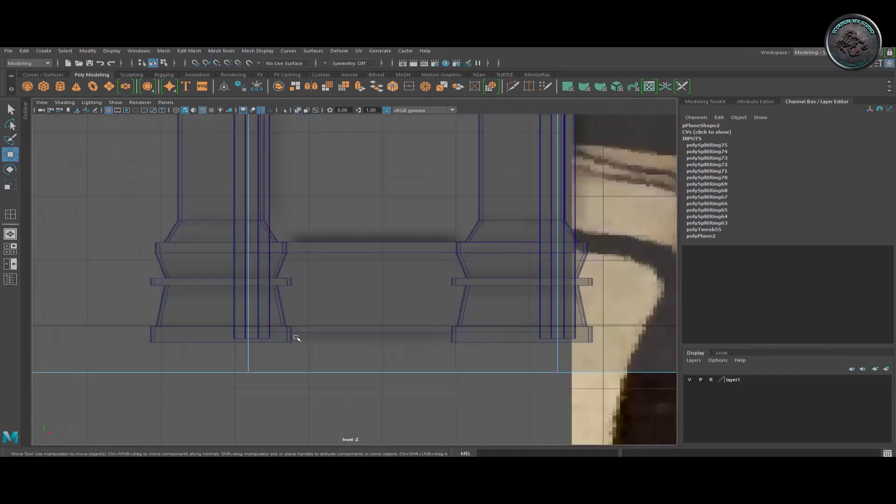
mouse_move(601, 373)
alt+middle_down()
mouse_move(496, 200)
mouse_move(475, 262)
alt+middle_up()
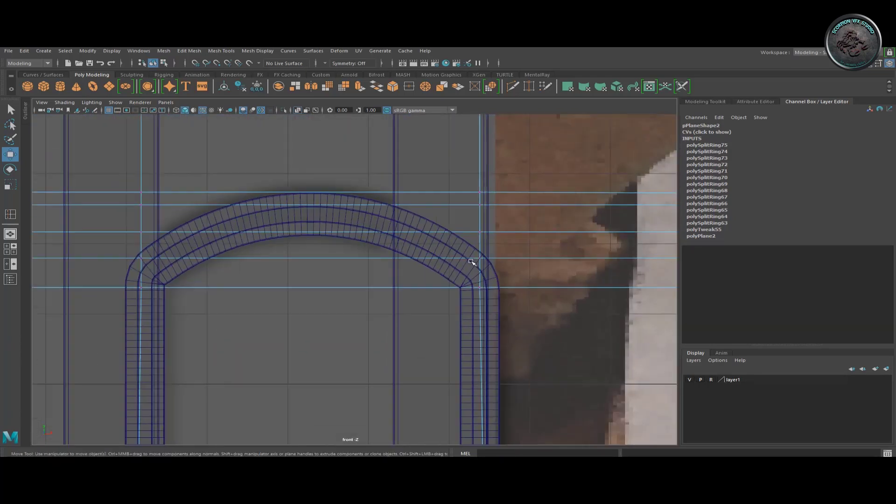
scroll(414, 314, up, 3)
click(437, 327)
mouse_move(437, 327)
alt+middle_down()
mouse_move(286, 316)
mouse_move(250, 376)
alt+middle_up()
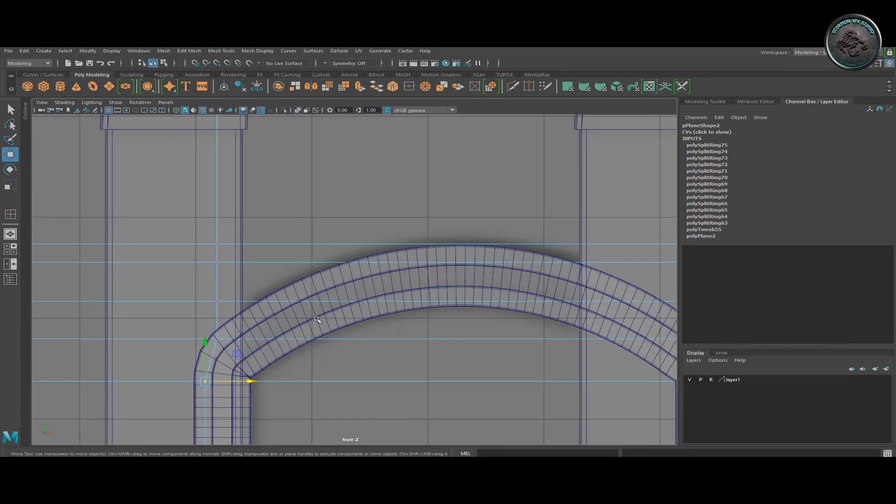
drag(489, 262, 560, 292)
drag(233, 266, 336, 299)
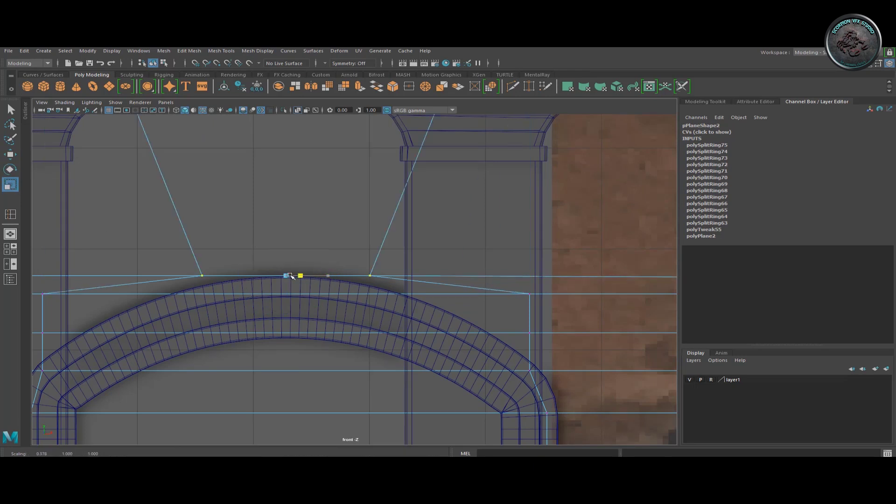
drag(286, 276, 287, 241)
- Scale the arch's opposite corner points inward horizontally
click(42, 294)
shift+click(529, 294)
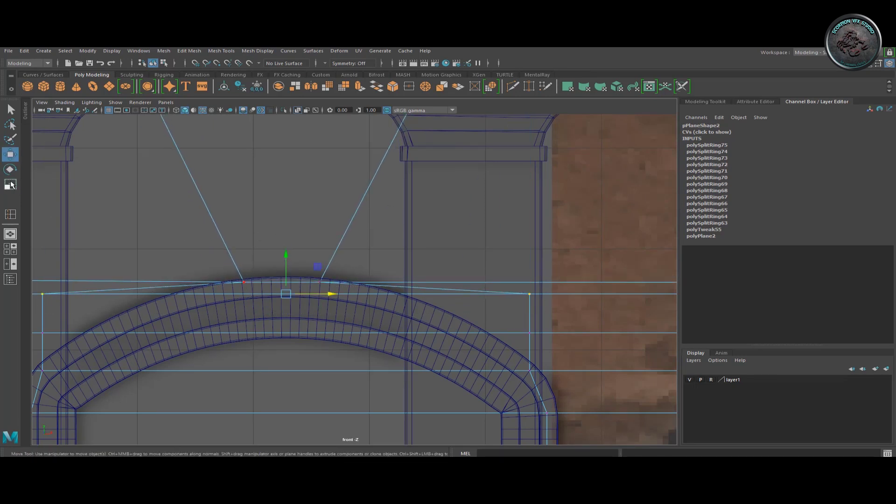
key(r)
drag(330, 294, 302, 295)
drag(507, 350, 506, 351)
key(w)
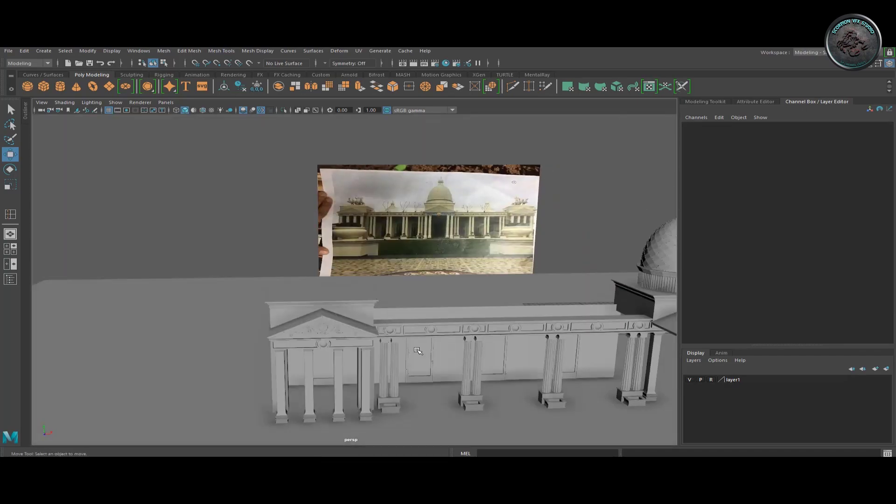
- Extrude the glass face inside the arch to form an inset window panel
scroll(314, 297, down, 3)
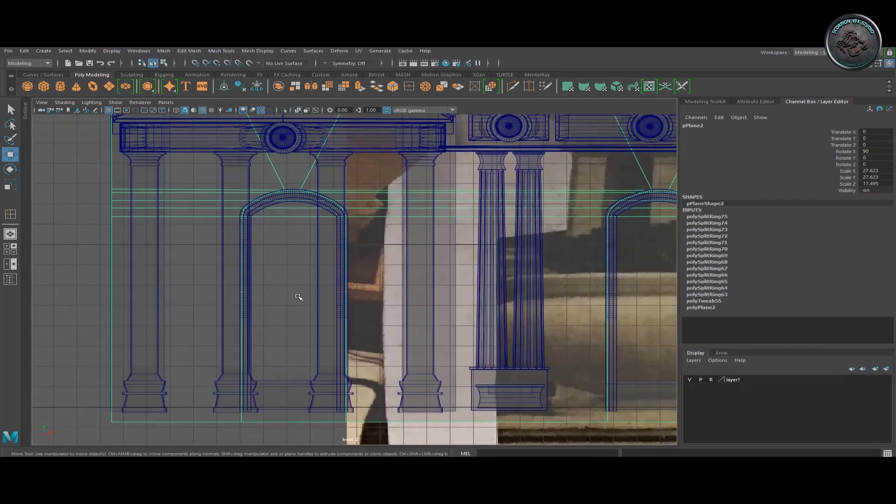
click(280, 300)
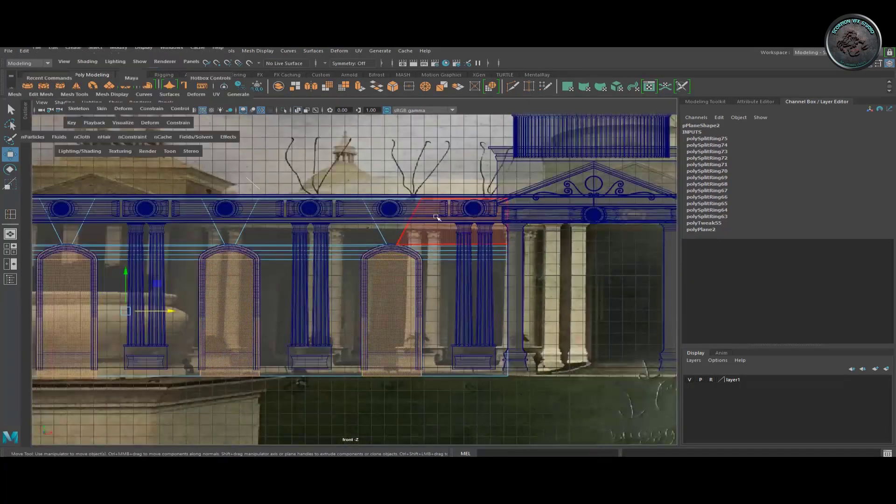
key(ctrl+e)
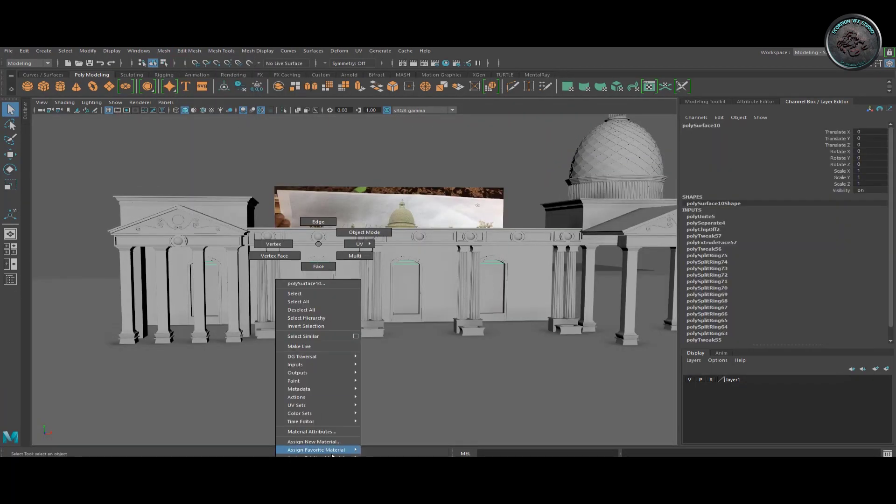
- Assign the window glass a new Blinn material with cyan colour and transparency
right_drag(319, 279, 406, 395)
right_drag(352, 276, 327, 449)
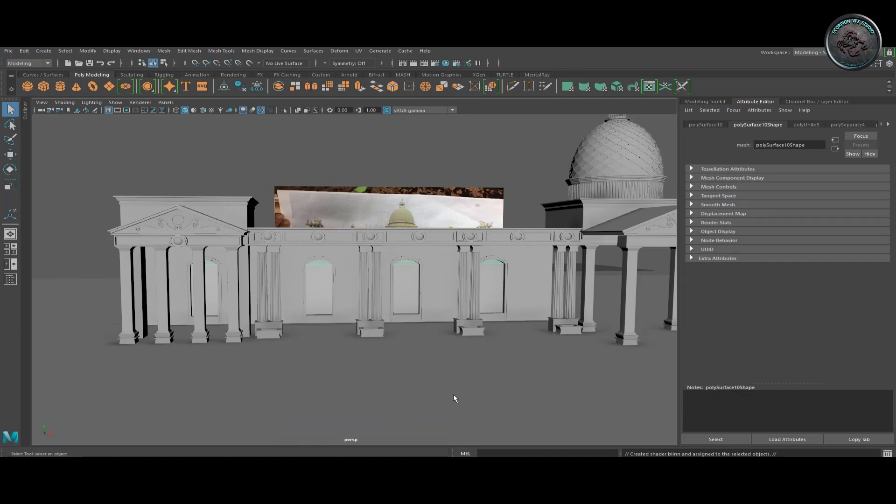
click(770, 214)
drag(788, 247, 771, 251)
click(832, 224)
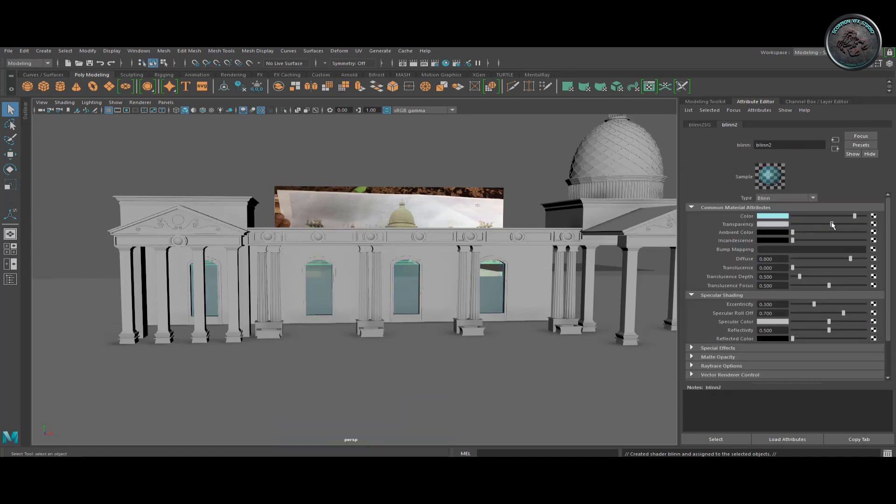
- Clear the selection and switch to the top plan view
click(481, 188)
mouse_move(466, 210)
alt+mouse_down()
mouse_move(377, 240)
mouse_move(268, 227)
alt+mouse_up()
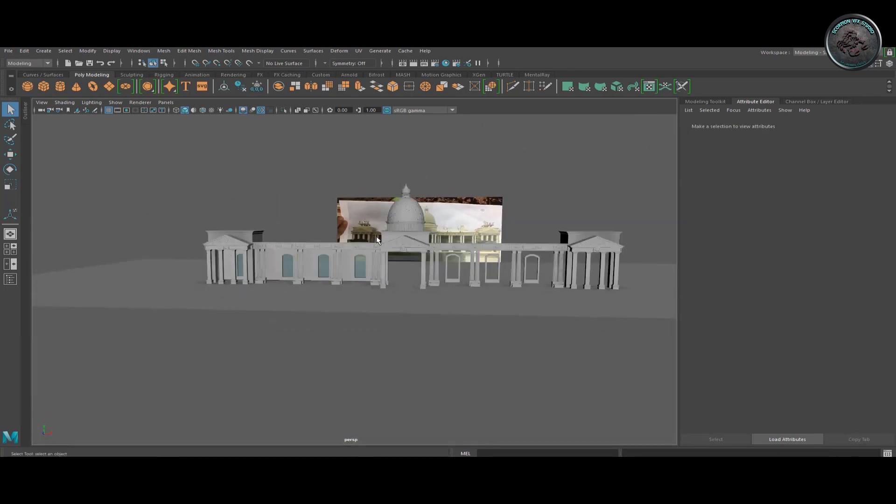
key(space)
key(space)
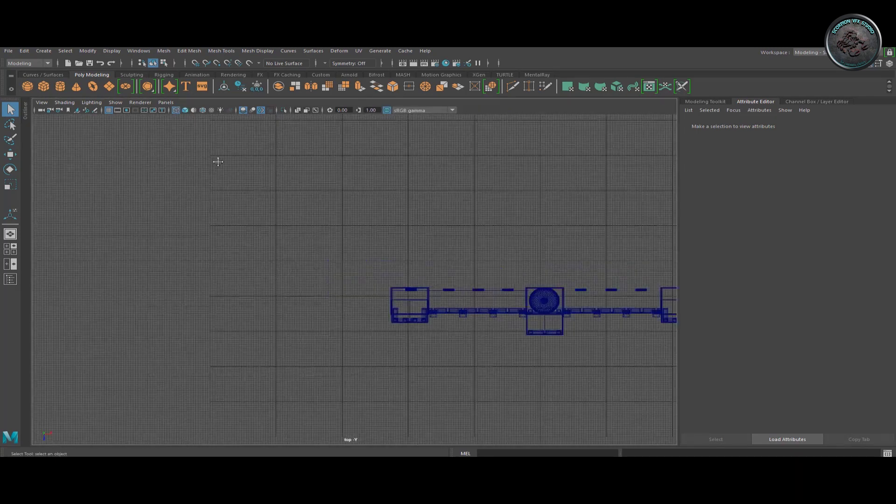
scroll(322, 291, up, 5)
- Draw a wavy curve over the wall plan in the top view
scroll(322, 290, up, 4)
click(44, 50)
click(212, 119)
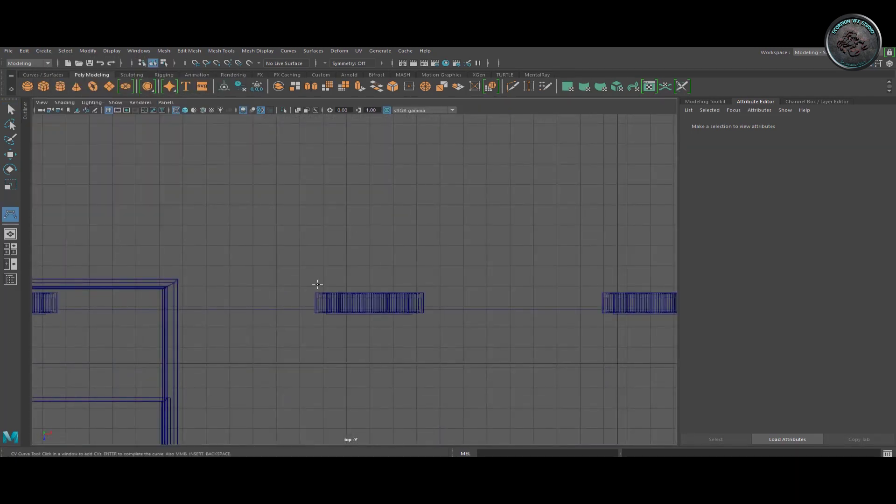
click(334, 286)
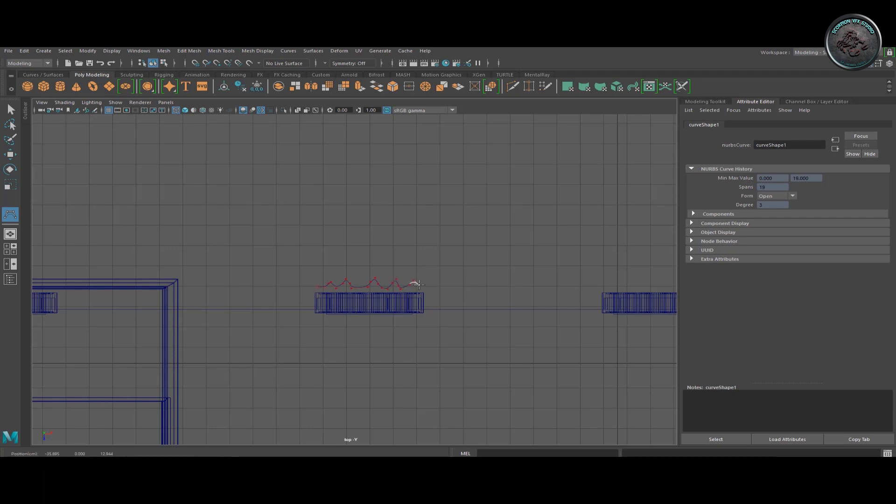
key(space)
key(space)
- Centre the curve's pivot and scale and move it onto the middle arched window
mouse_move(441, 195)
alt+mouse_down()
mouse_move(258, 228)
mouse_move(280, 243)
alt+mouse_up()
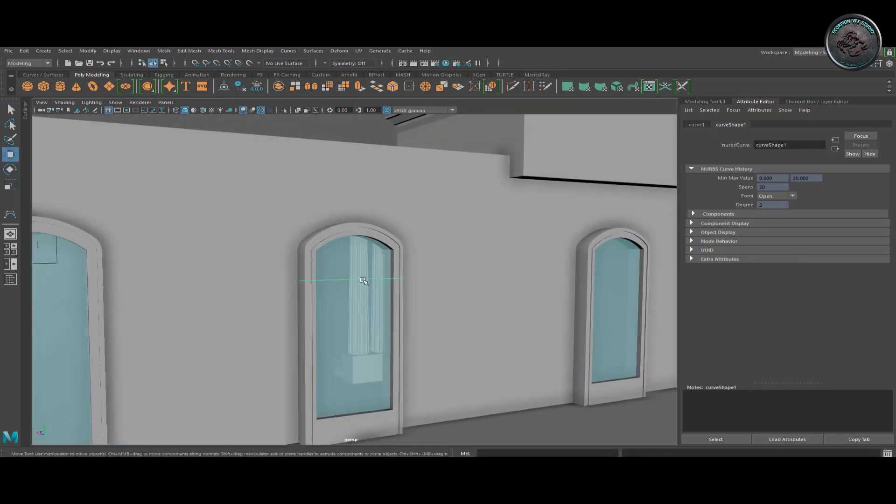
click(88, 50)
click(125, 112)
alt+drag(327, 173, 346, 218)
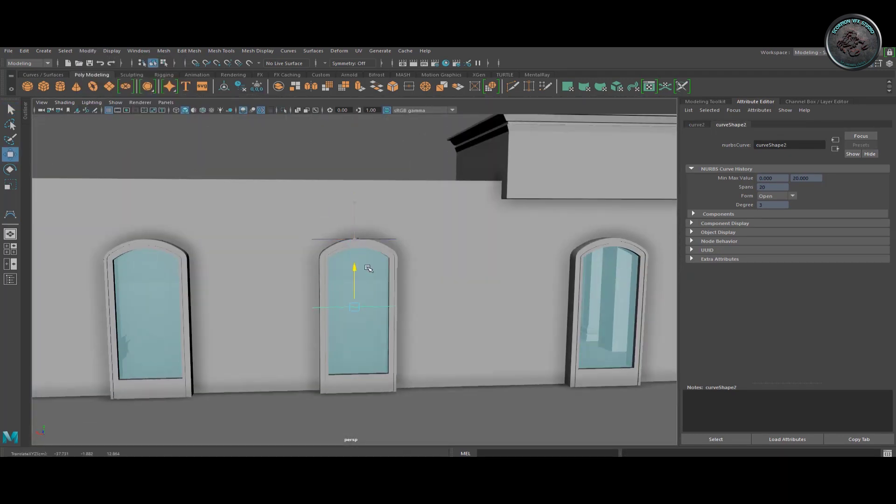
key(r)
mouse_move(368, 269)
alt+mouse_down()
mouse_move(317, 322)
mouse_move(338, 304)
mouse_move(385, 290)
mouse_move(355, 280)
alt+mouse_up()
key(w)
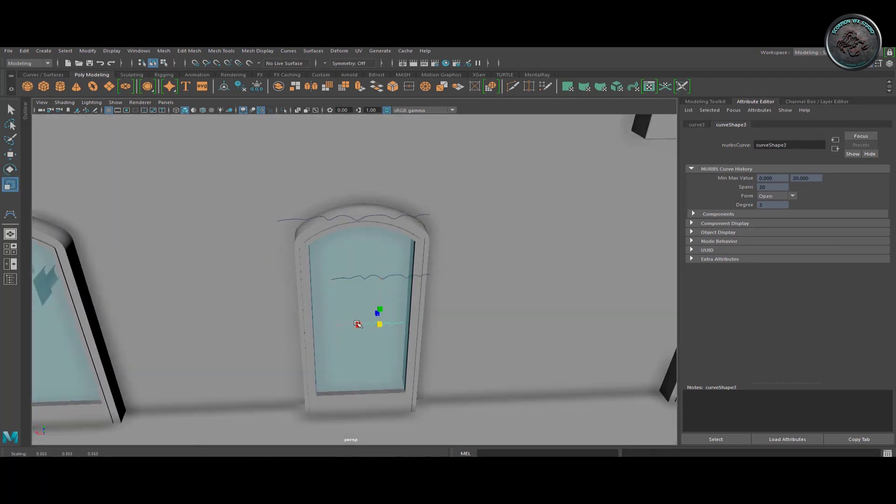
mouse_move(358, 324)
alt+mouse_down()
mouse_move(331, 346)
mouse_move(347, 356)
alt+mouse_up()
- Duplicate the wavy curve and position the copy below the original
key(ctrl+d)
key(w)
key(w)
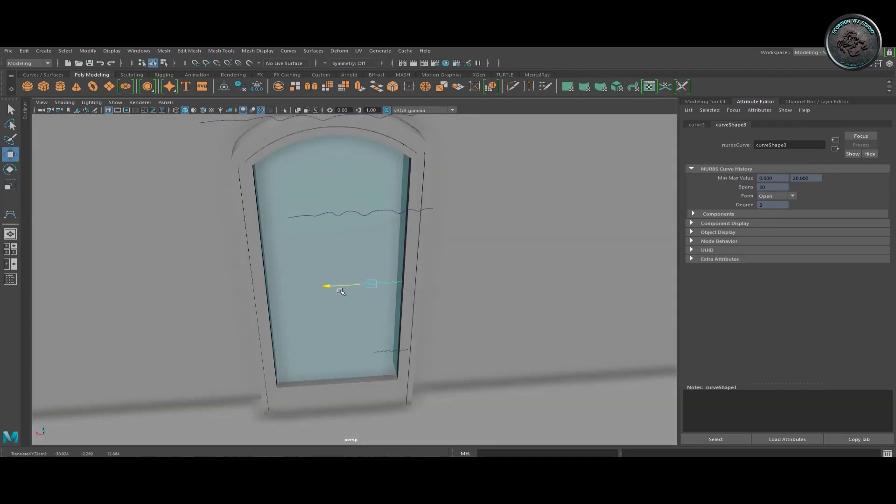
scroll(341, 291, down, 5)
alt+drag(341, 291, 280, 186)
scroll(258, 131, up, 5)
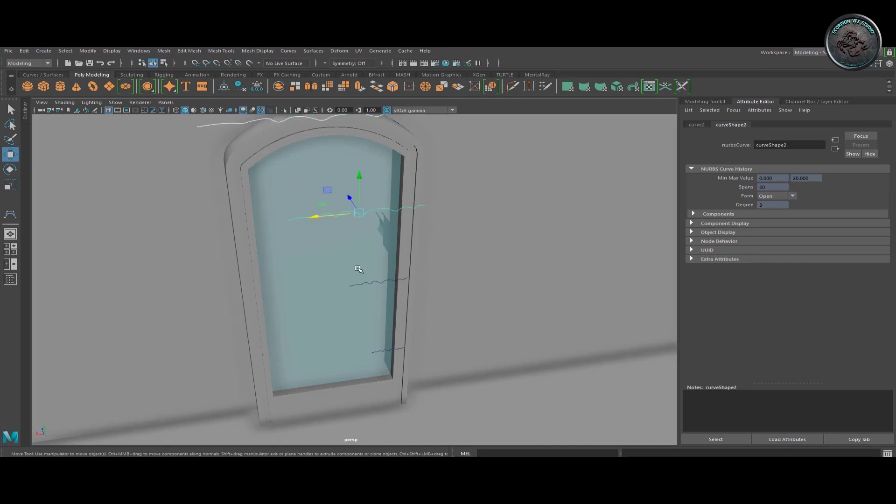
key(ctrl+z)
- Loft the curves into a curtain surface and select a row of its control vertices
click(288, 50)
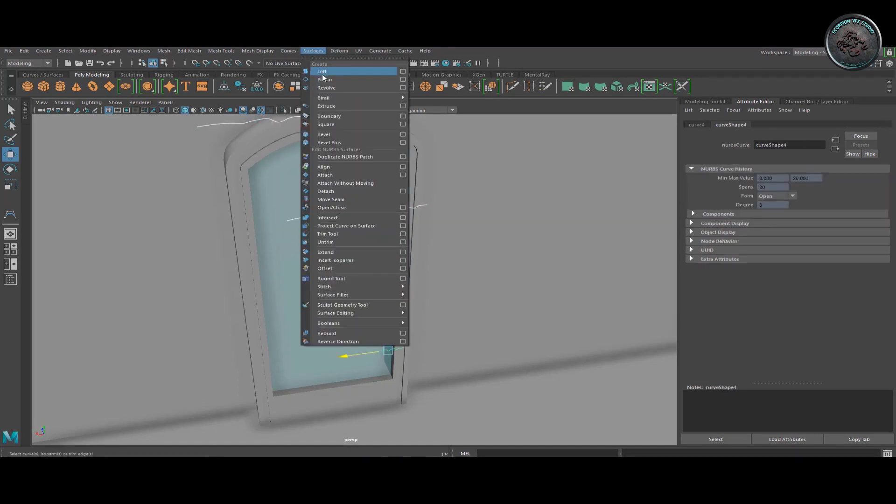
click(337, 116)
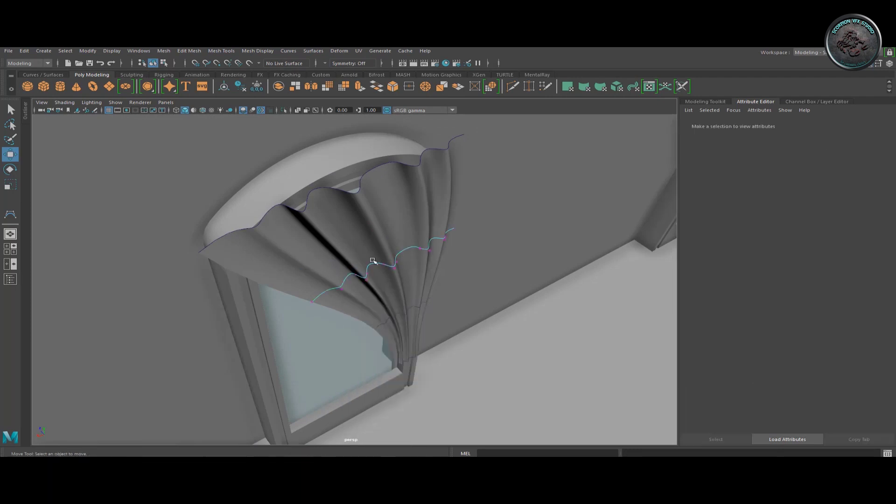
click(361, 250)
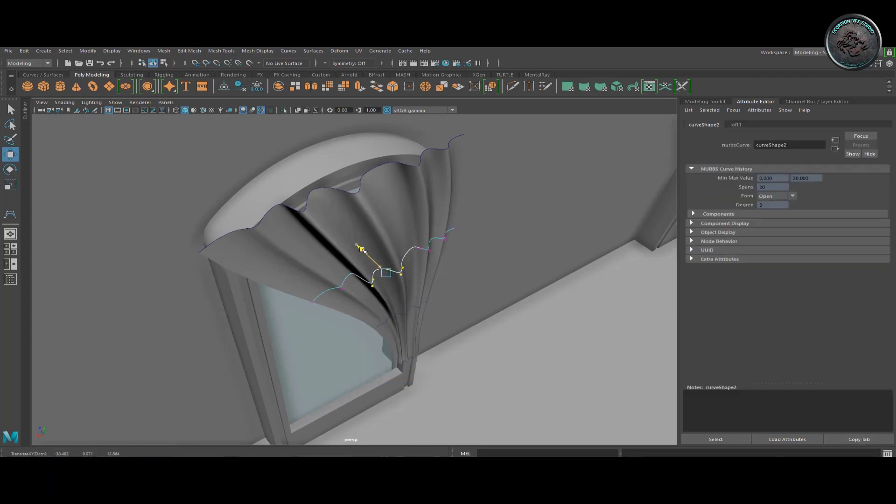
alt+drag(361, 249, 393, 242)
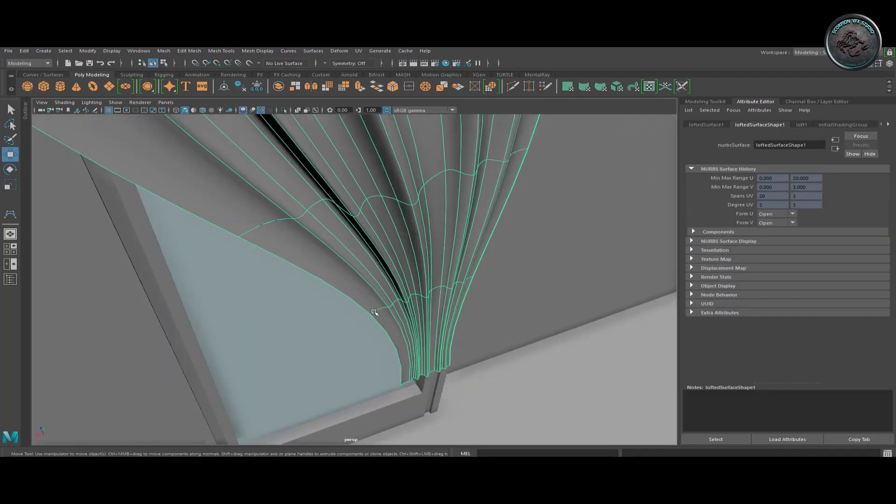
click(374, 330)
scroll(369, 284, up, 5)
click(304, 243)
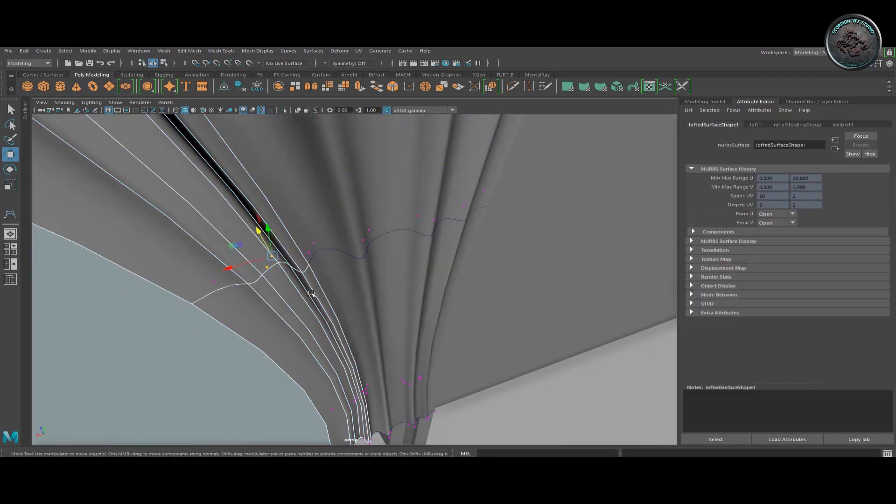
alt+drag(303, 243, 289, 314)
- Select the whole curtain surface and delete its construction history
scroll(280, 331, down, 5)
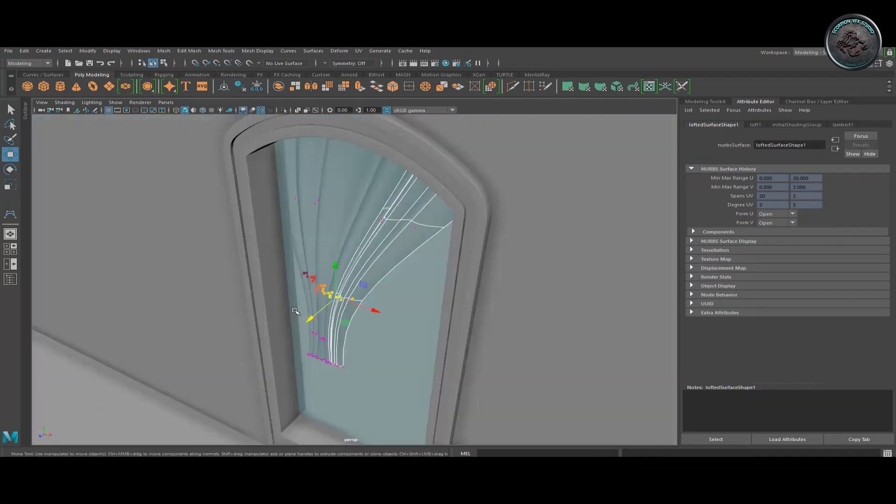
scroll(317, 317, up, 5)
scroll(336, 312, down, 5)
scroll(359, 304, up, 2)
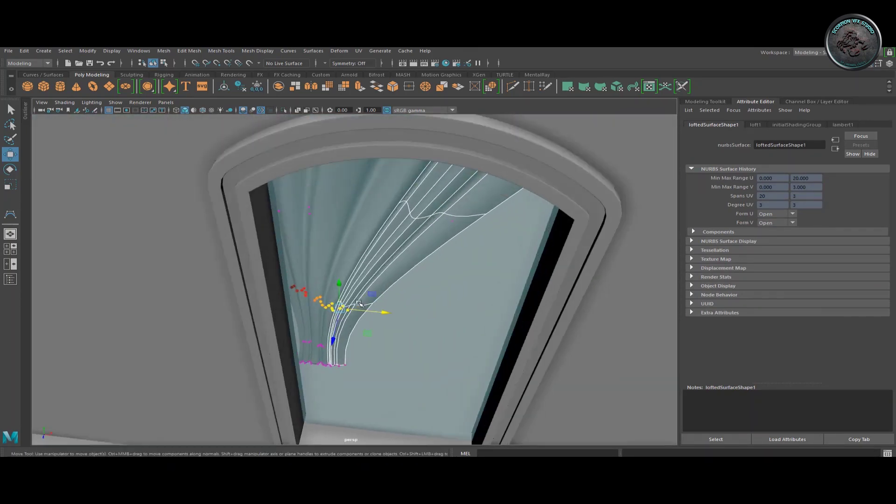
scroll(359, 304, down, 3)
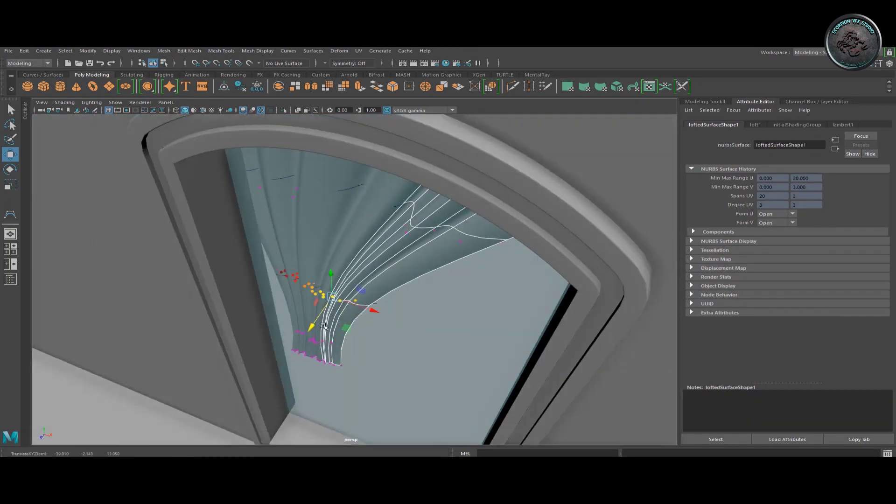
scroll(335, 290, up, 6)
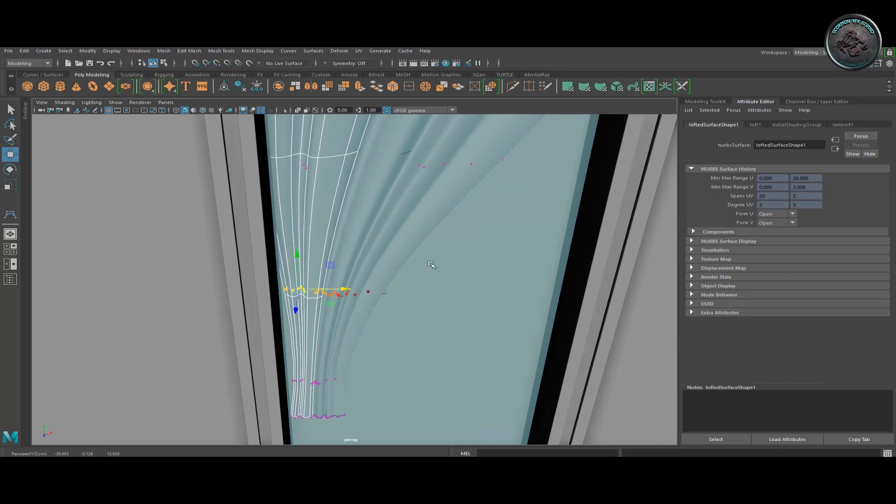
scroll(431, 264, down, 5)
right_drag(260, 216, 320, 200)
click(24, 50)
mouse_move(51, 147)
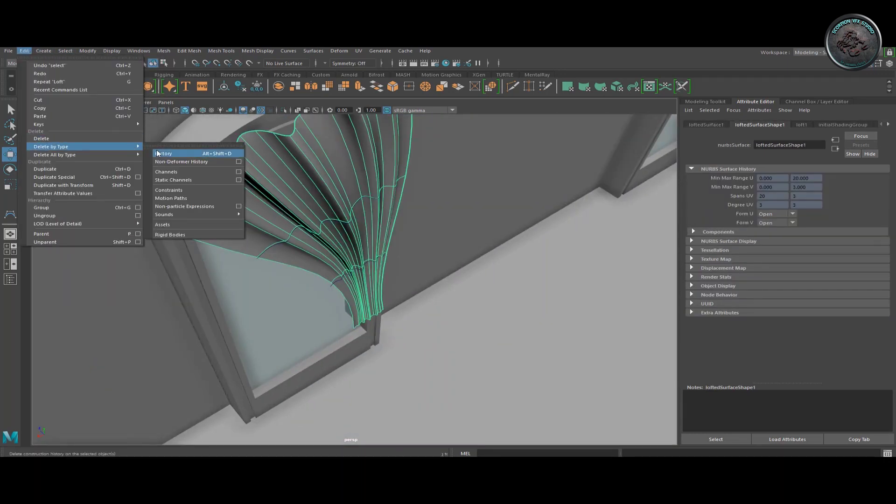
click(158, 153)
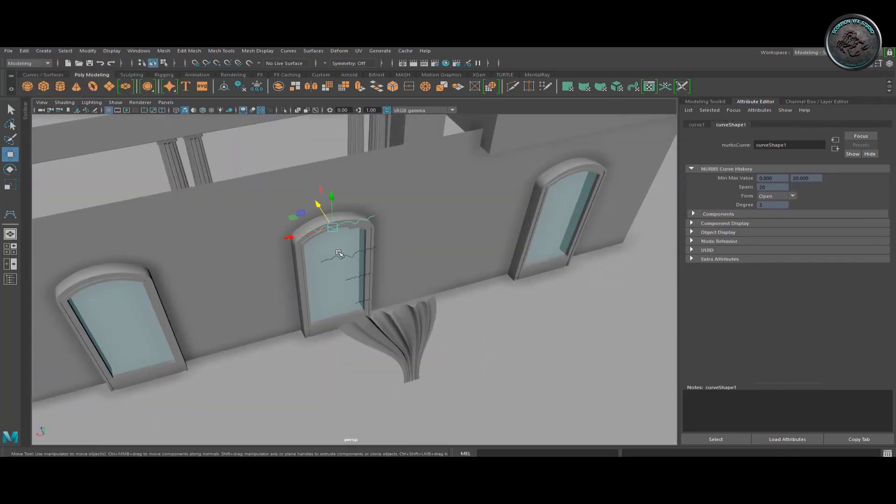
- Scale and group the curtain, then place a mirrored copy (Scale X -1) on the window's left
scroll(338, 253, down, 2)
click(379, 327)
mouse_move(355, 289)
alt+mouse_down()
mouse_move(299, 291)
mouse_move(270, 246)
mouse_move(317, 275)
alt+mouse_up()
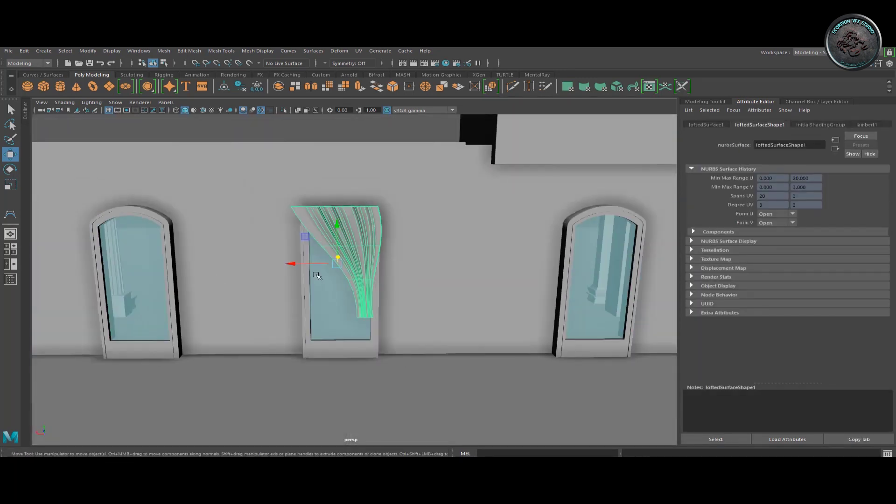
key(r)
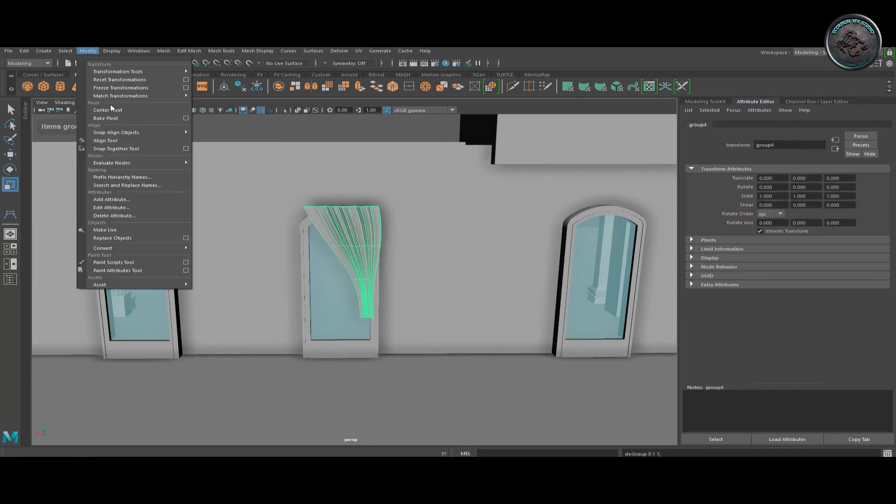
key(ctrl+g)
text(-1)
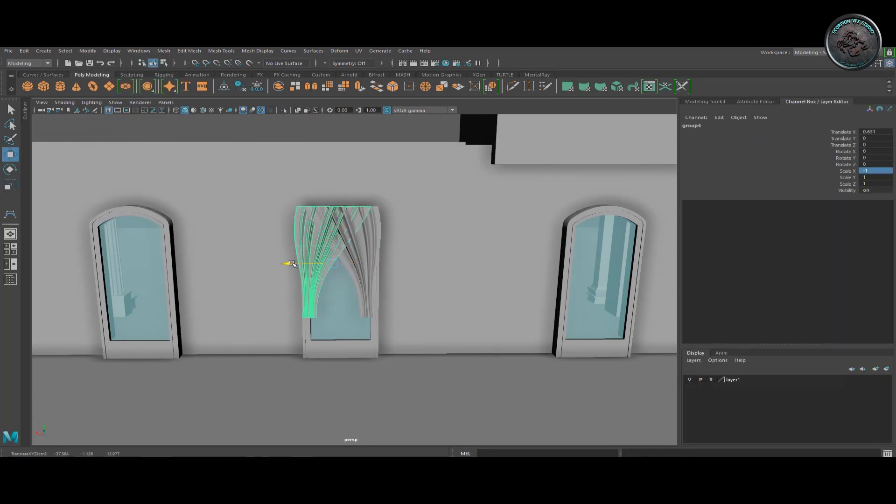
mouse_move(293, 264)
alt+mouse_down()
mouse_move(367, 231)
mouse_move(250, 240)
mouse_move(311, 250)
mouse_move(266, 234)
alt+mouse_up()
- Tuck the curtain's lower vertex rows toward the side so it hangs tied back
click(298, 261)
right_drag(266, 234, 231, 222)
drag(250, 273, 298, 317)
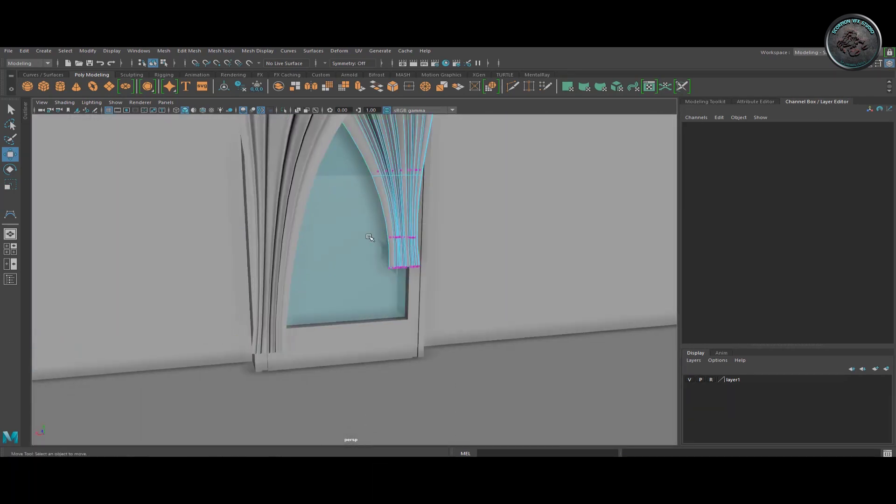
alt+drag(370, 237, 342, 241)
- Duplicate both curtain halves and move the copies onto another arched window
alt+drag(332, 329, 337, 228)
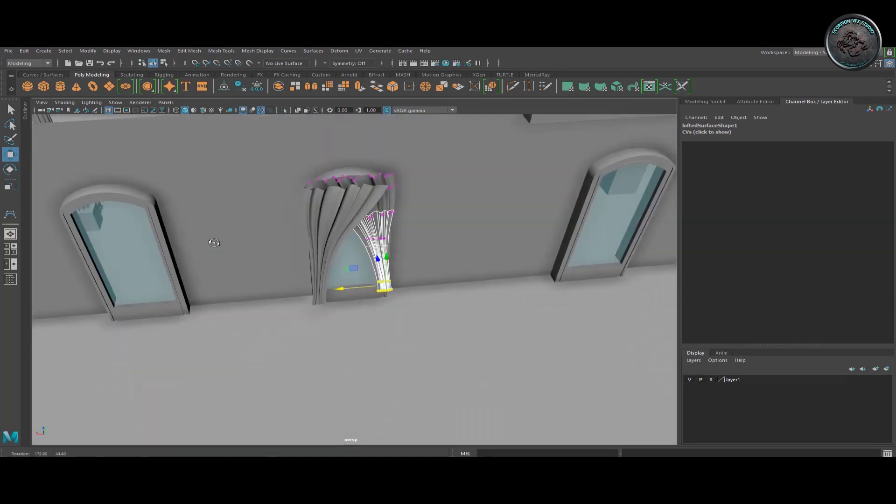
key(F8)
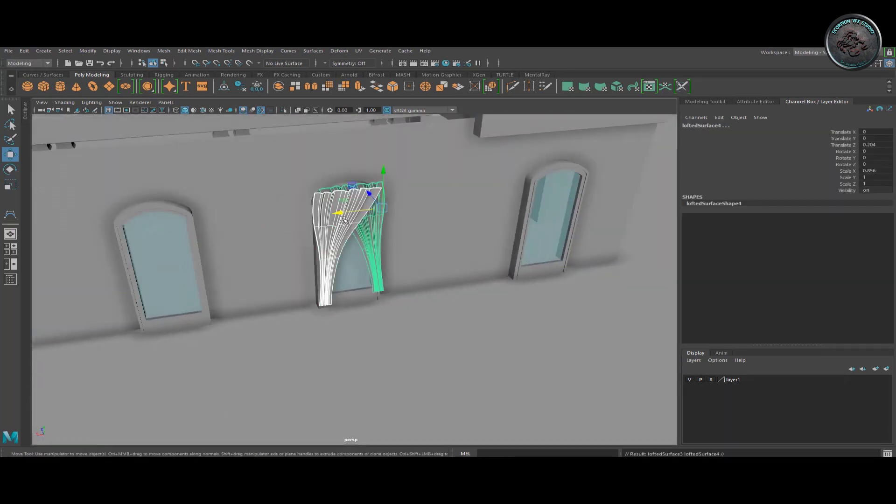
drag(476, 217, 565, 218)
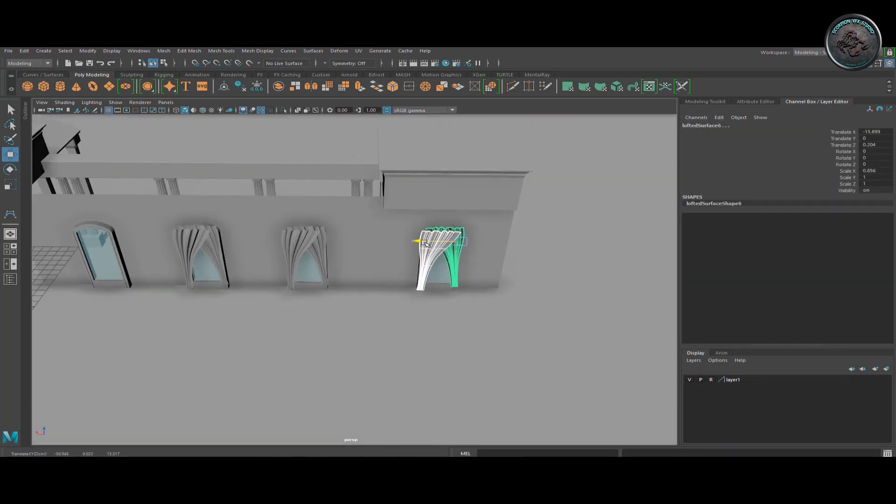
alt+drag(54, 260, 303, 264)
- Select the tall thin pillar pCube107, then move and resize it to line up with the wall
scroll(318, 265, down, 5)
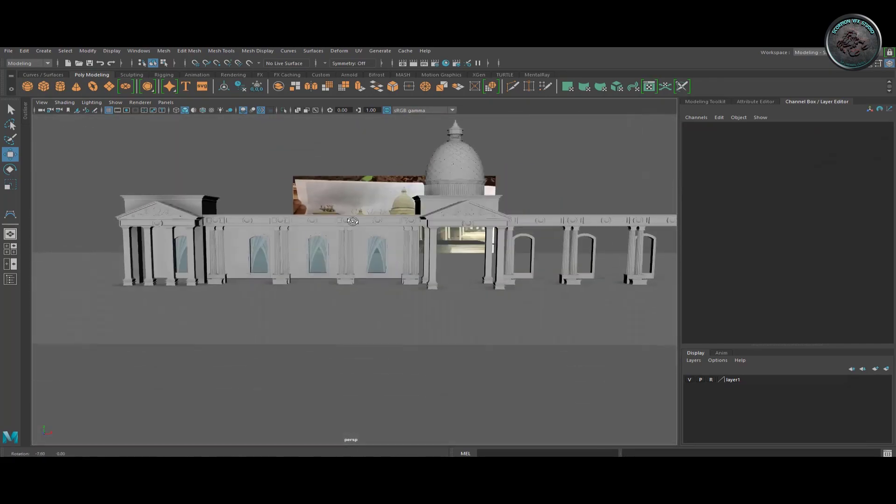
scroll(328, 266, up, 5)
click(328, 266)
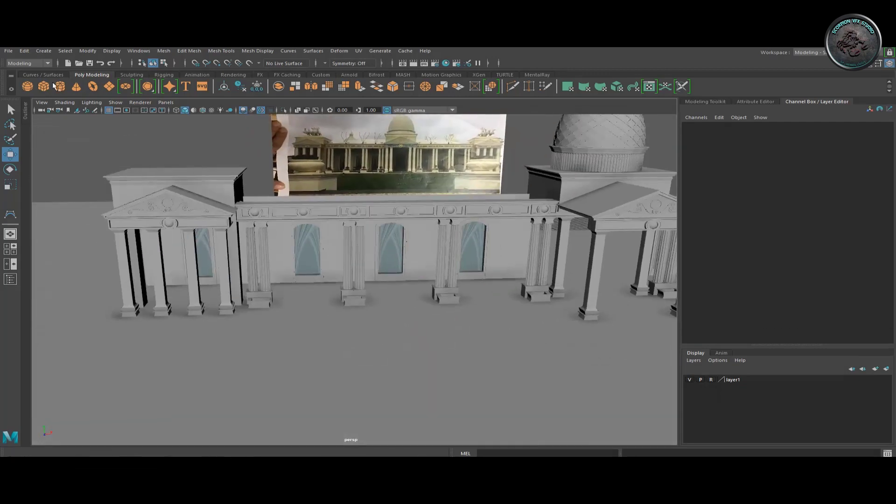
click(515, 245)
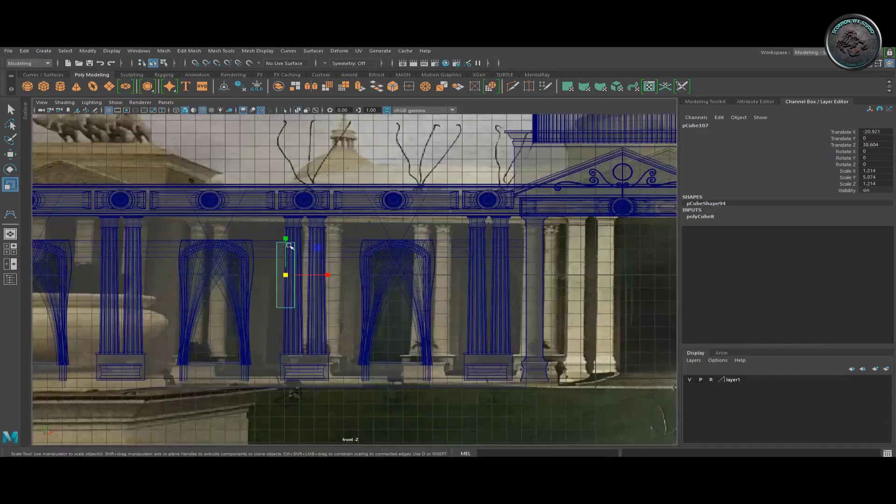
drag(285, 247, 269, 251)
key(r)
key(w)
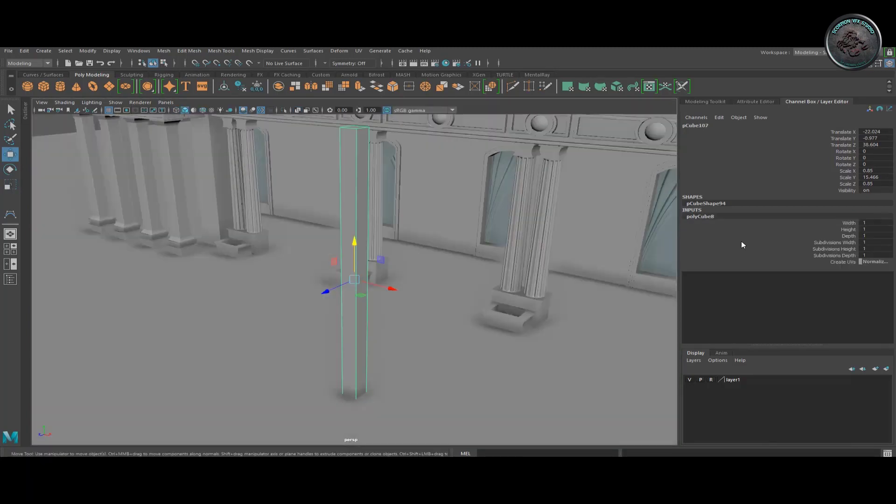
- Insert edge loops along the pillar and extrude the face strips into narrow flutes
click(221, 50)
click(304, 114)
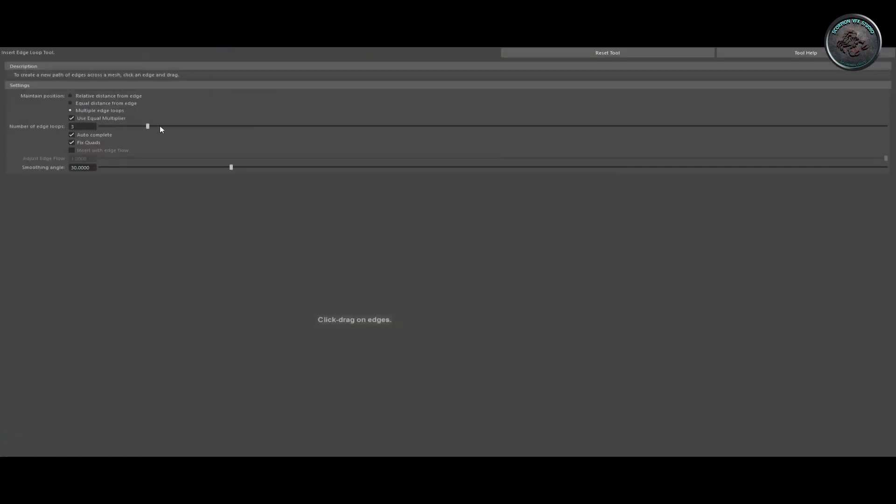
scroll(353, 133, up, 5)
key(r)
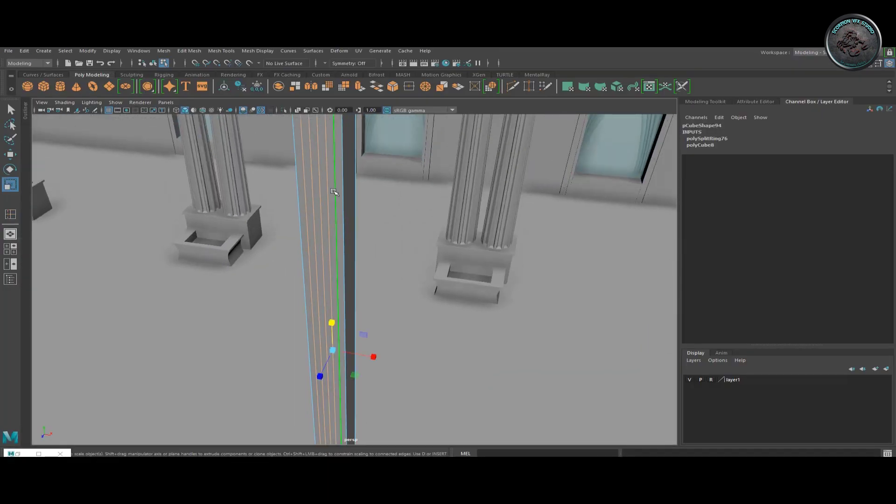
key(ctrl+e)
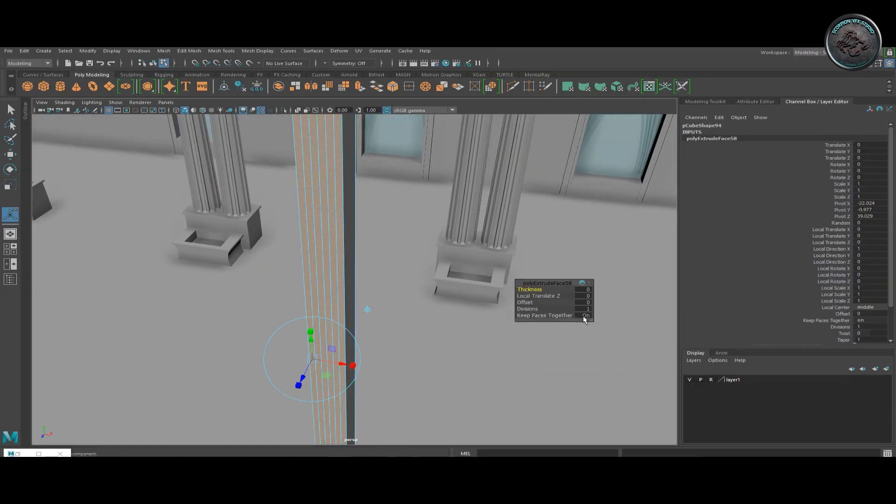
mouse_move(342, 365)
mouse_down()
mouse_move(326, 362)
mouse_move(369, 299)
mouse_up()
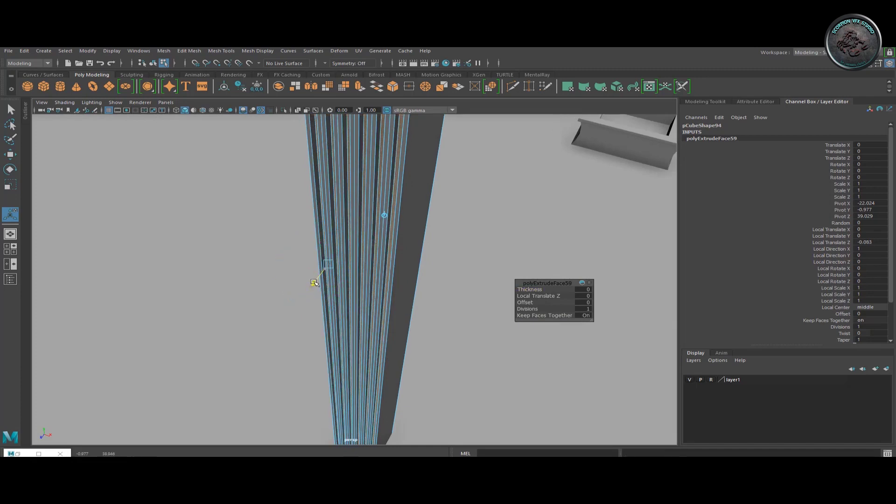
scroll(378, 228, down, 5)
- Select the whole fluted pillar and move it left along the wall in top view
alt+drag(324, 228, 355, 280)
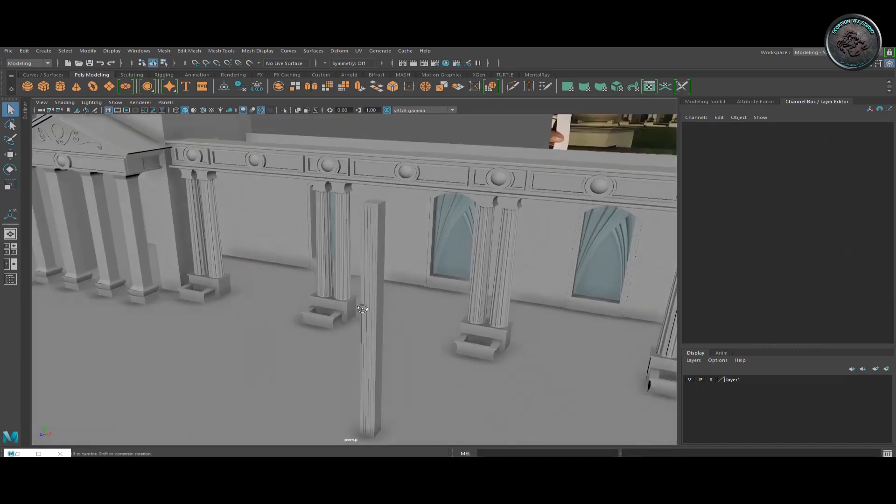
click(368, 326)
key(w)
mouse_move(368, 327)
alt+mouse_down()
mouse_move(637, 318)
mouse_move(400, 286)
mouse_move(311, 354)
mouse_move(308, 322)
alt+mouse_up()
key(space)
scroll(305, 212, down, 3)
scroll(400, 286, up, 3)
- Nudge the fluted pilaster closer to the rear wall
key(space)
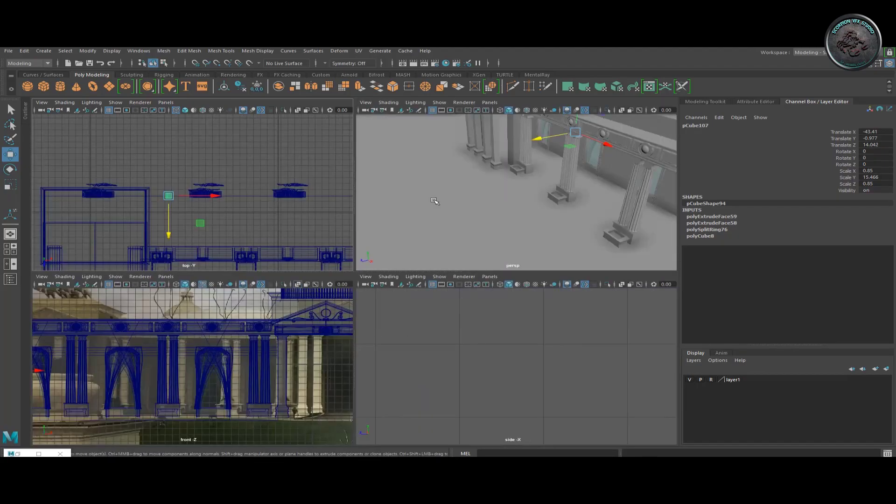
key(space)
scroll(477, 178, up, 5)
alt+drag(345, 261, 340, 257)
scroll(340, 257, down, 5)
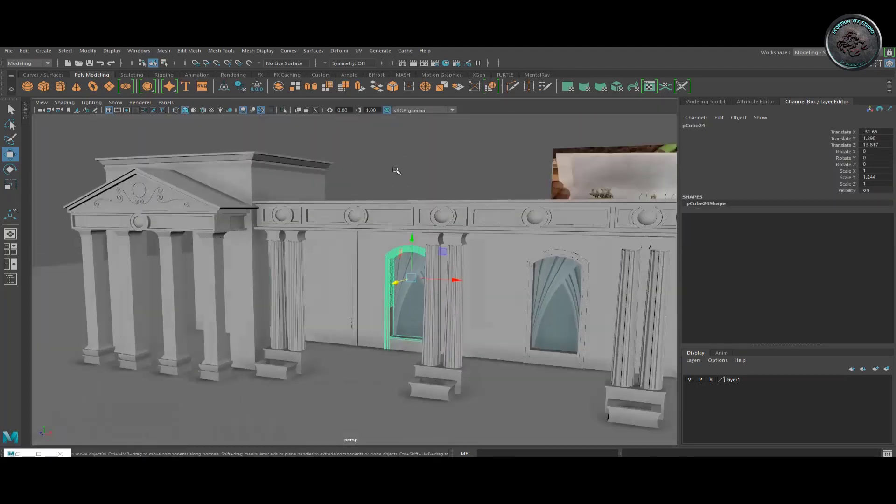
mouse_move(394, 166)
alt+mouse_down()
mouse_move(362, 237)
mouse_move(368, 258)
mouse_move(326, 261)
alt+mouse_up()
scroll(363, 237, up, 8)
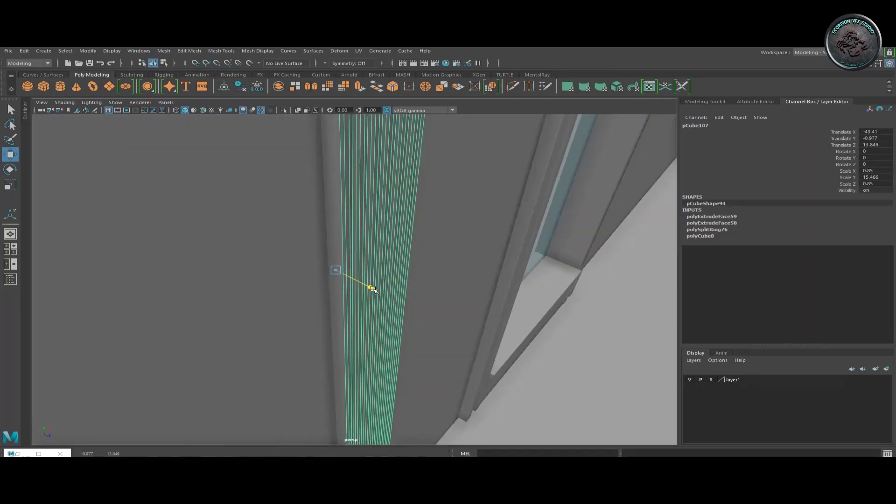
scroll(327, 261, down, 5)
- In front view, slide the pilaster copy between the windows next to the right column
key(space)
scroll(219, 288, up, 2)
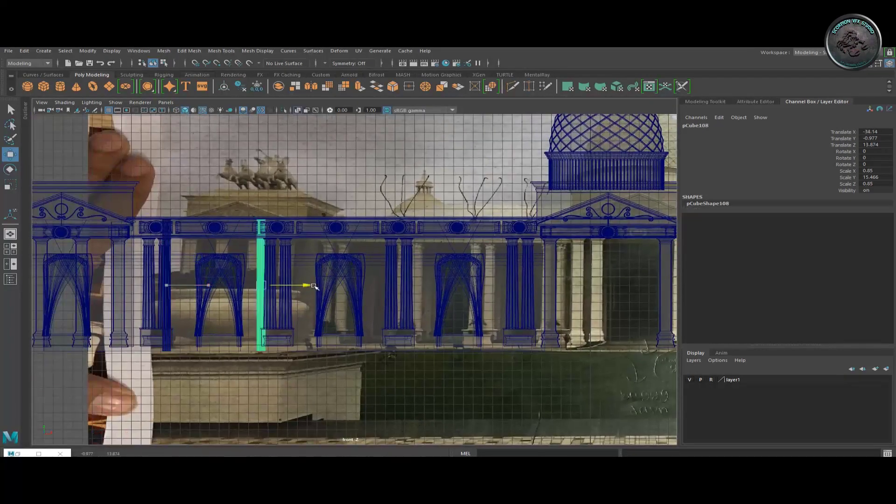
drag(557, 286, 566, 285)
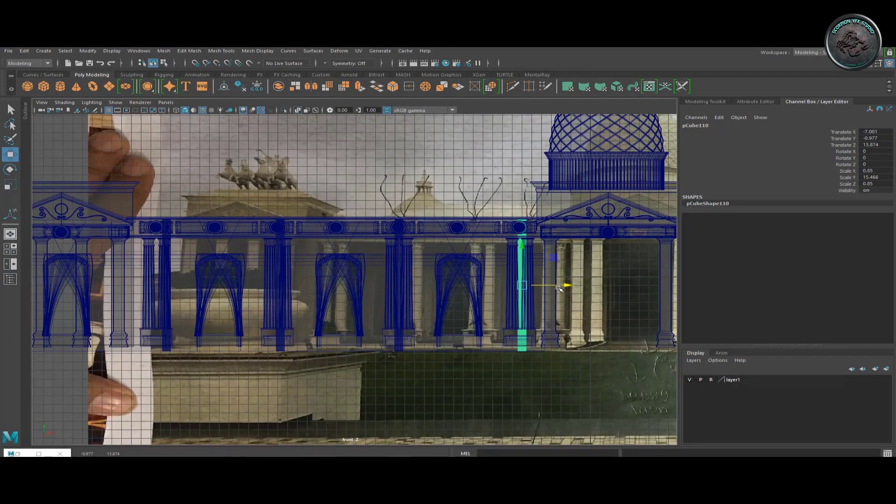
key(space)
key(space)
scroll(605, 229, up, 5)
scroll(581, 229, down, 5)
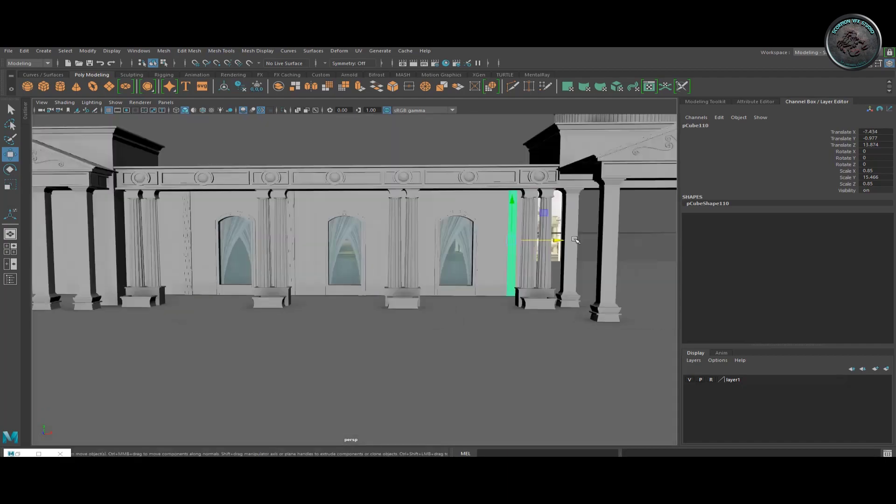
- Move the stray front column pCube111 back into line with the colonnade
alt+drag(582, 229, 326, 224)
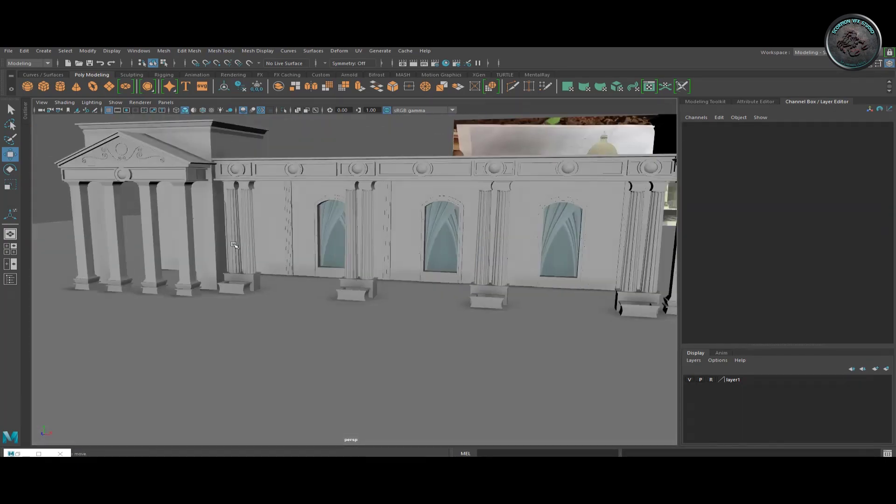
click(260, 201)
click(630, 224)
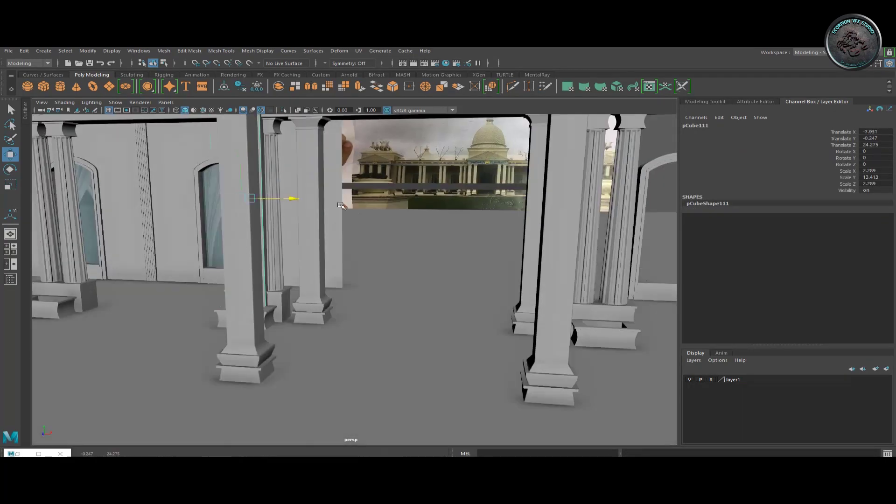
alt+drag(560, 224, 326, 224)
mouse_move(420, 224)
mouse_down()
mouse_move(399, 226)
mouse_move(401, 252)
mouse_move(409, 249)
mouse_move(383, 261)
mouse_move(429, 312)
mouse_up()
- Marquee-select all the pieces of the colonnade wing
click(401, 252)
drag(370, 287, 608, 376)
alt+drag(608, 376, 489, 315)
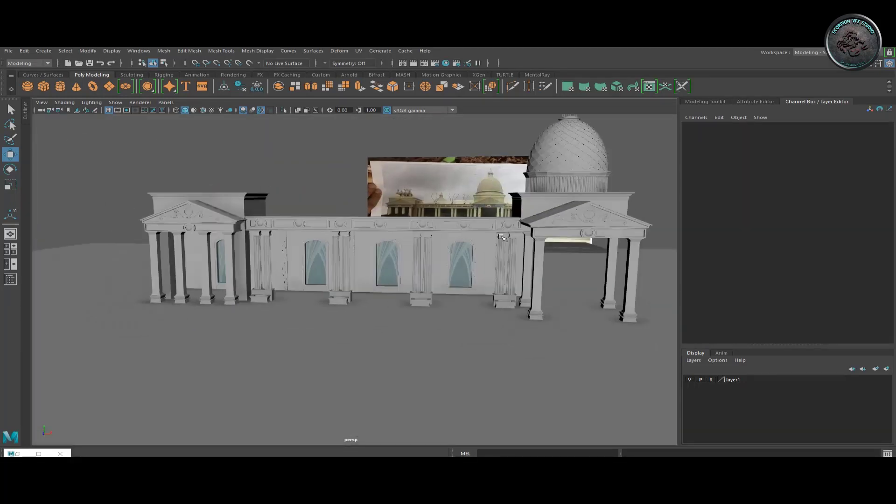
mouse_move(344, 323)
alt+mouse_down()
mouse_move(151, 172)
mouse_move(548, 221)
alt+mouse_up()
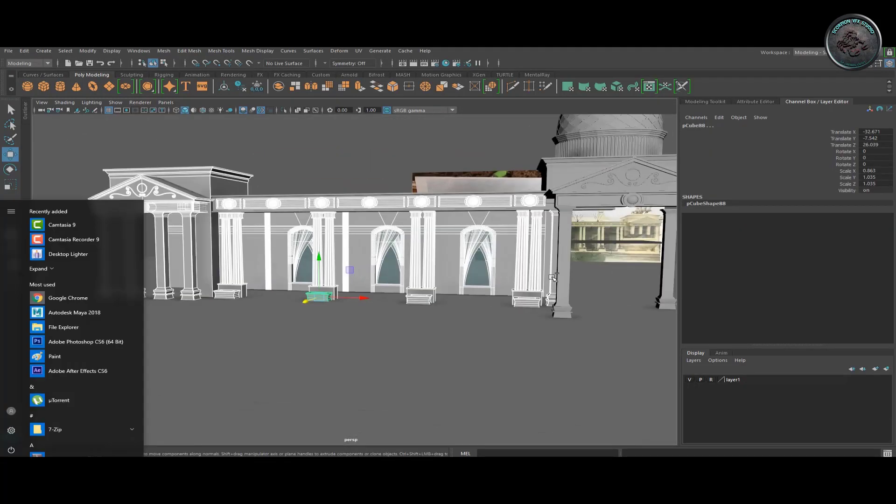
- Group the colonnade wing, mirror it with Scale X -1, and slide it against the portico
alt+drag(559, 262, 488, 293)
key(ctrl+g)
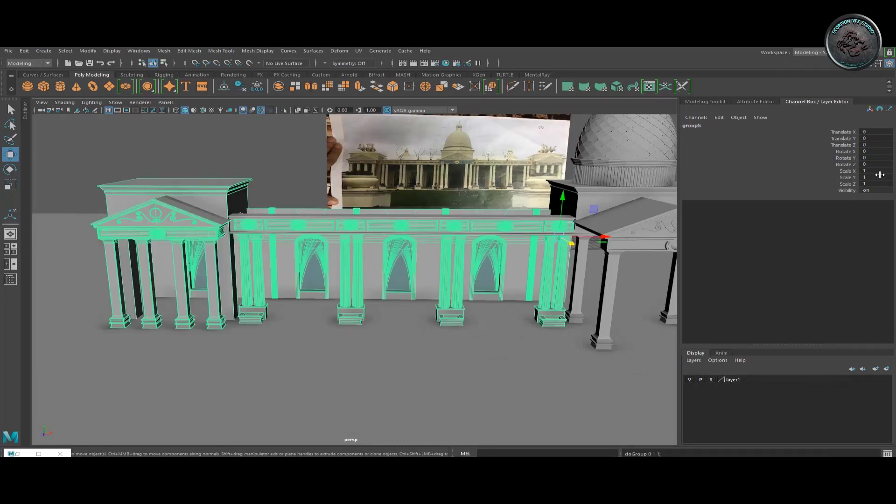
mouse_move(344, 296)
alt+mouse_down()
mouse_move(412, 213)
mouse_move(396, 262)
alt+mouse_up()
middle_drag(397, 261, 348, 301)
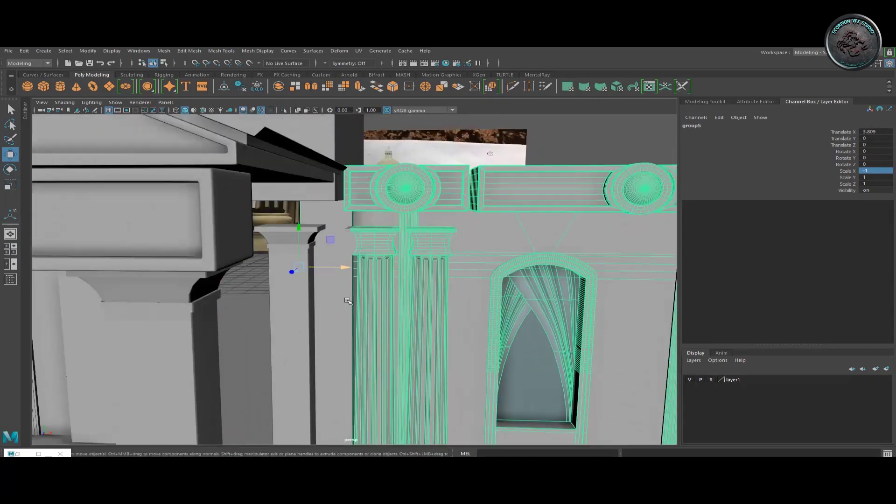
scroll(344, 267, down, 10)
alt+drag(496, 202, 180, 244)
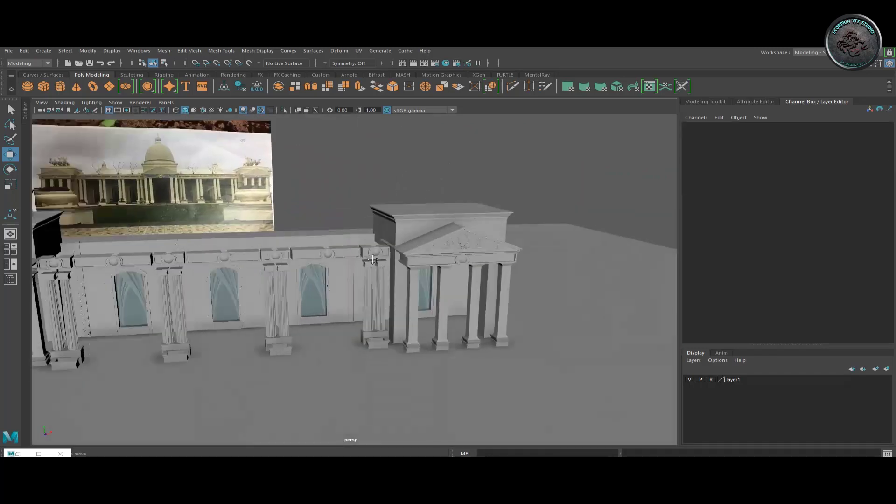
- Group the cornice pieces, mirror them, and align them along the top of the wall
click(180, 245)
key(ctrl+g)
alt+drag(420, 280, 271, 252)
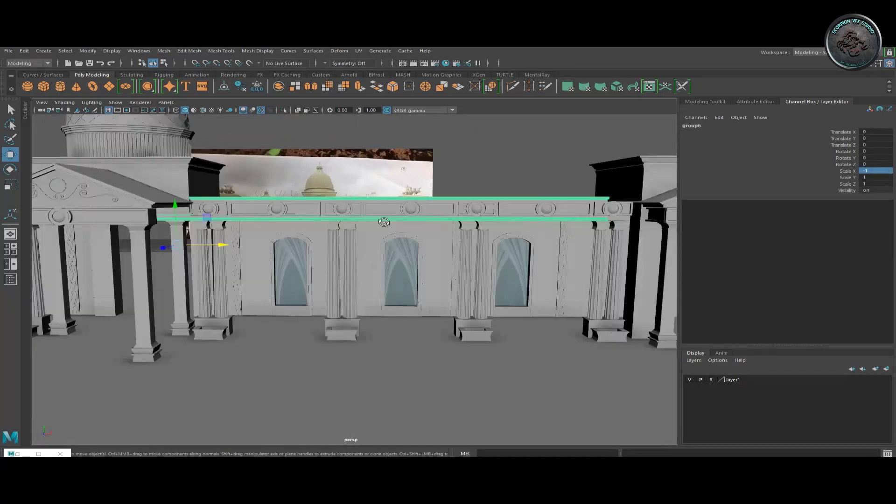
mouse_move(280, 304)
mouse_down()
mouse_move(310, 303)
mouse_move(302, 304)
mouse_up()
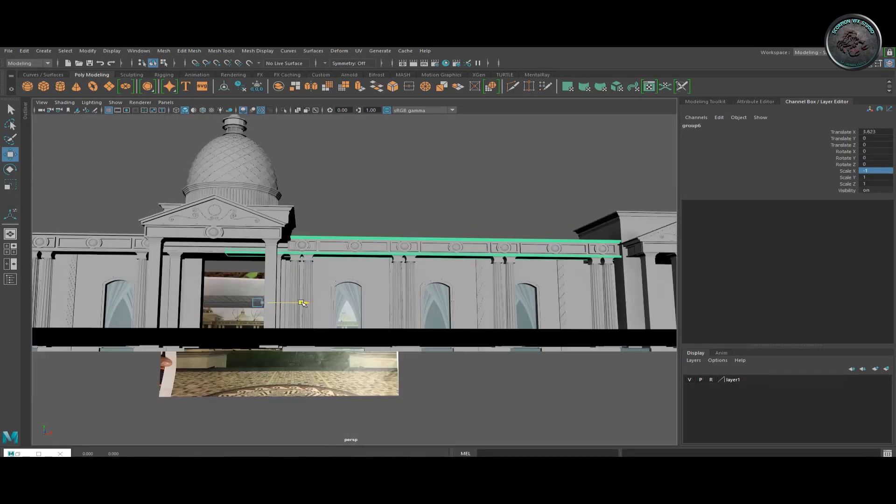
- Select the reference photo plane and make the layer's objects selectable again
click(340, 220)
alt+drag(340, 220, 416, 235)
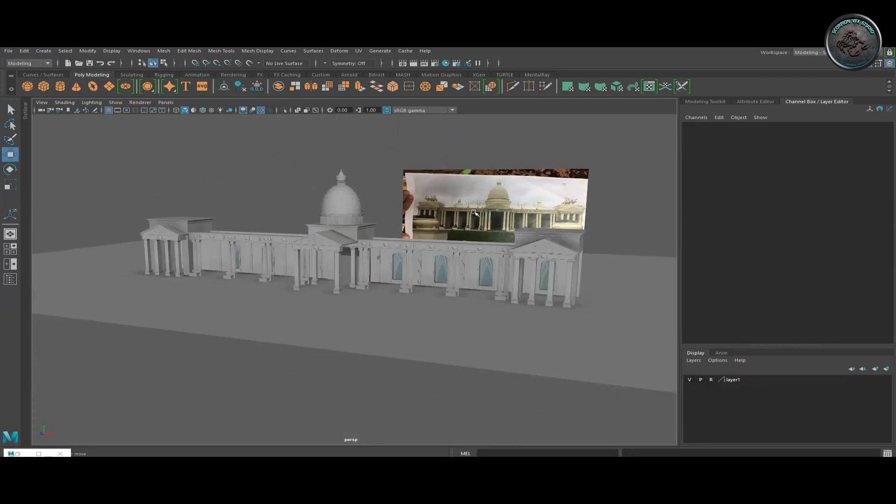
click(474, 212)
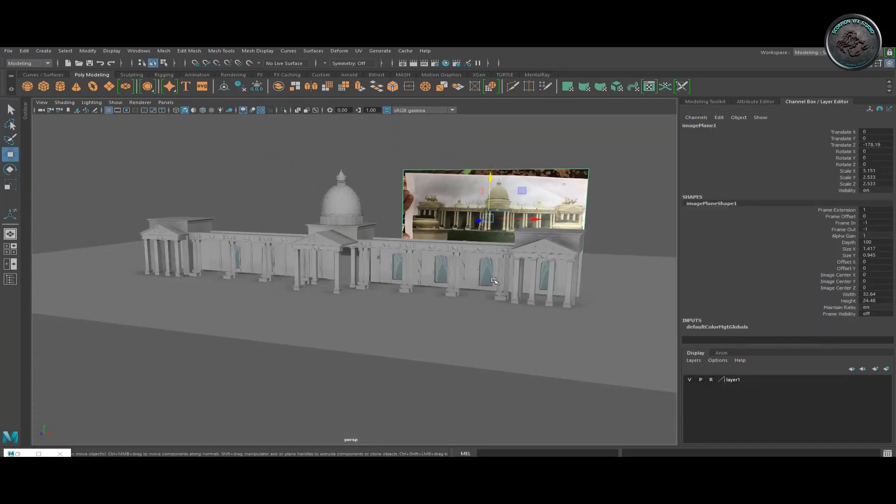
alt+drag(495, 281, 537, 261)
click(712, 379)
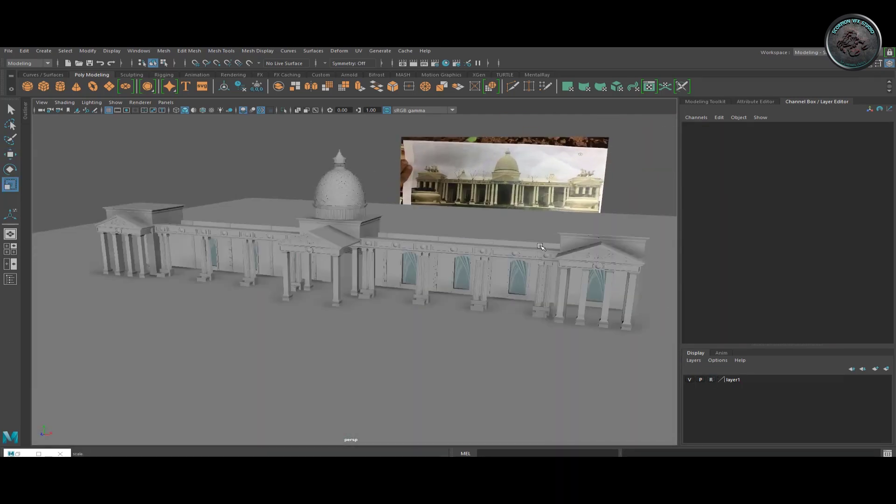
alt+drag(541, 246, 637, 231)
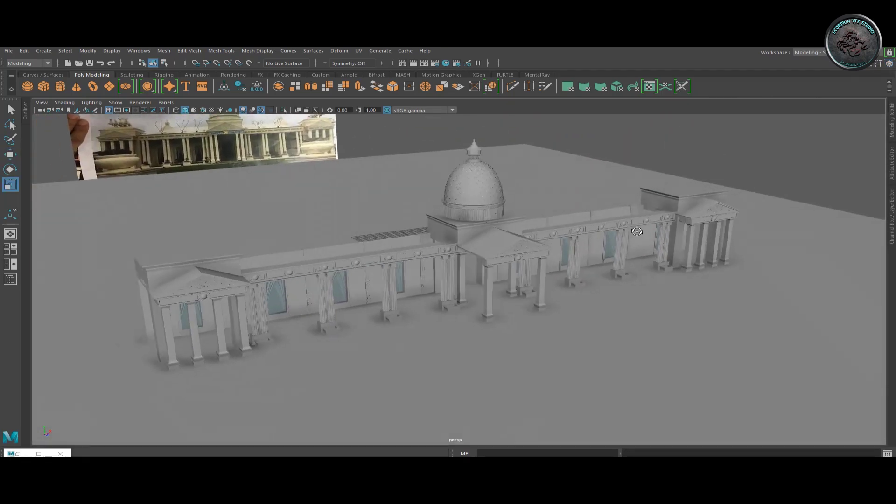